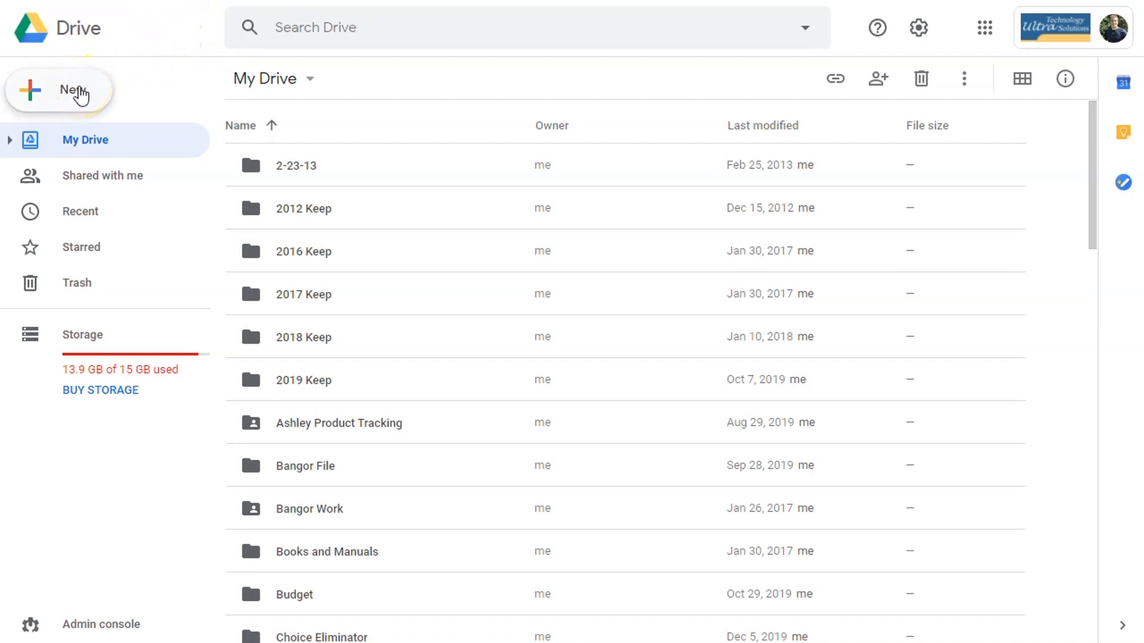
- Create a folder named 'Giveaway Tutorial' in My Drive and open it
click(76, 93)
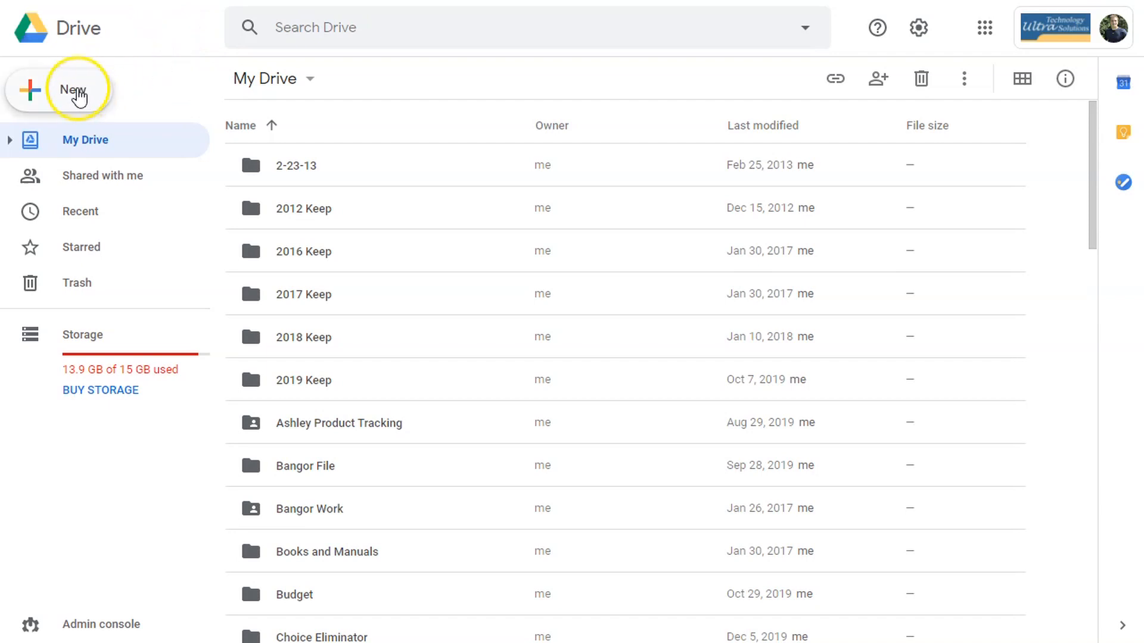
click(94, 106)
text(Giveaway Tutorial)
click(691, 367)
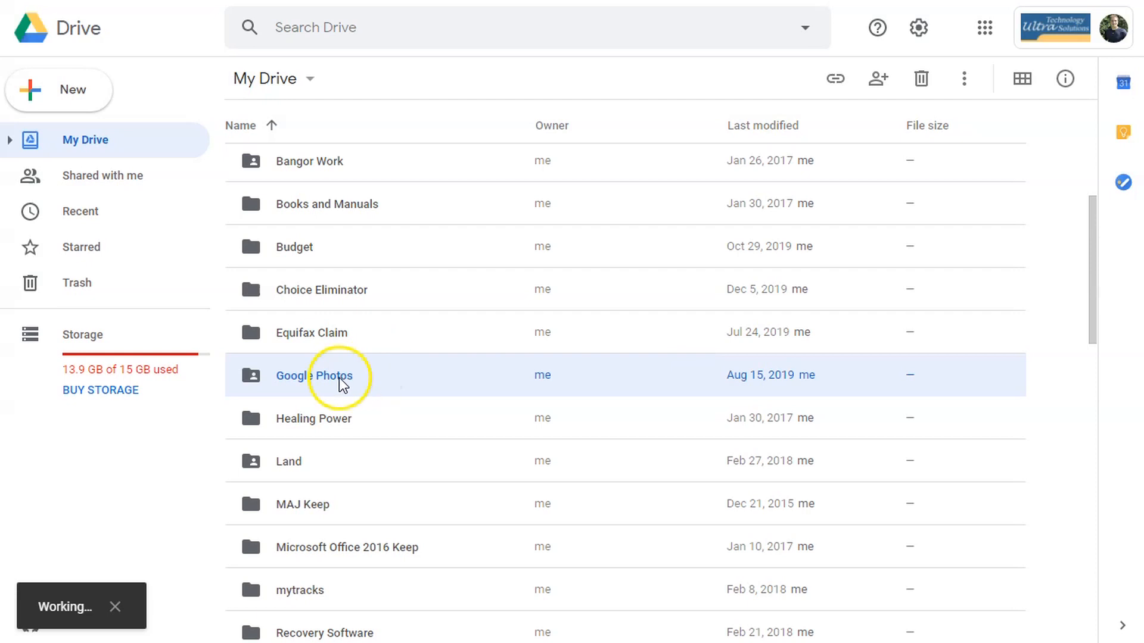
double_click(328, 587)
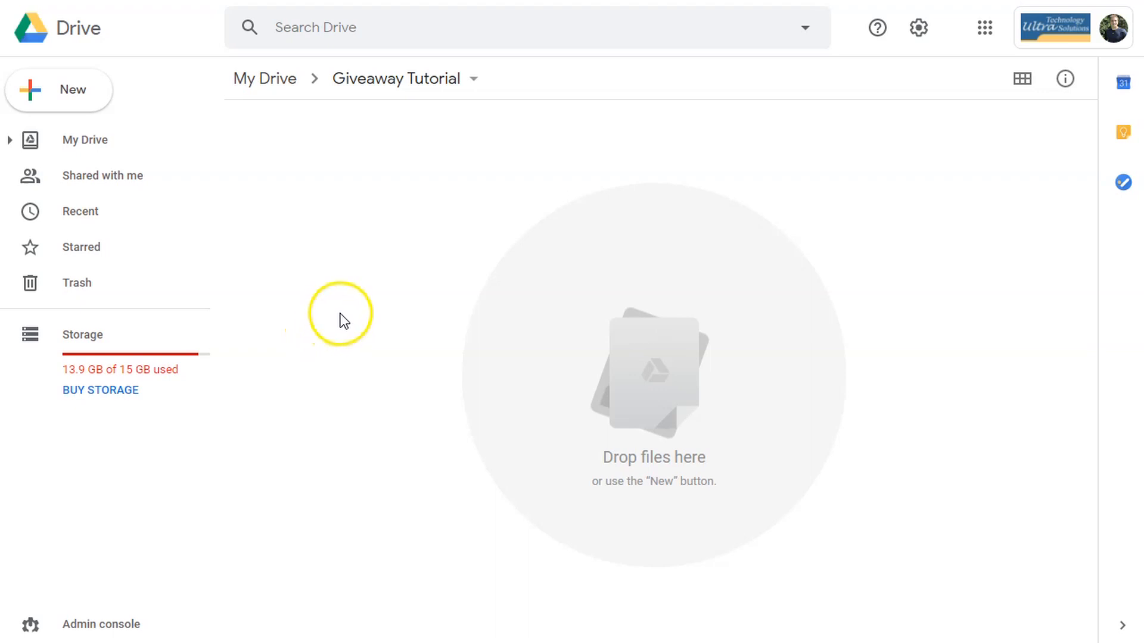
- Start a new blank Google Form inside the Giveaway Tutorial folder
click(52, 95)
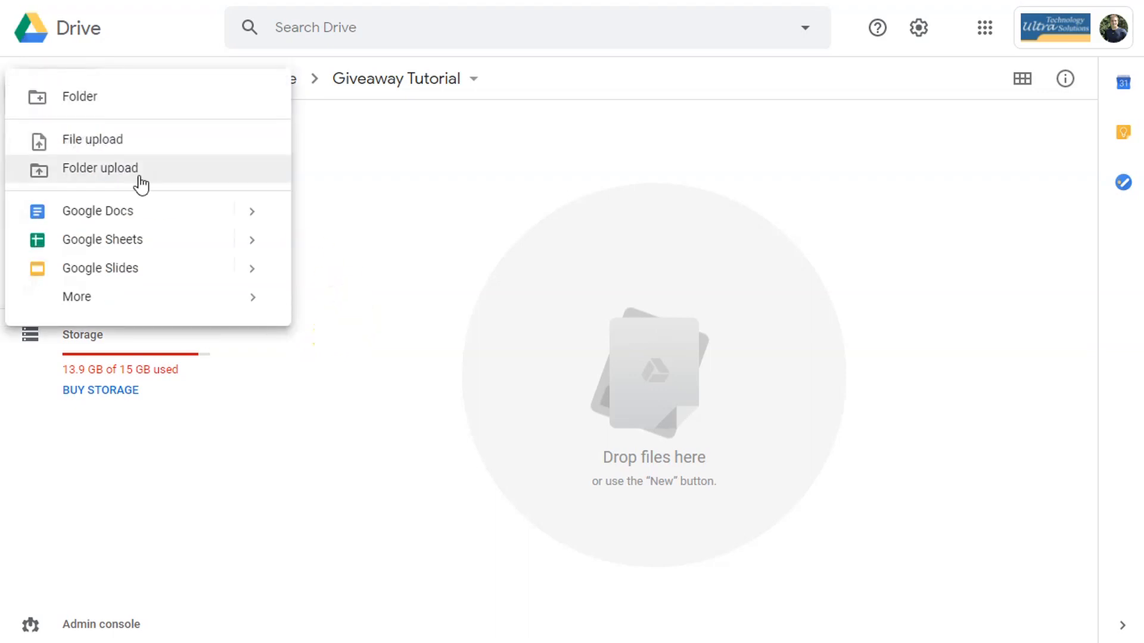
mouse_move(237, 304)
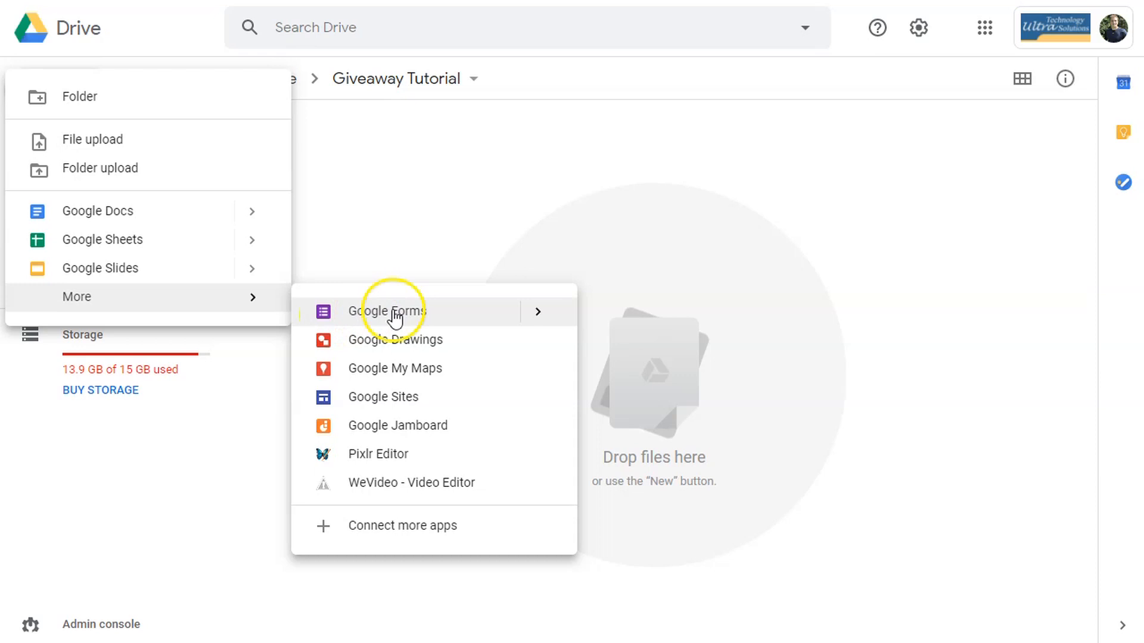
click(394, 312)
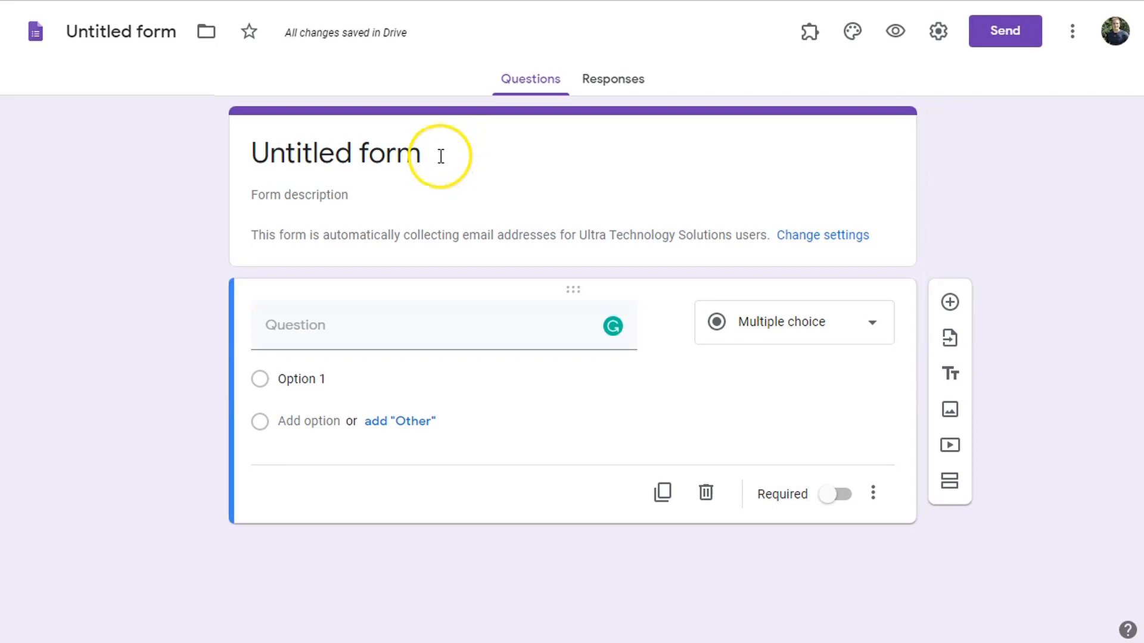
- Title the form 'Giveaway Tutorial'
click(440, 156)
text(Giveaway Tutorial)
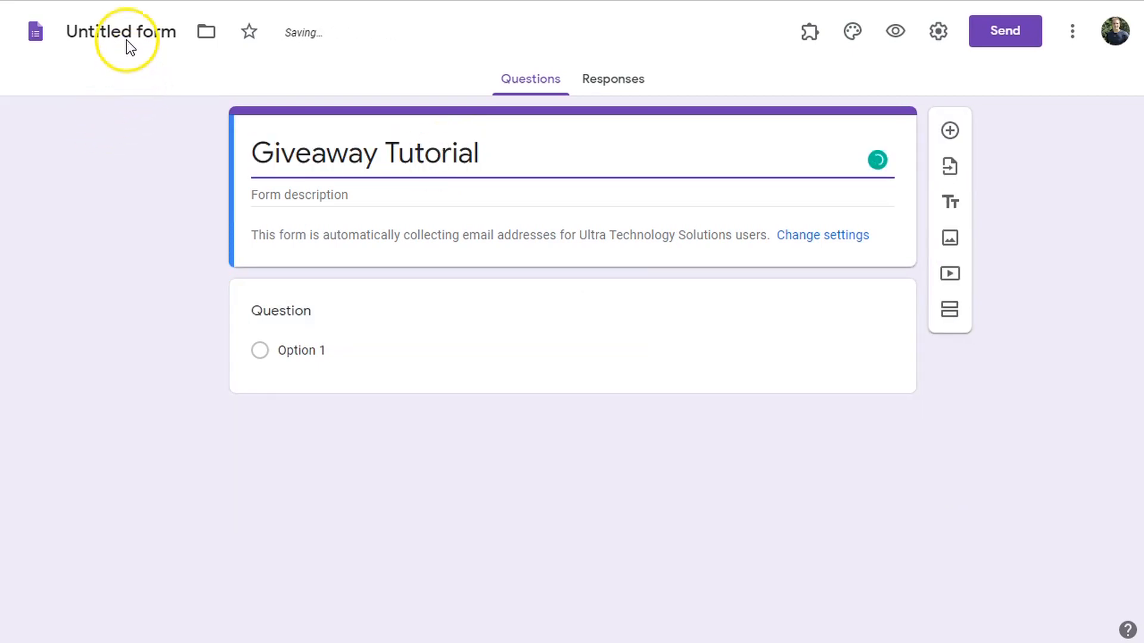
click(122, 33)
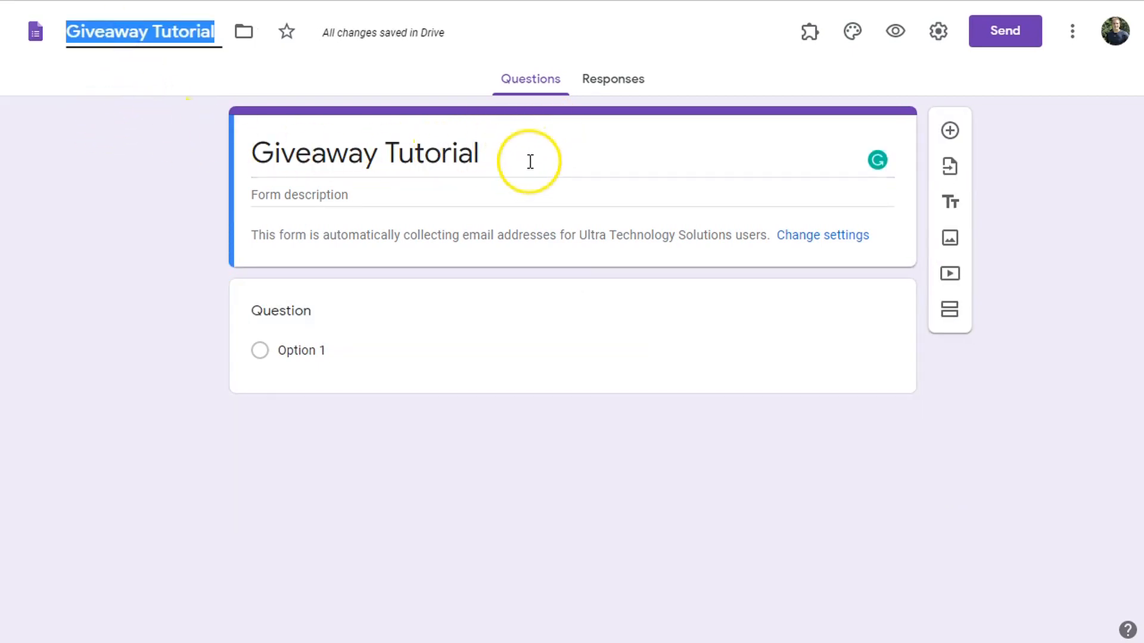
click(428, 192)
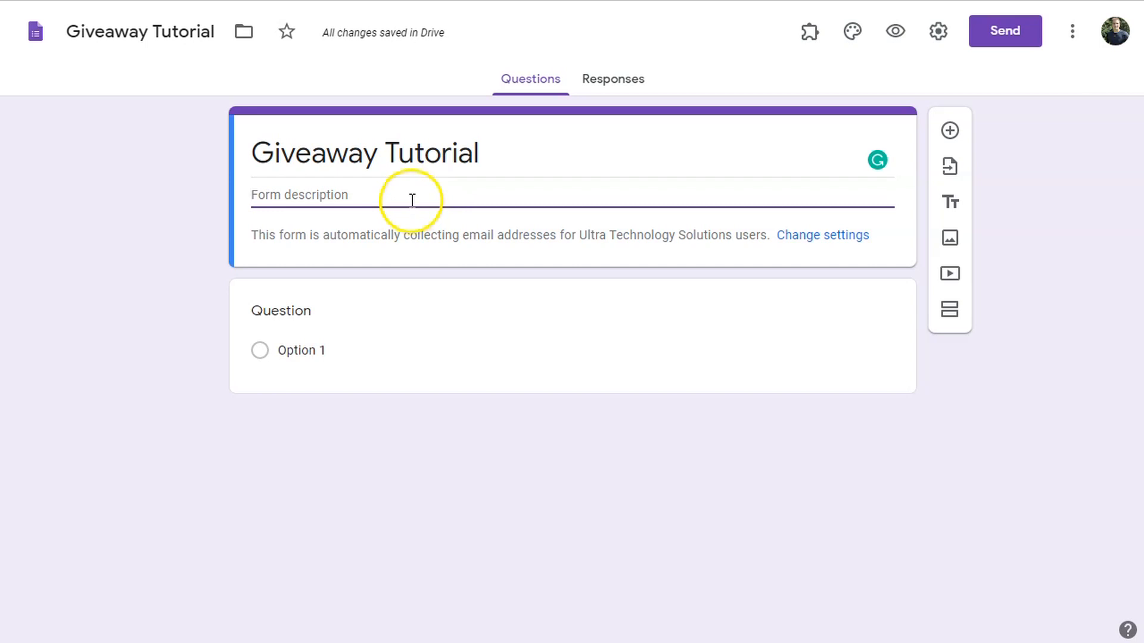
- Make the first question a required short-answer 'First Name' question
click(447, 352)
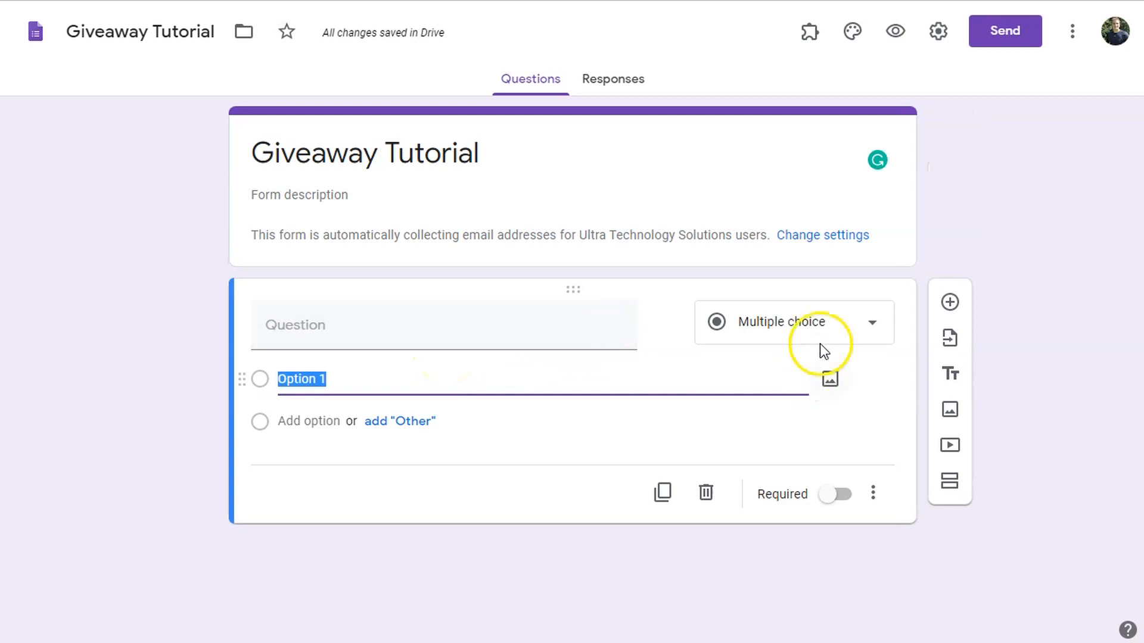
click(863, 322)
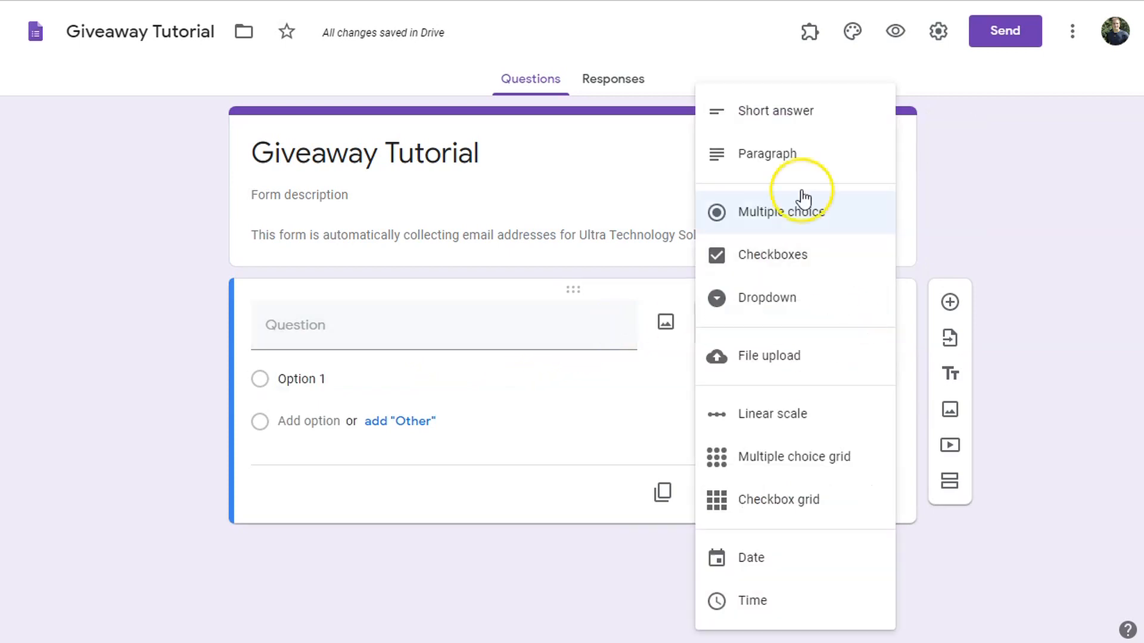
click(807, 113)
click(357, 335)
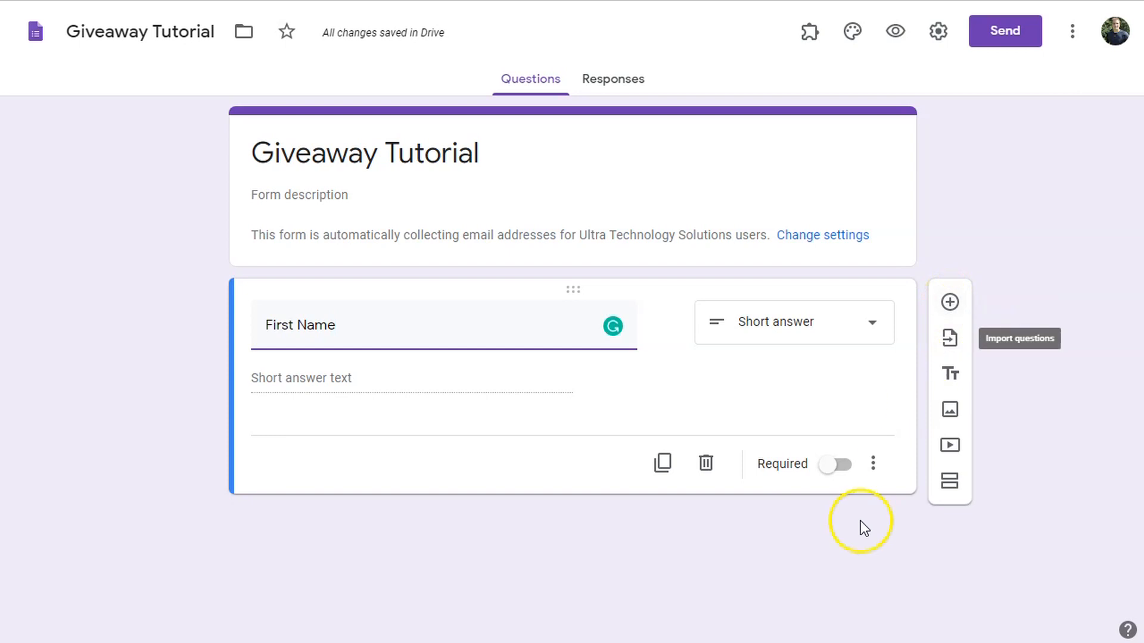
click(848, 476)
- Add a required short-answer 'Last Name' question below First Name
click(952, 305)
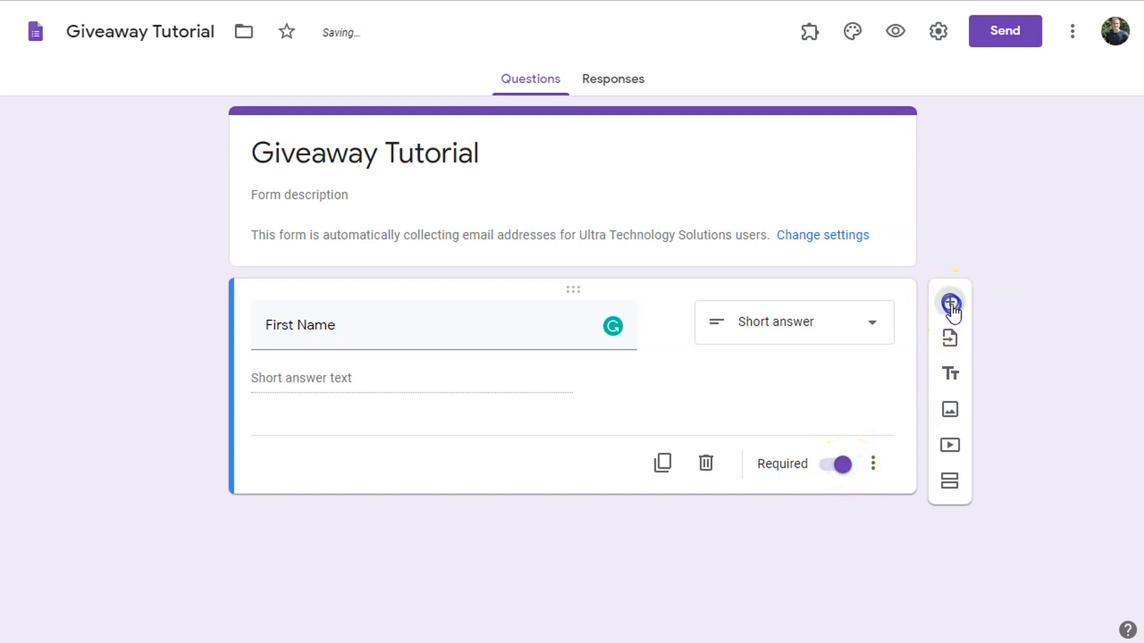
click(762, 466)
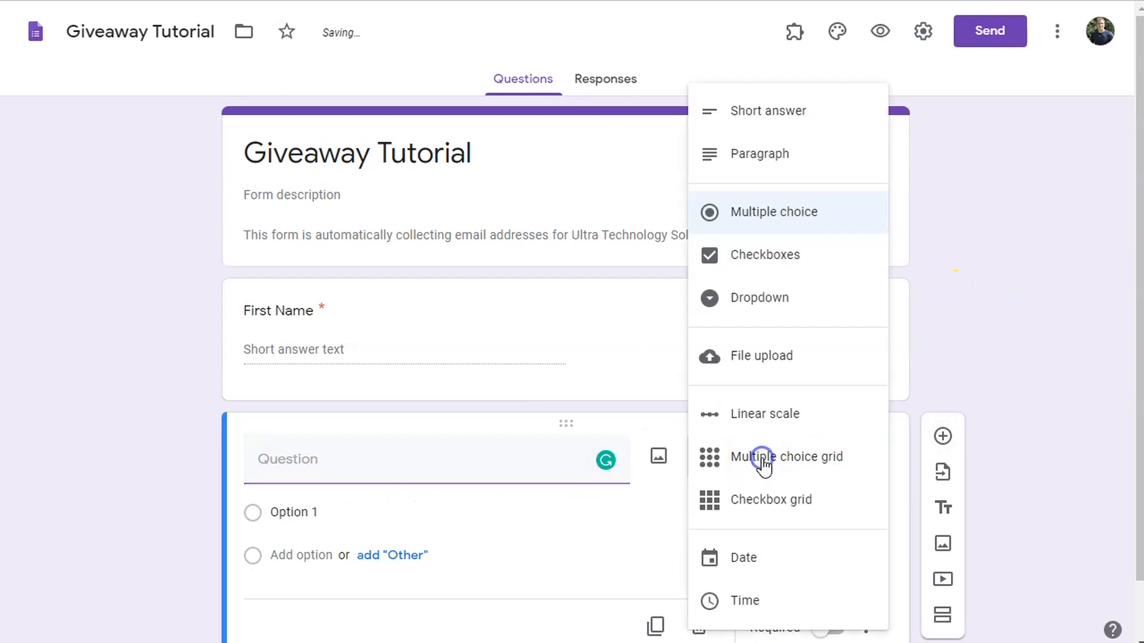
click(759, 113)
click(362, 471)
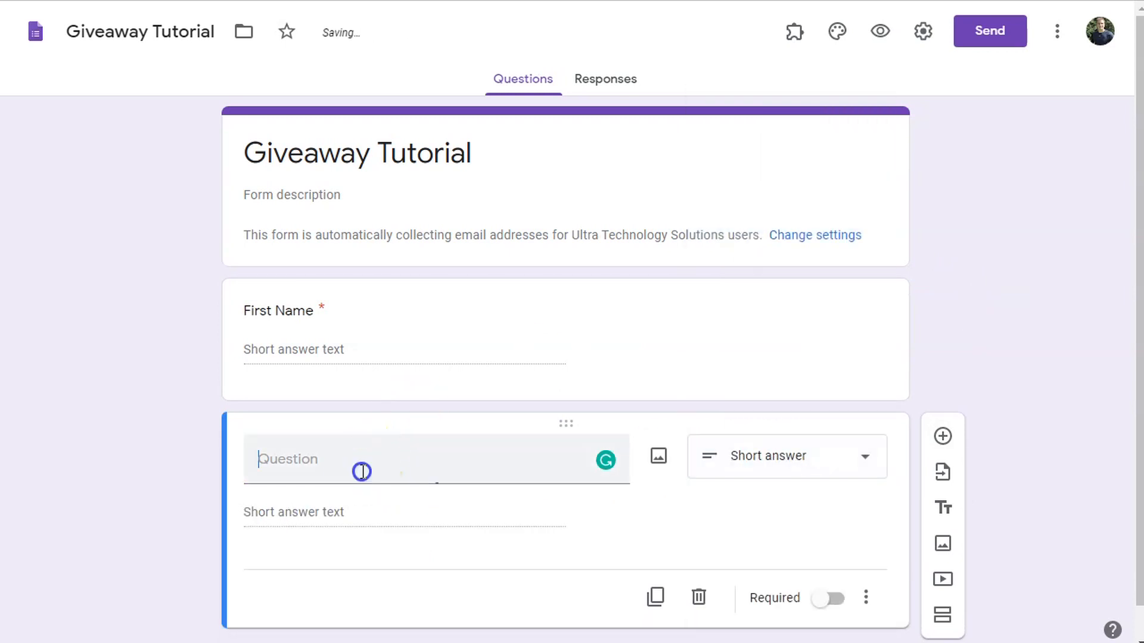
text(Last Name)
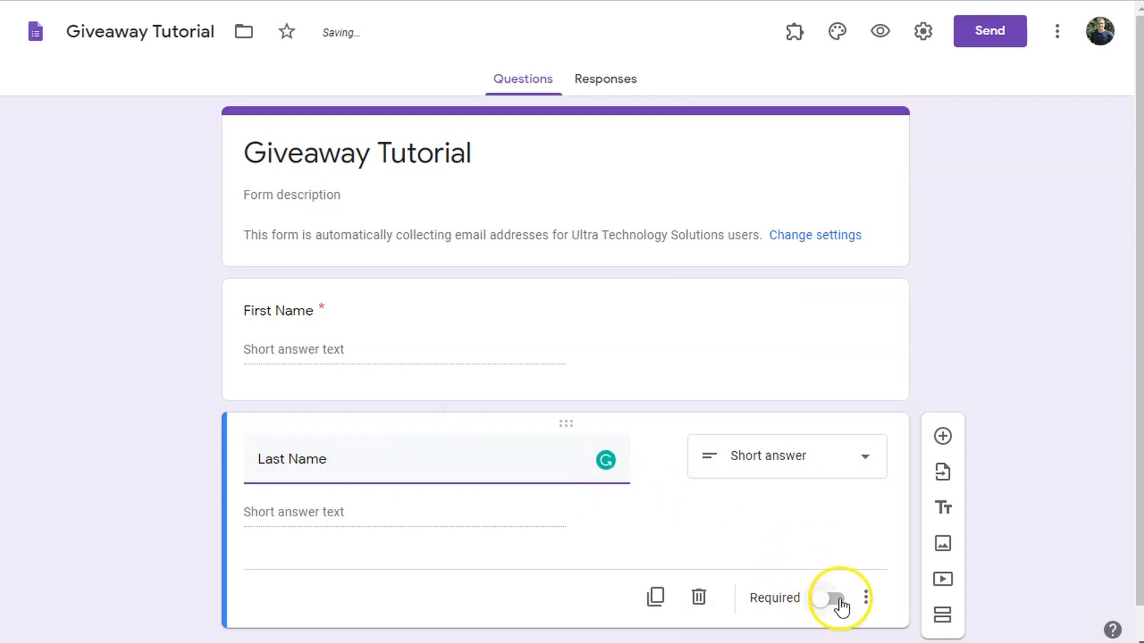
click(837, 601)
scroll(842, 498, down, 1)
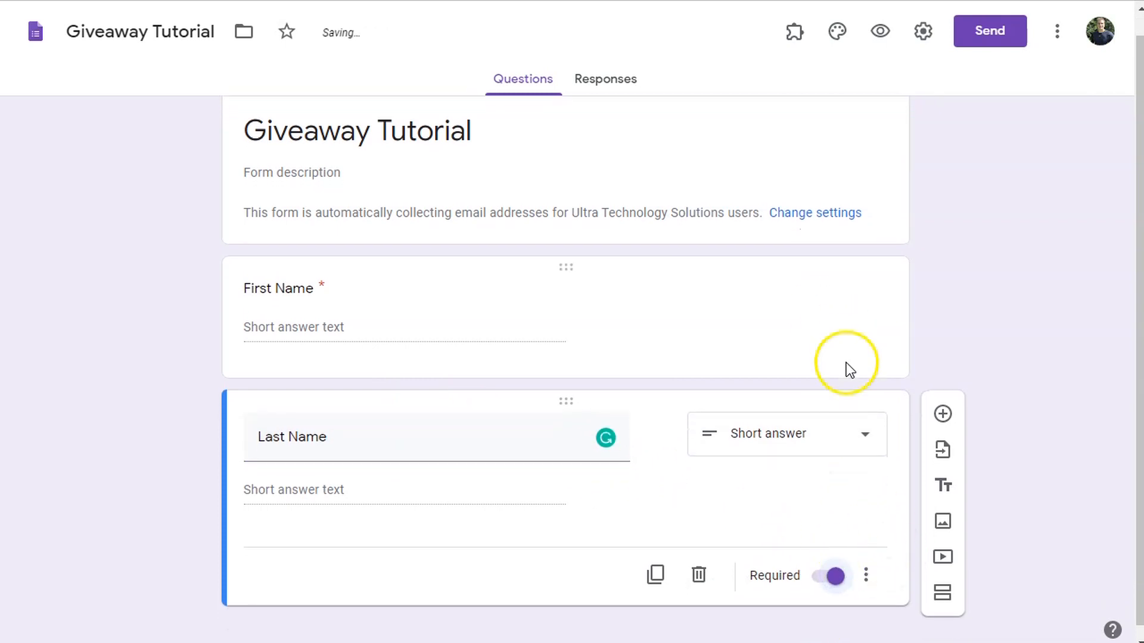
- Add a required dropdown question 'Select Your State' below Last Name
click(942, 403)
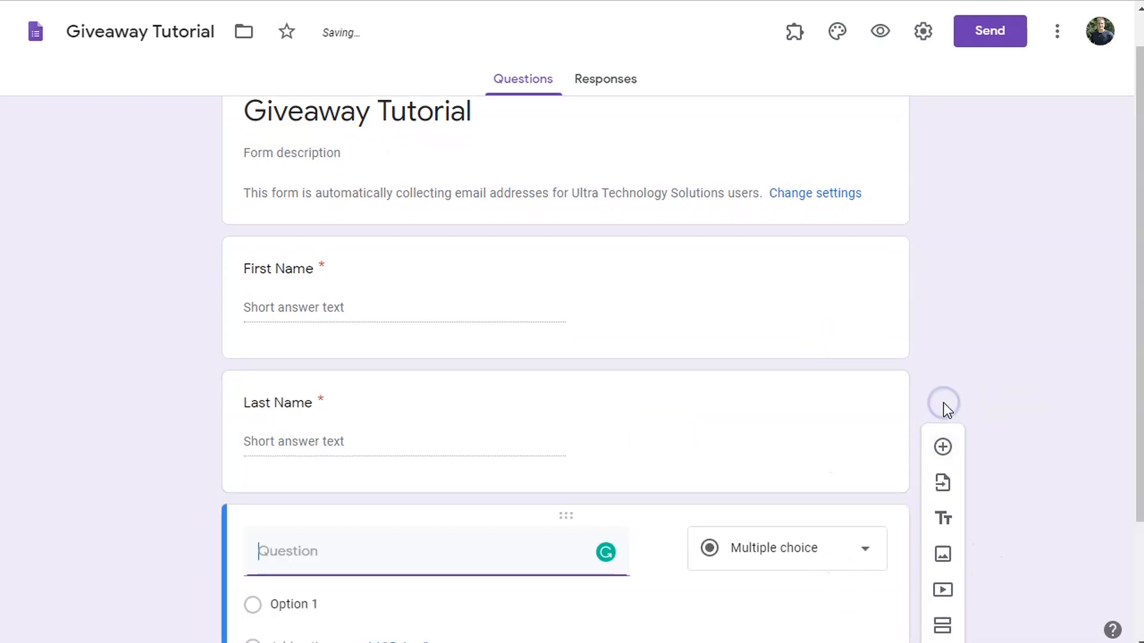
scroll(753, 572, down, 3)
click(796, 396)
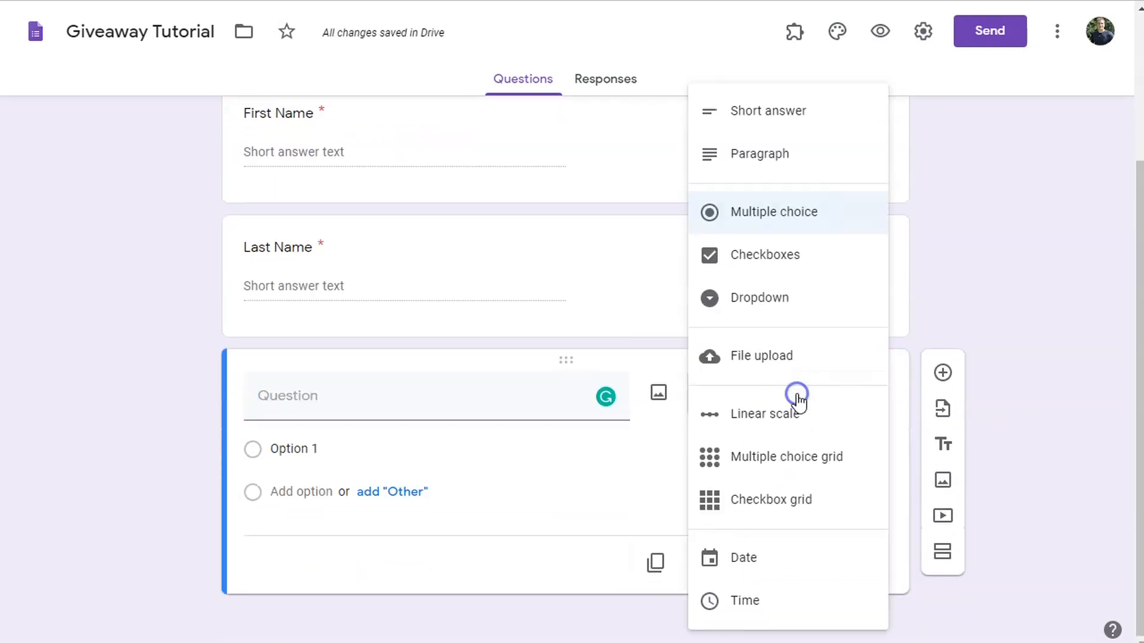
click(749, 296)
click(332, 407)
text(Select Your State)
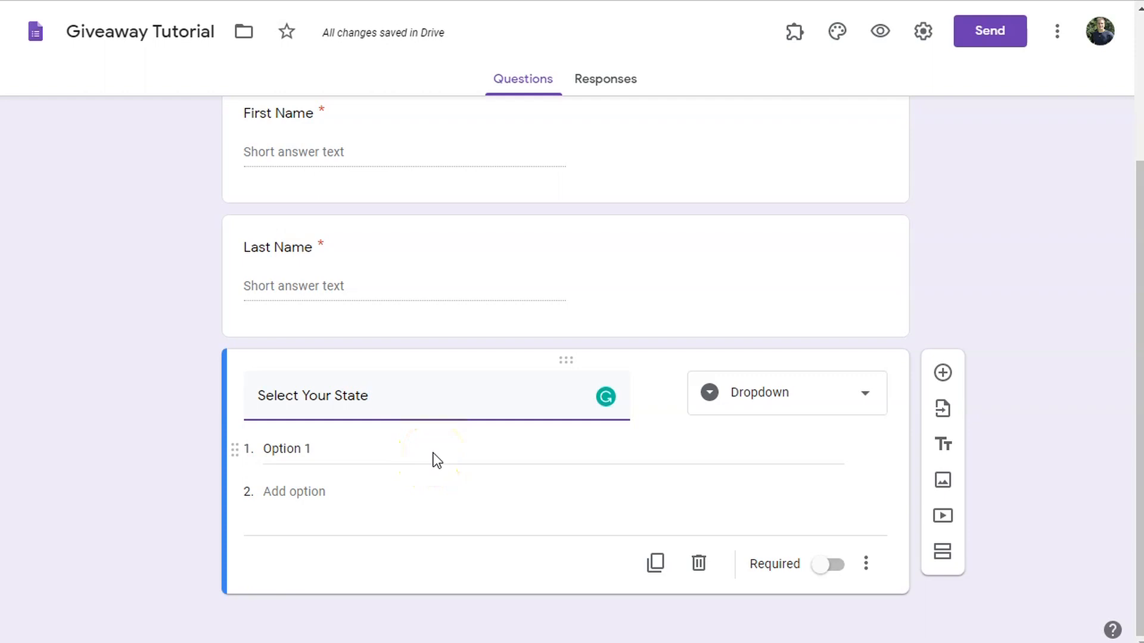
click(835, 566)
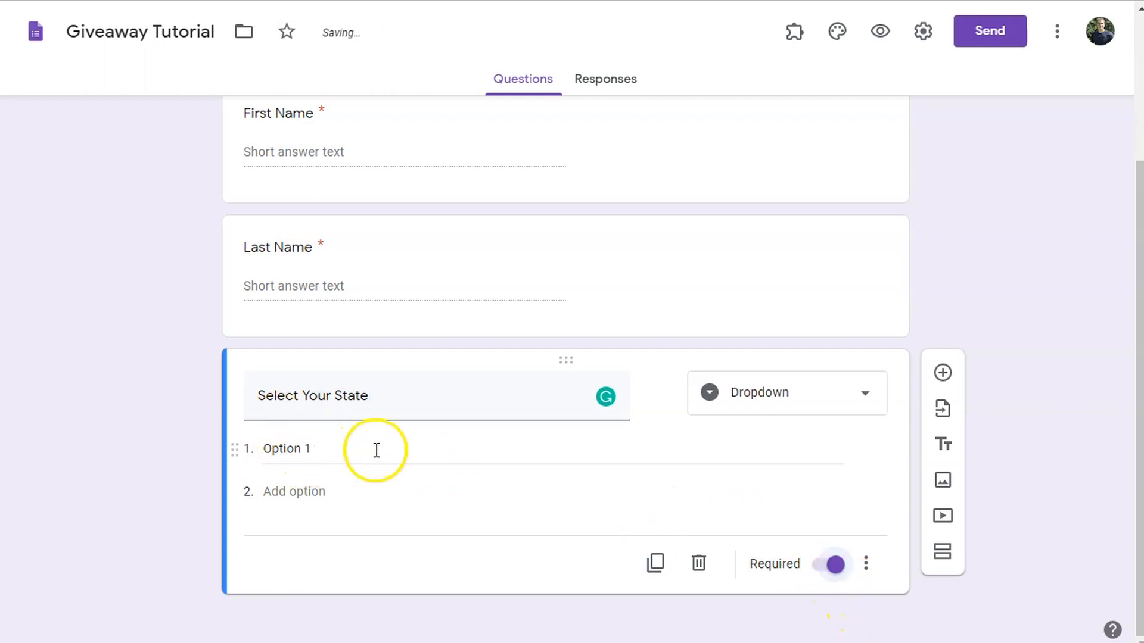
- Start Form Ranger, set Select Your State to populate from a range, and add a new range
click(797, 36)
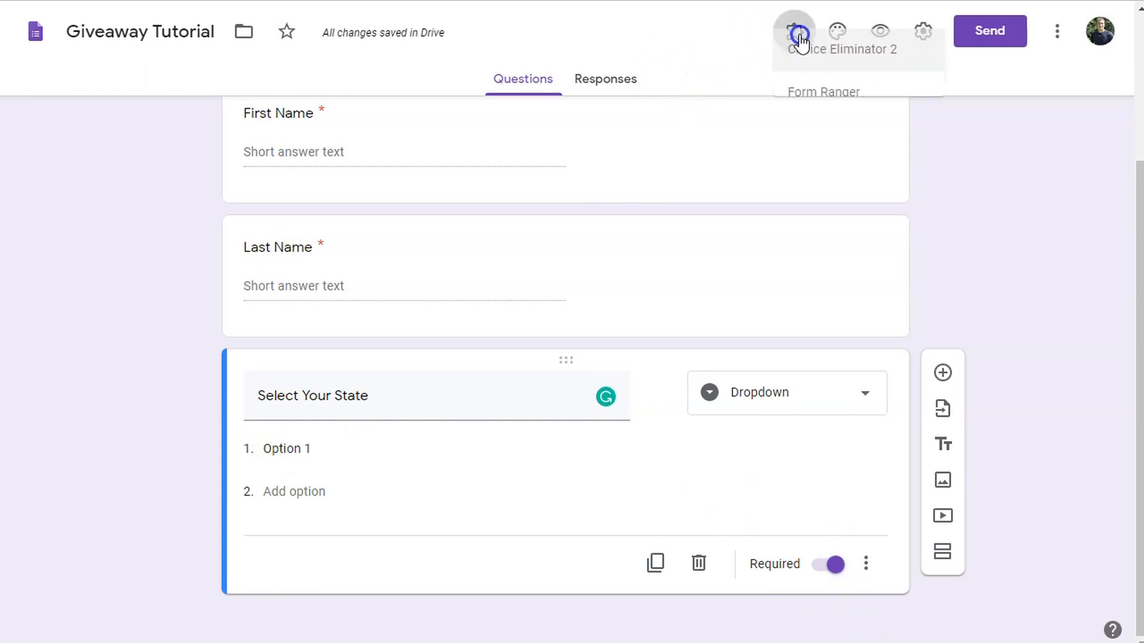
click(830, 119)
click(564, 117)
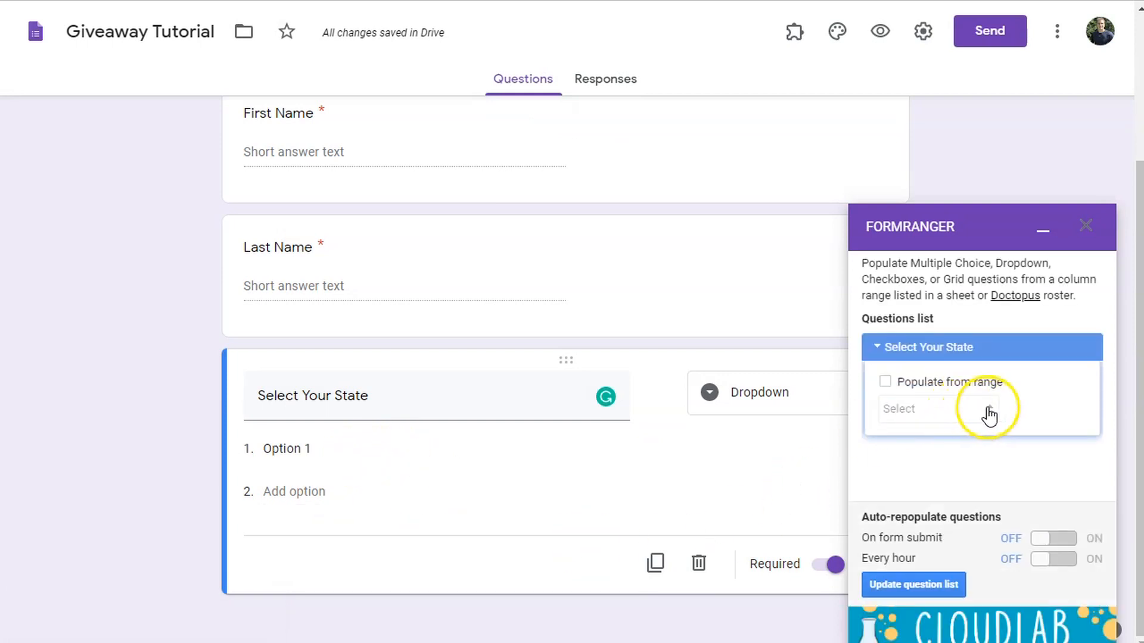
click(888, 384)
click(1012, 411)
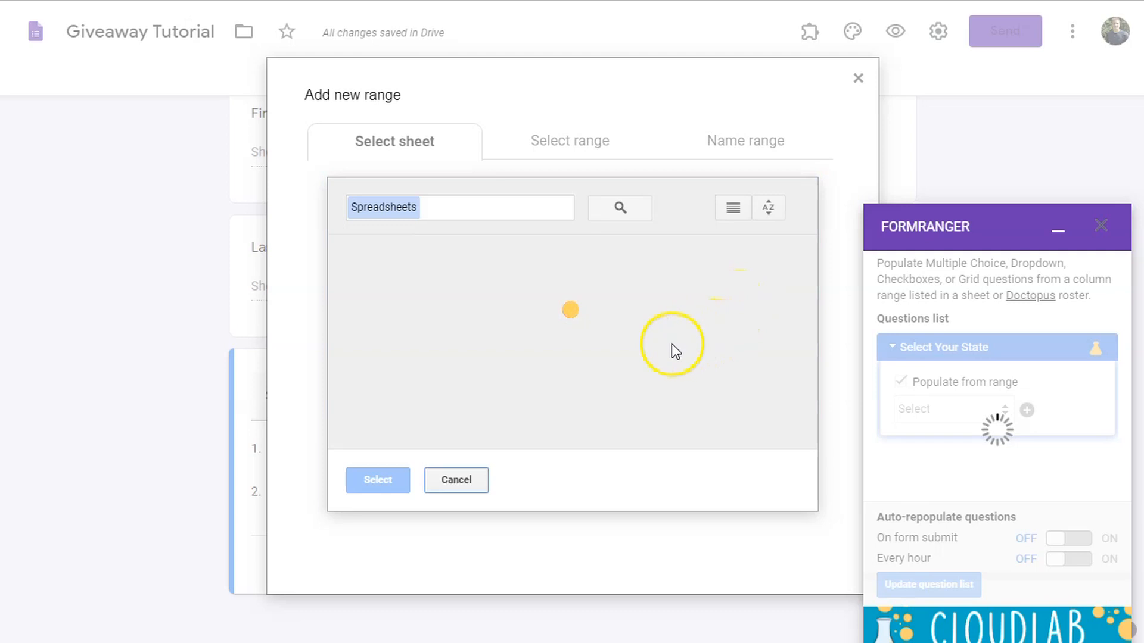
- Choose the 'States & Presidents' spreadsheet as the range source
click(620, 207)
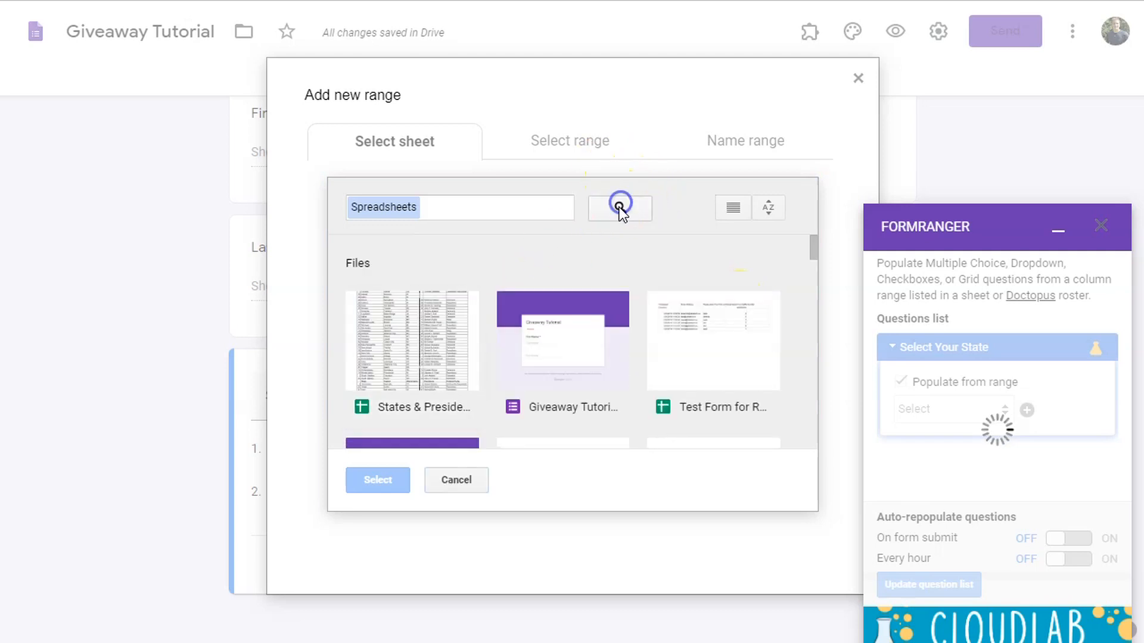
click(498, 216)
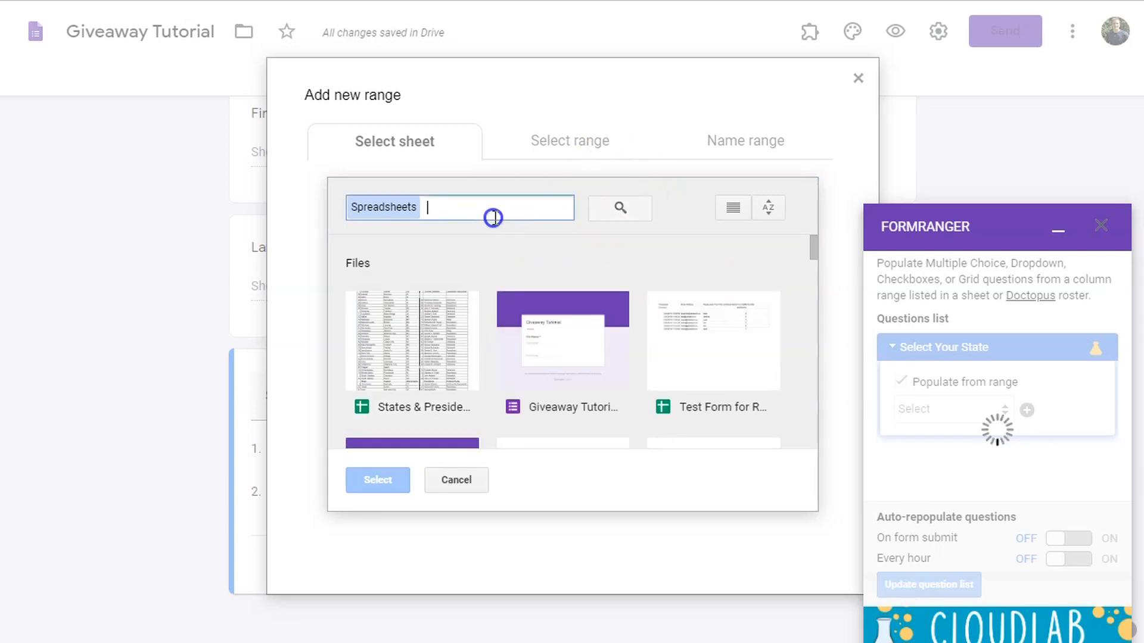
scroll(643, 385, down, 1)
scroll(631, 387, down, 1)
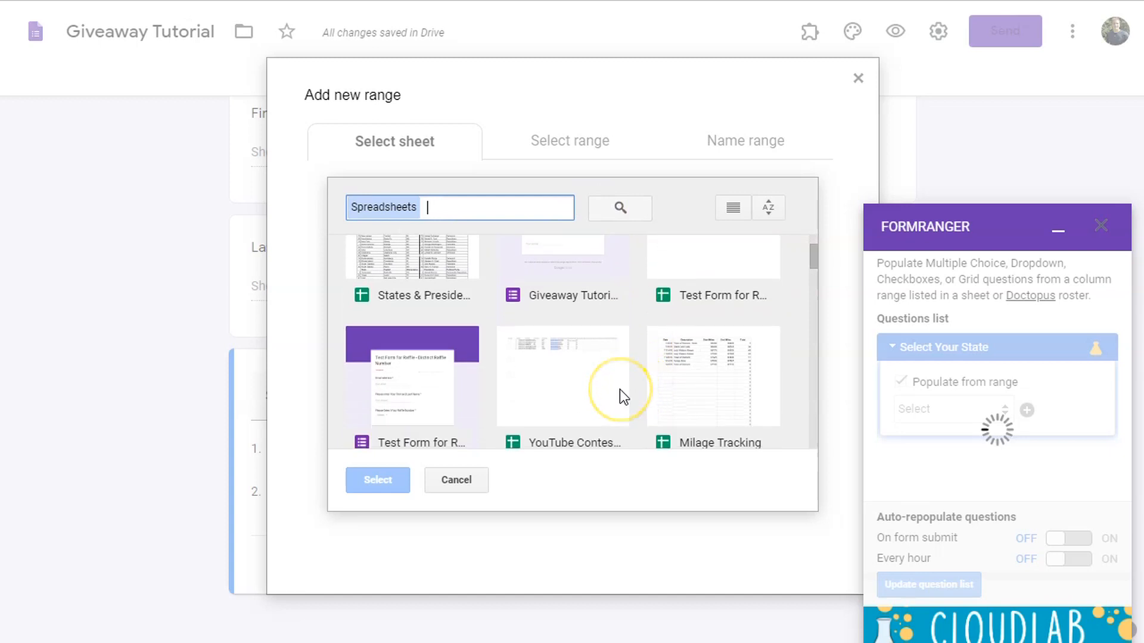
scroll(619, 389, down, 8)
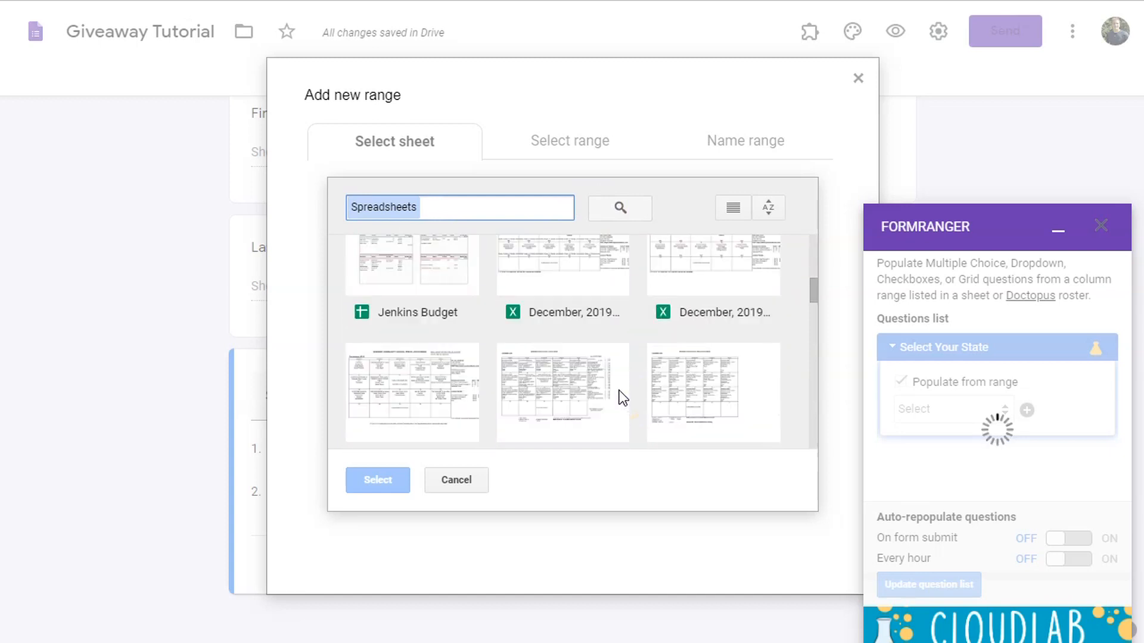
scroll(619, 390, down, 2)
scroll(620, 391, up, 6)
text(state)
click(378, 214)
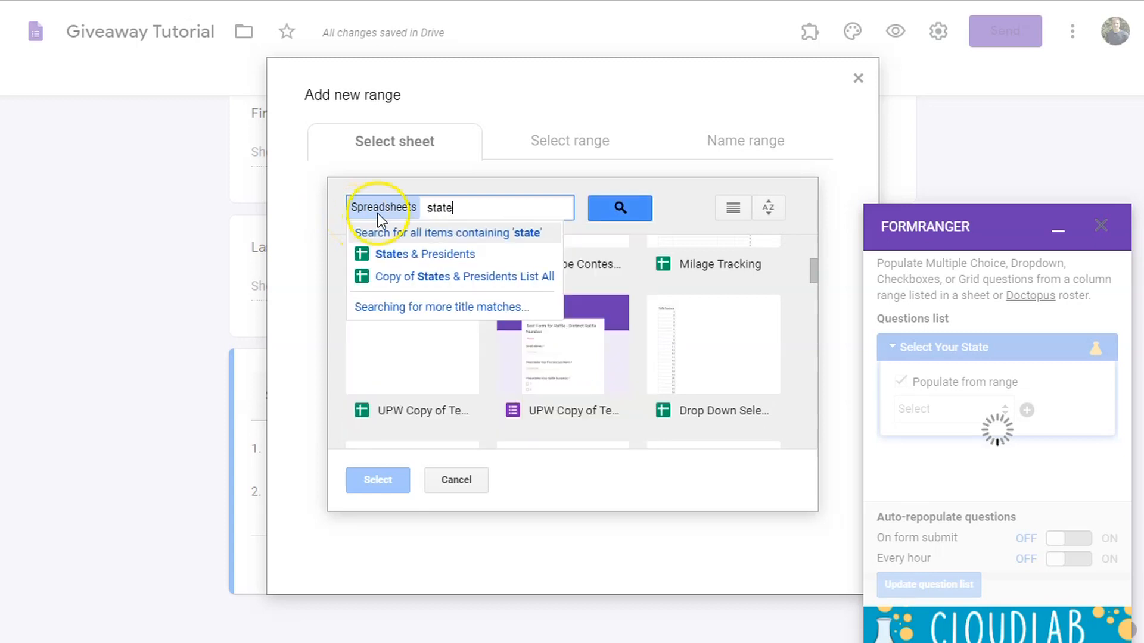
click(393, 255)
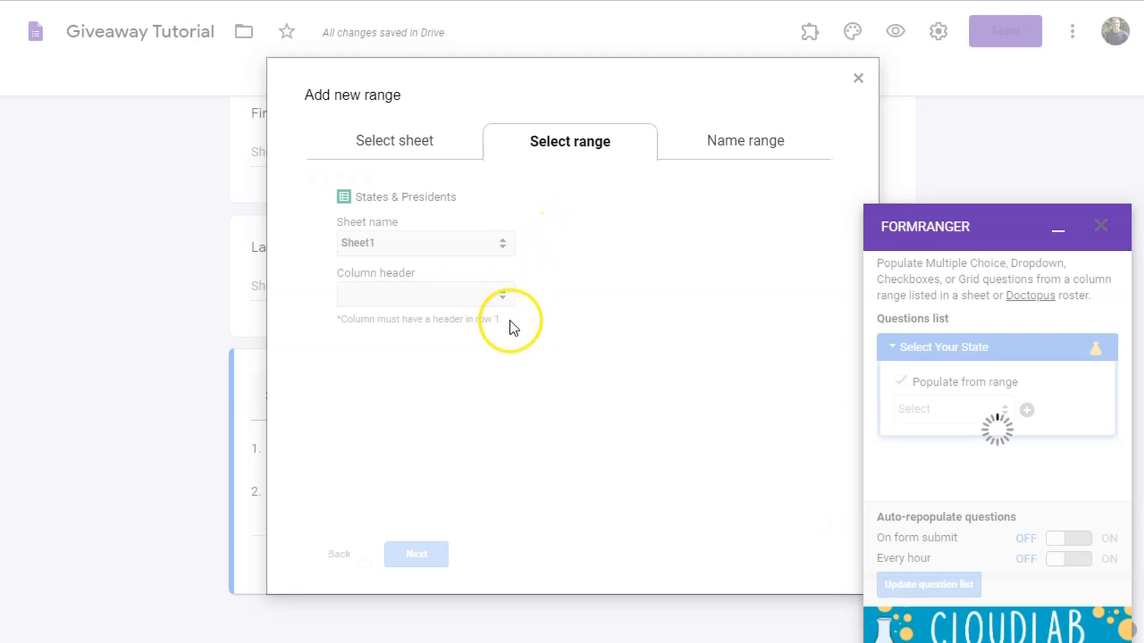
- Use the State column as a range named 'States' and populate the question
click(508, 298)
click(487, 329)
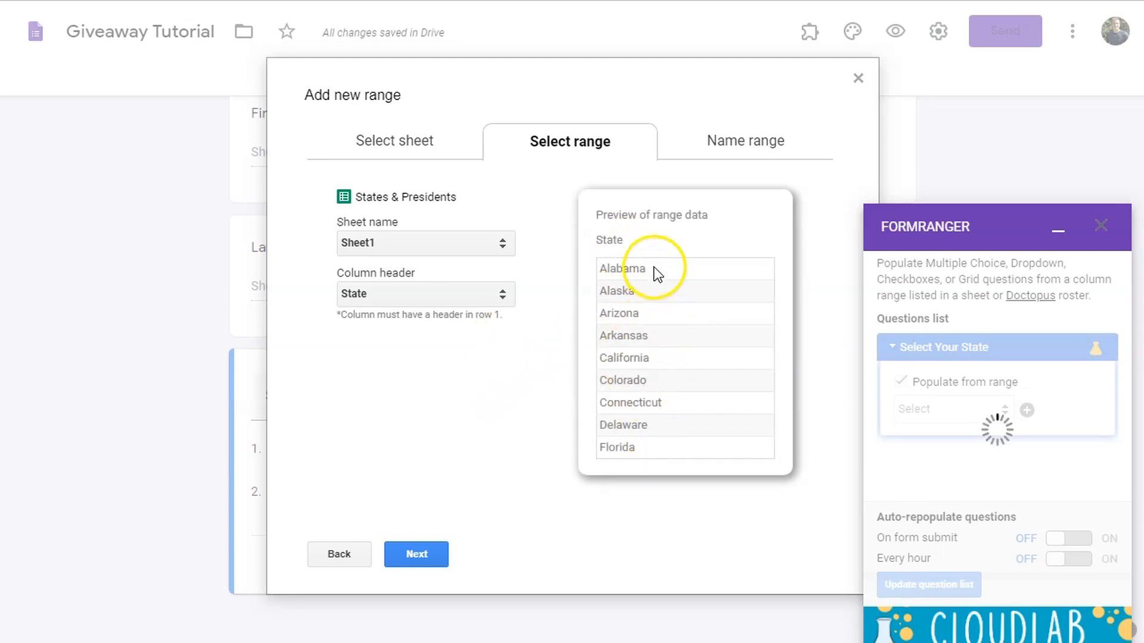
click(411, 554)
click(363, 323)
text(State)
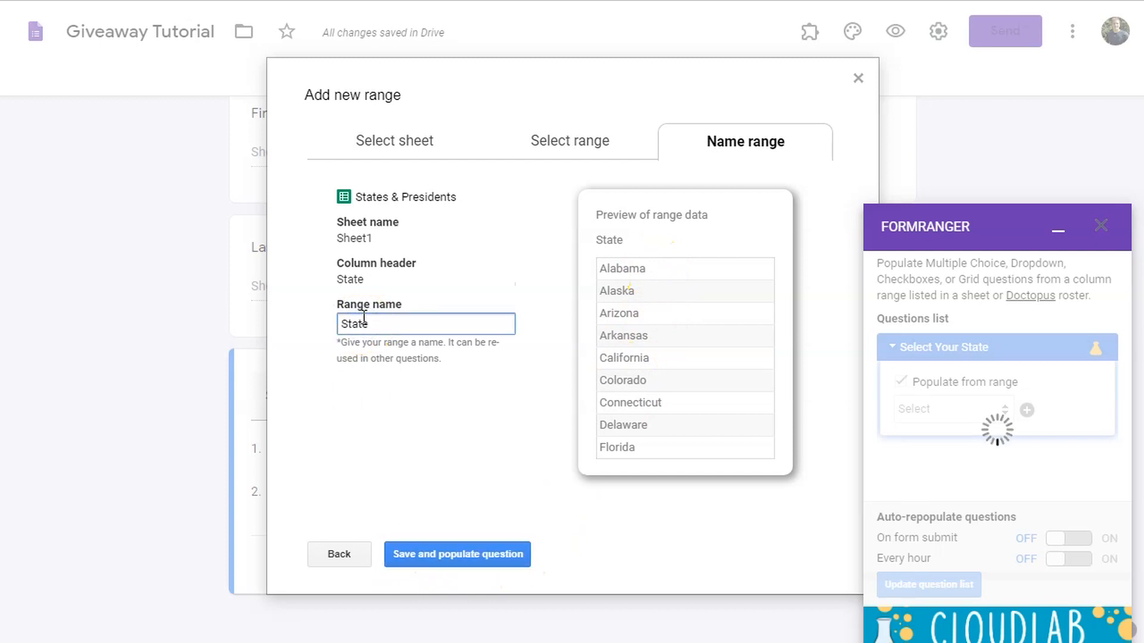
click(486, 554)
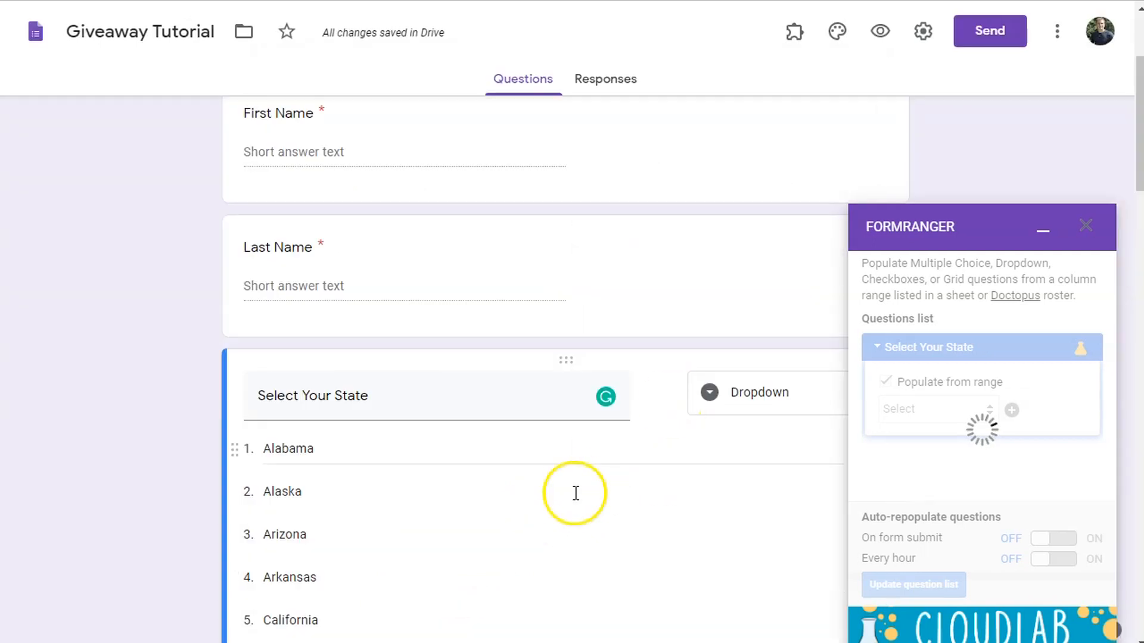
- Review the 51 state options, Alabama to Wyoming, and minimize the FormRanger sidebar
scroll(574, 493, down, 5)
scroll(626, 525, down, 9)
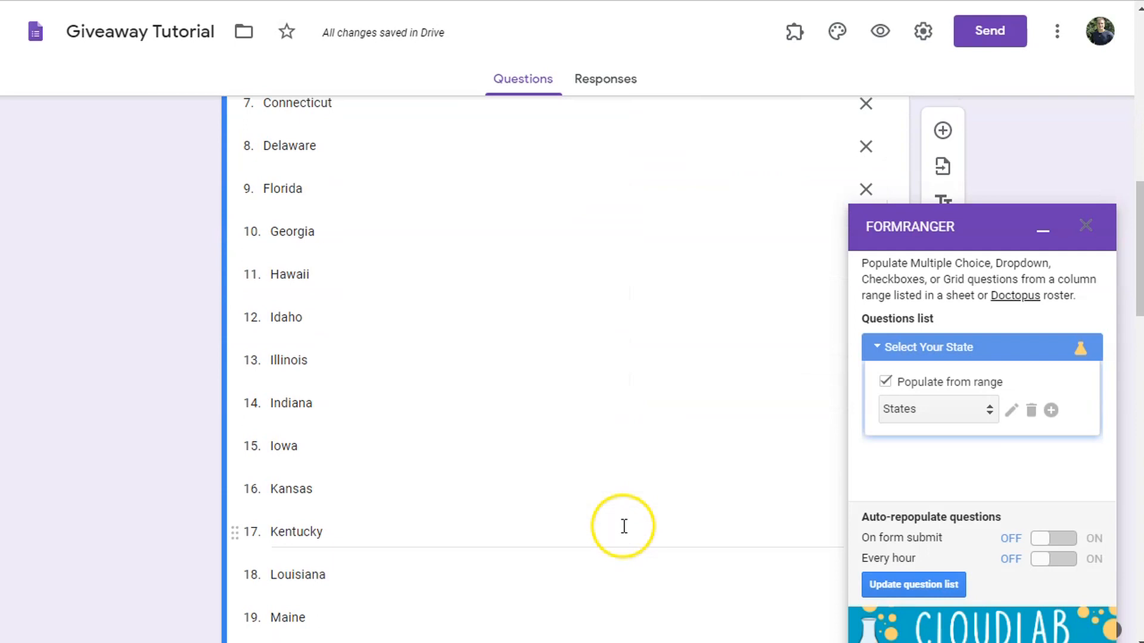
scroll(620, 526, down, 8)
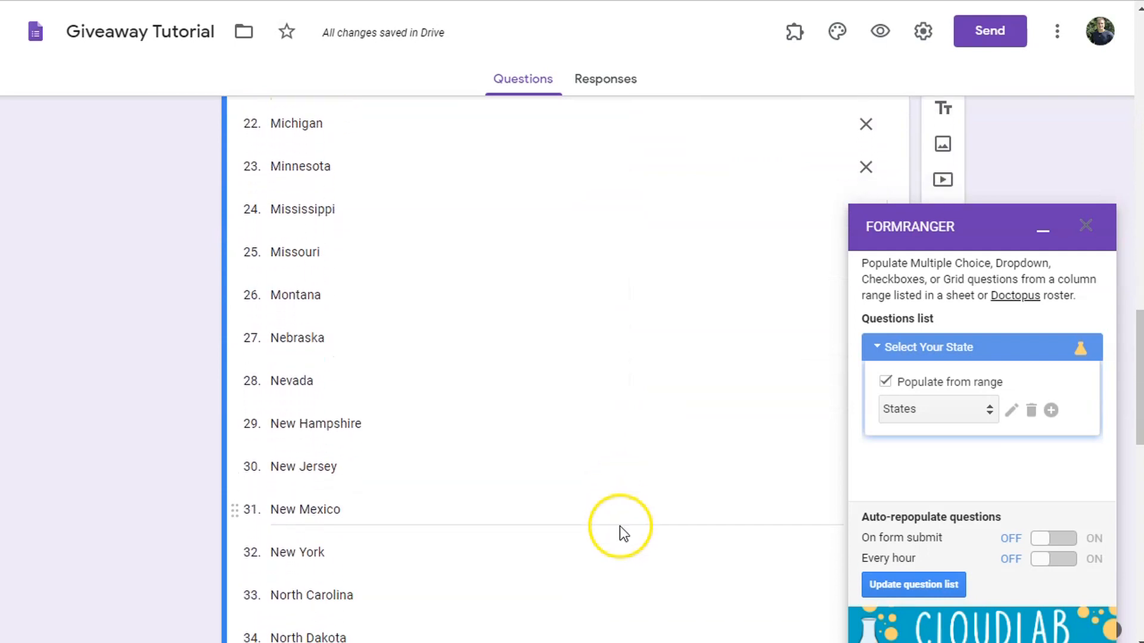
scroll(617, 476, up, 6)
scroll(620, 462, up, 11)
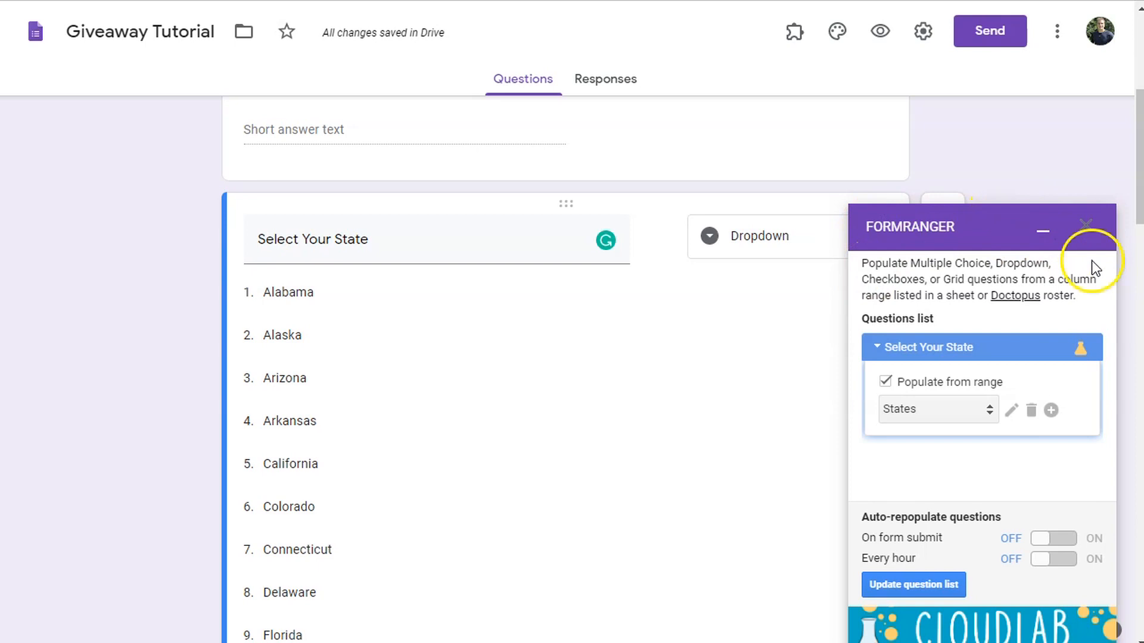
click(1043, 230)
drag(1136, 216, 1129, 620)
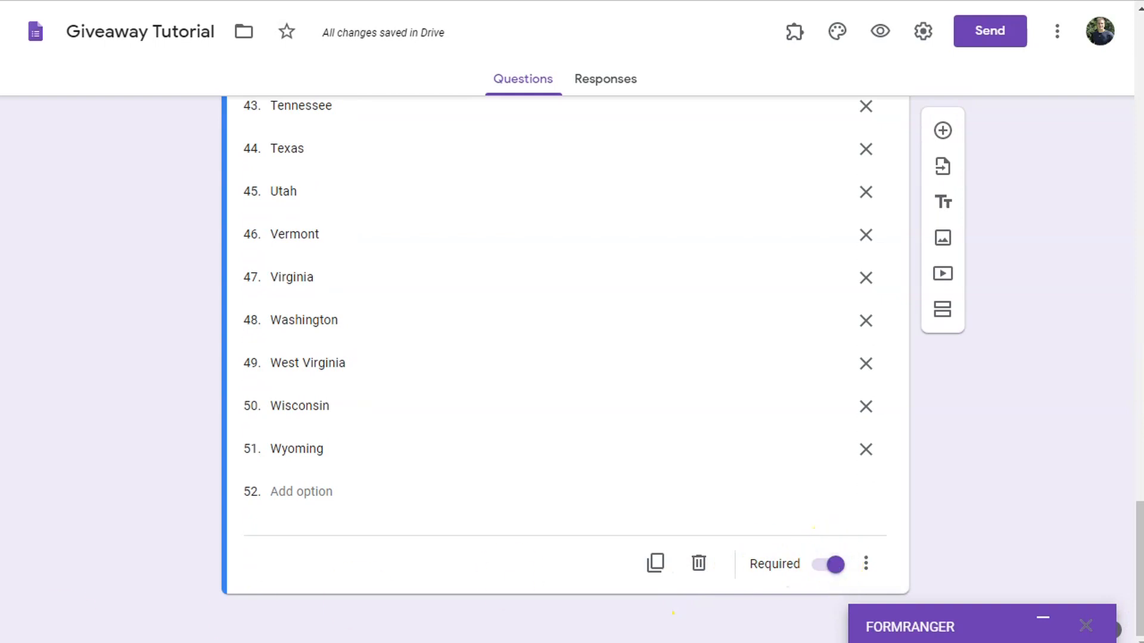
scroll(1005, 428, up, 5)
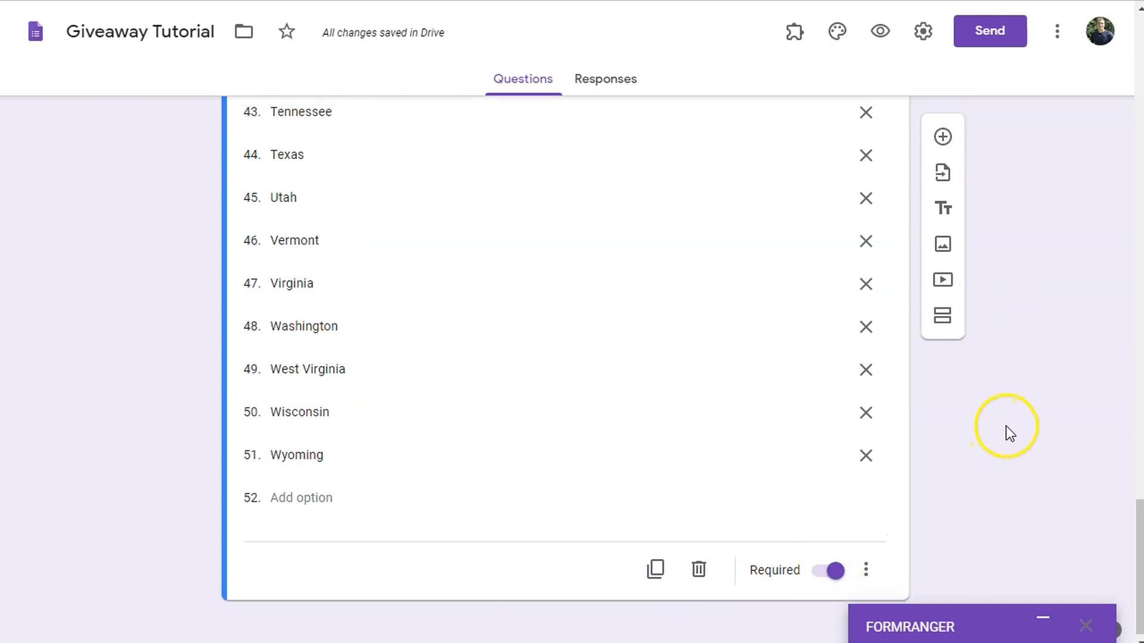
scroll(1003, 453, down, 3)
scroll(1012, 456, down, 2)
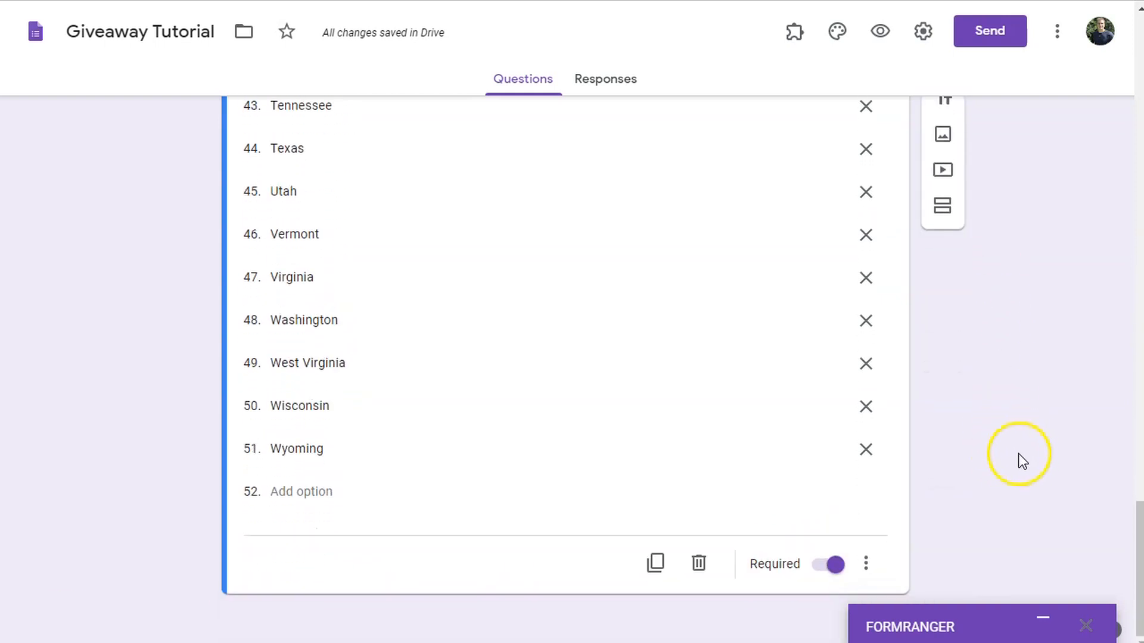
scroll(953, 441, up, 3)
- Delete the two blank untitled questions after the state question
click(942, 134)
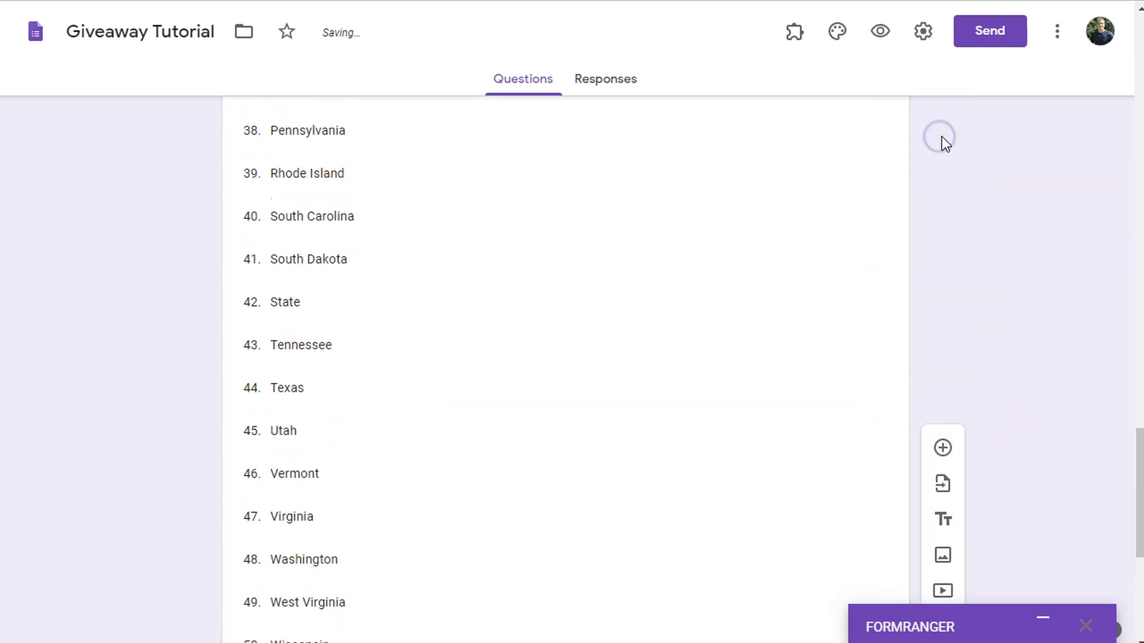
click(945, 450)
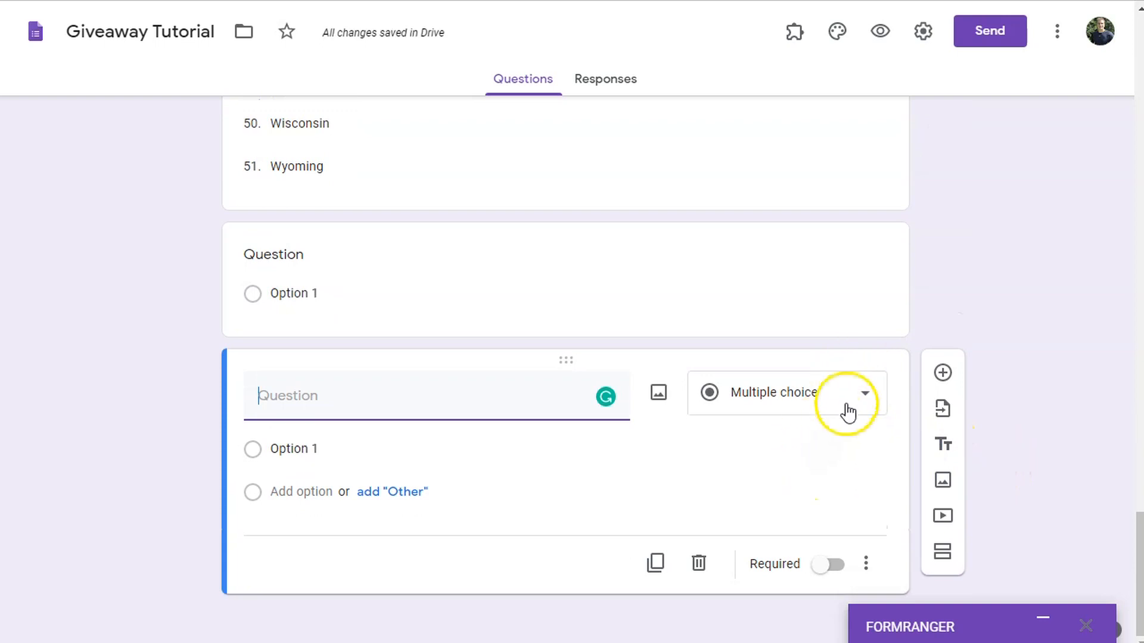
click(849, 413)
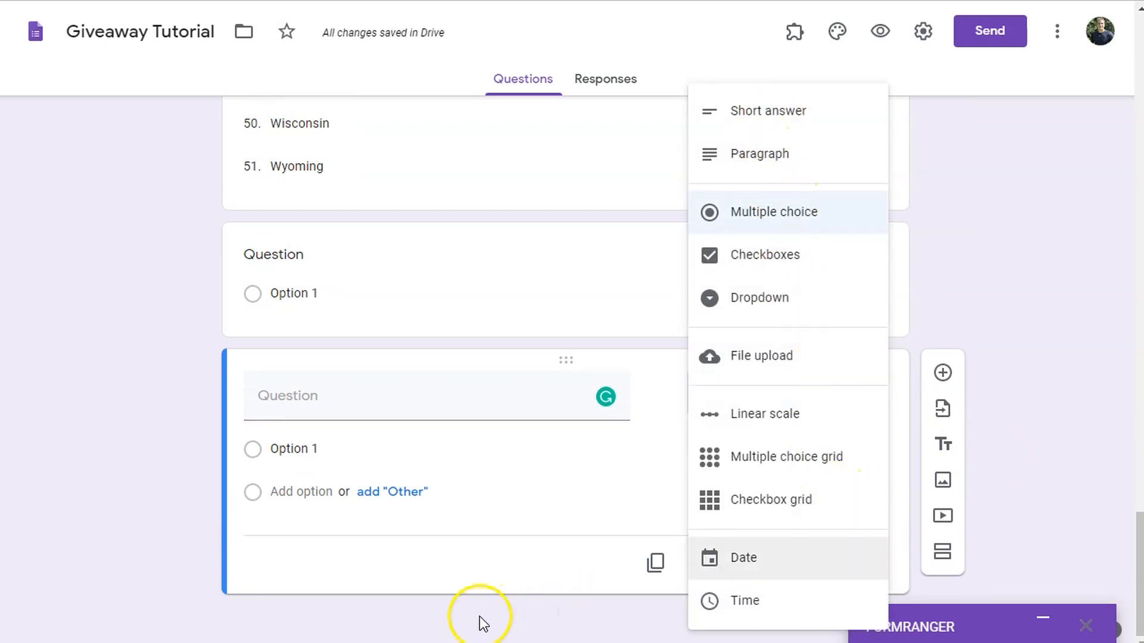
click(513, 571)
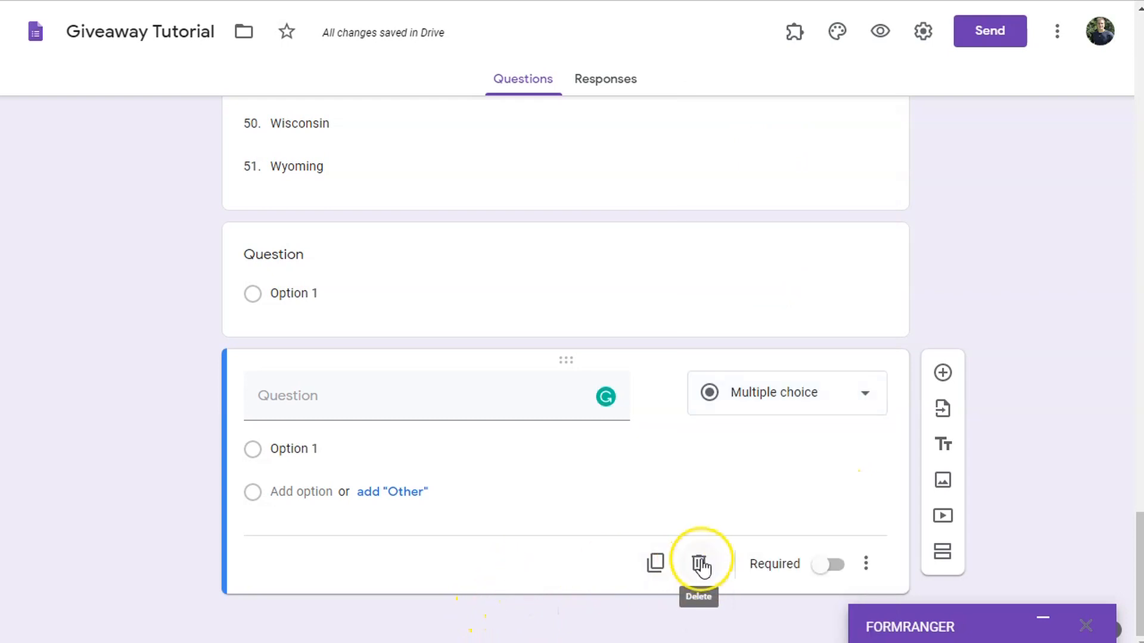
click(701, 566)
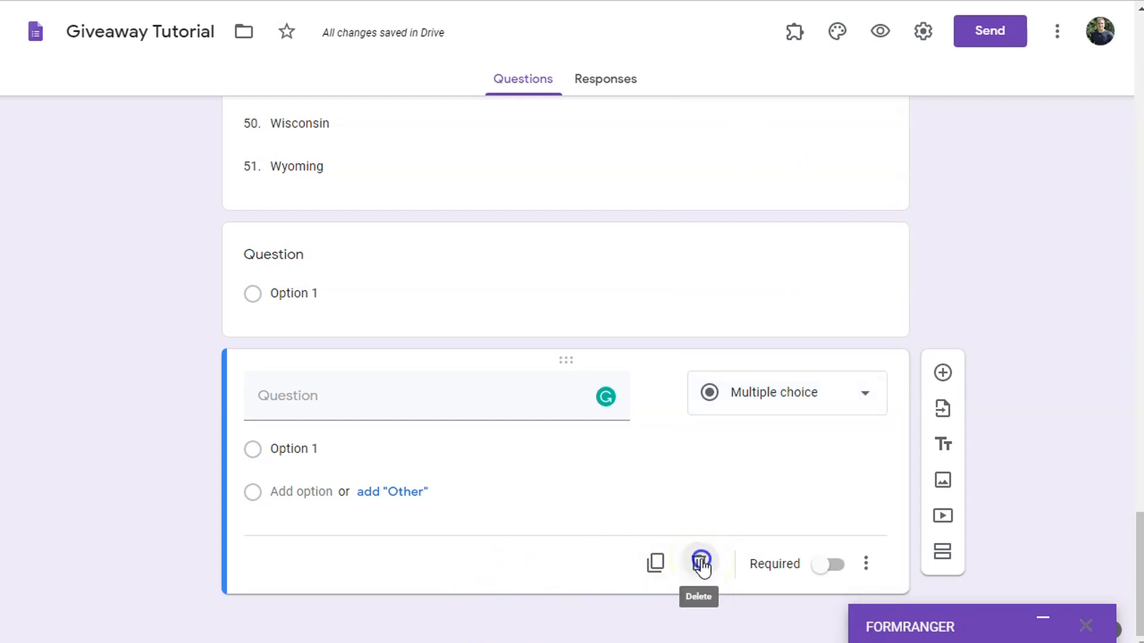
click(696, 564)
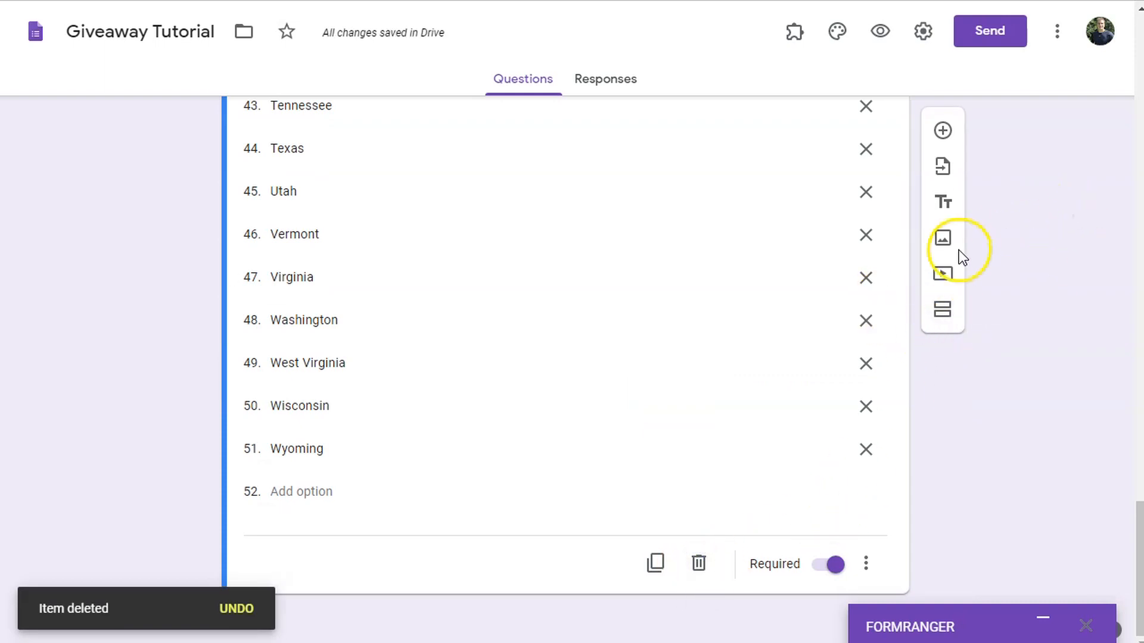
- Paste the giveaway video's YouTube link into the video picker's URL field
click(943, 277)
click(331, 169)
text(https://youtu.be/t9H8dWaXTZc)
- Insert the video titled 'AL539 Giveaway' and move it above the First Name question
click(171, 566)
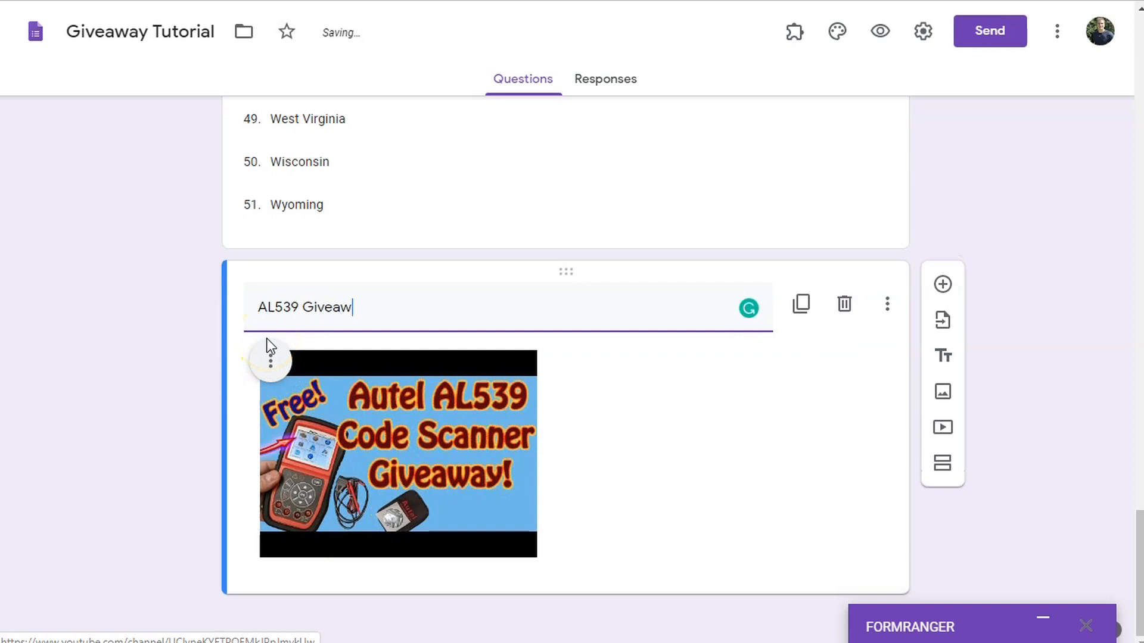
click(761, 412)
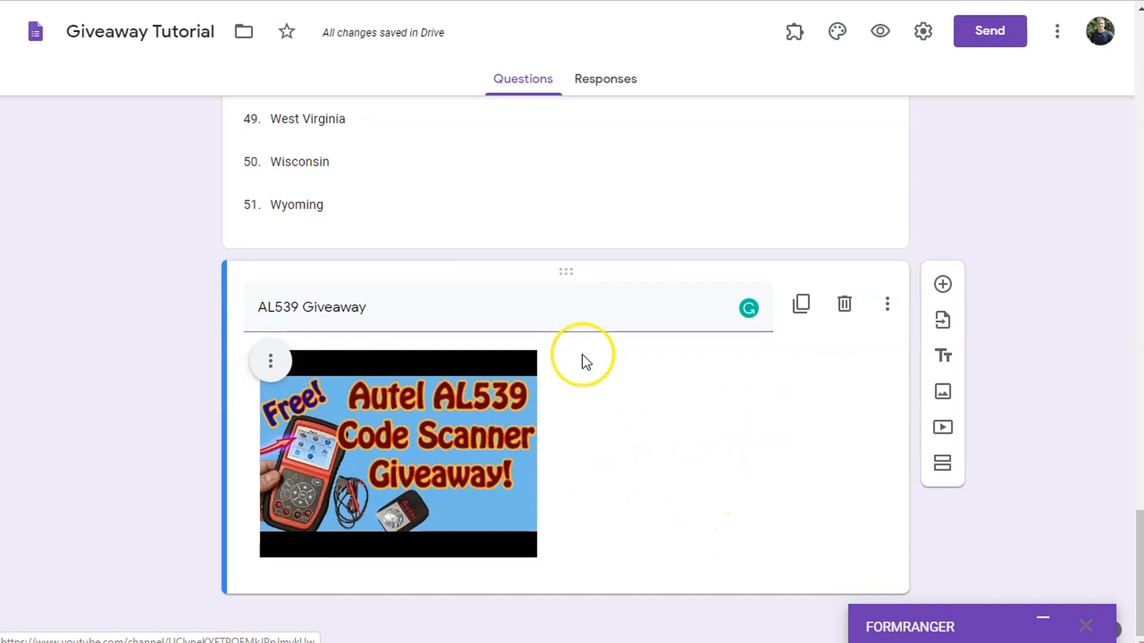
drag(566, 271, 566, 198)
drag(512, 2, 518, 104)
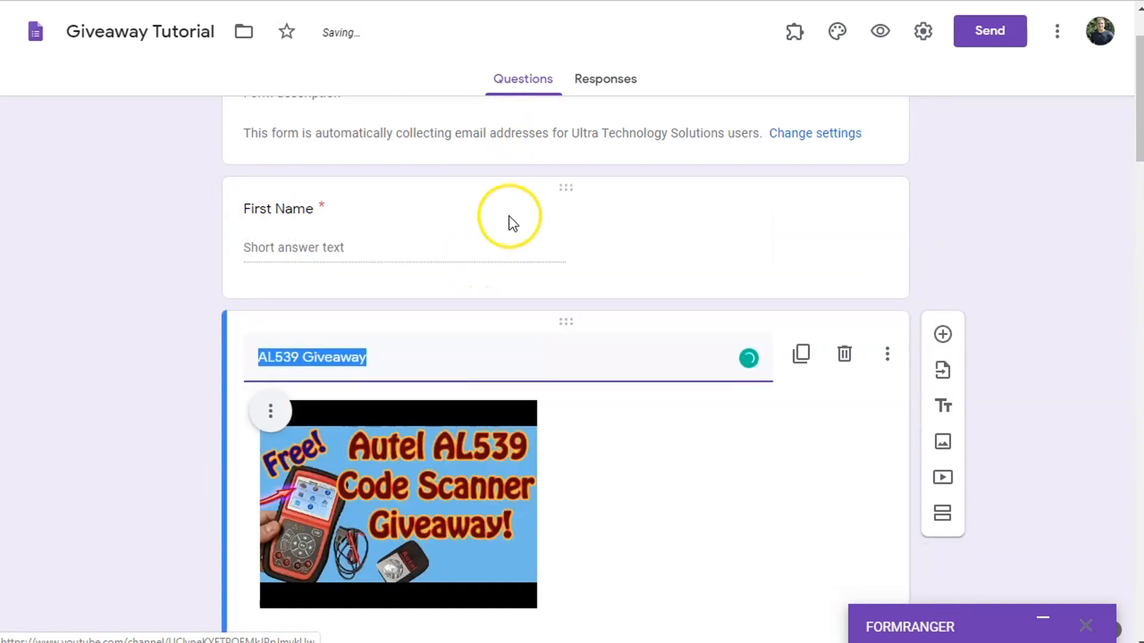
drag(567, 185, 536, 417)
scroll(491, 500, up, 4)
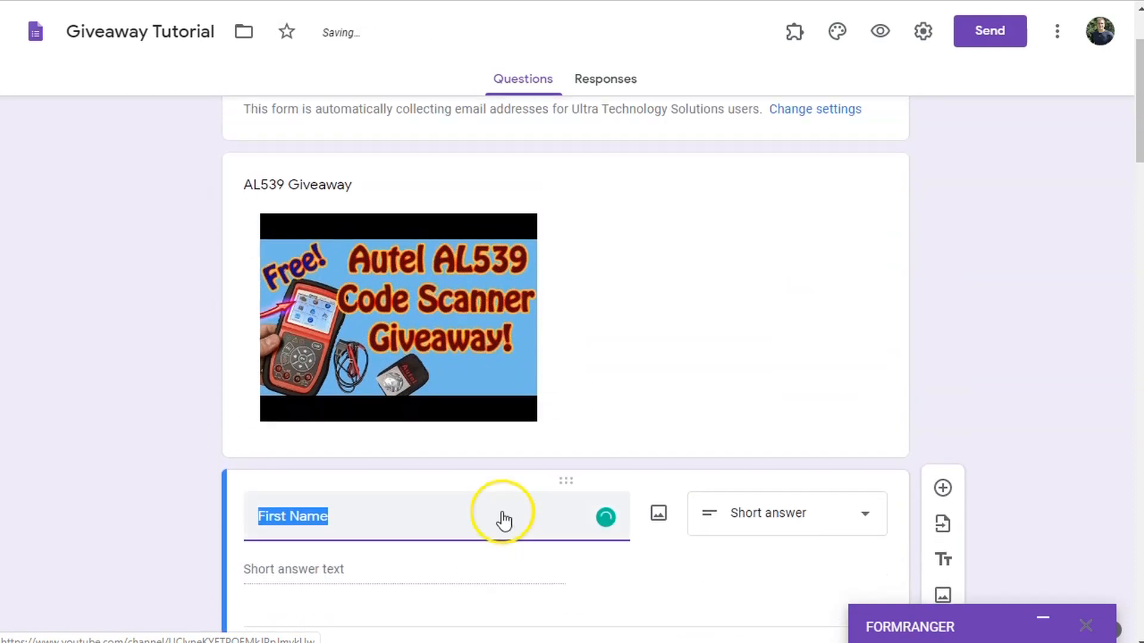
scroll(621, 397, down, 7)
scroll(618, 398, down, 5)
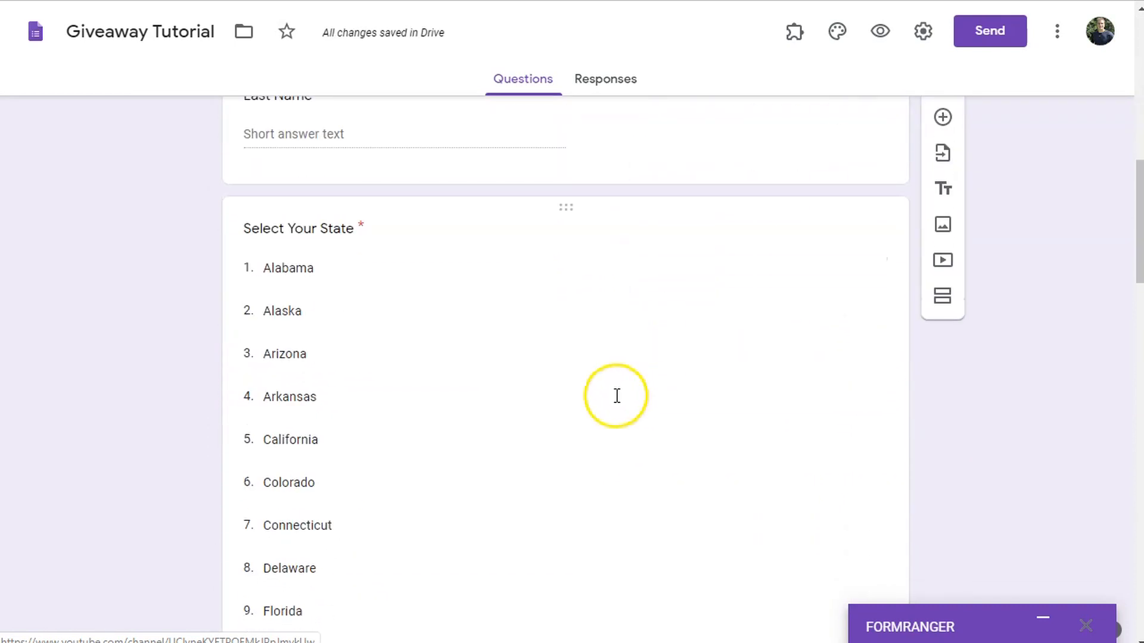
scroll(619, 404, up, 10)
scroll(613, 409, down, 4)
scroll(607, 421, down, 15)
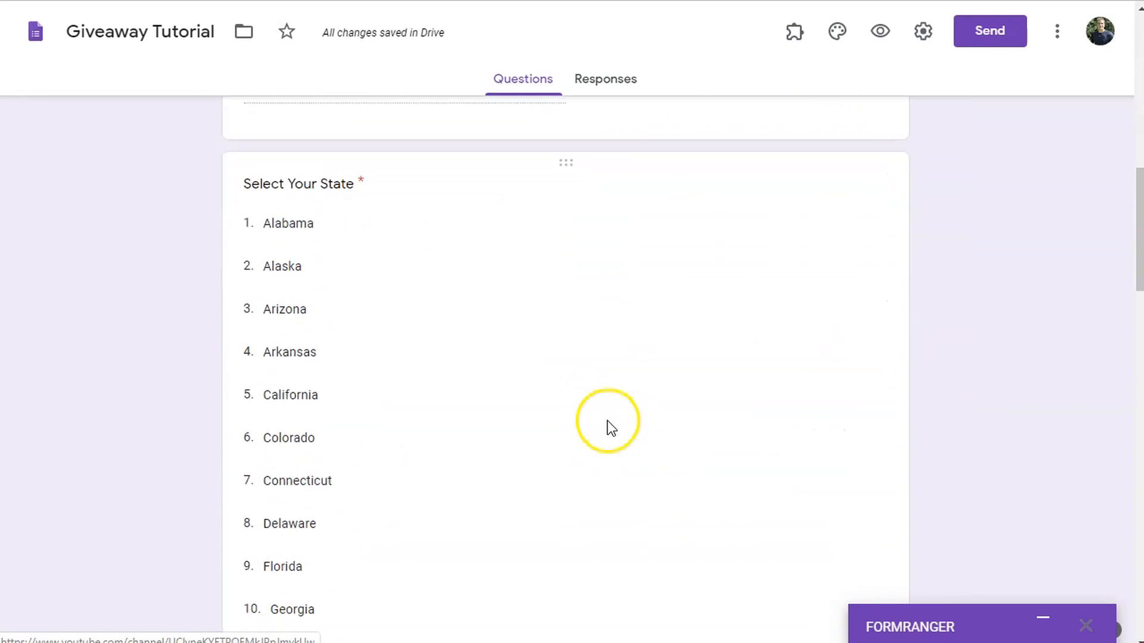
scroll(606, 421, up, 12)
scroll(630, 382, up, 8)
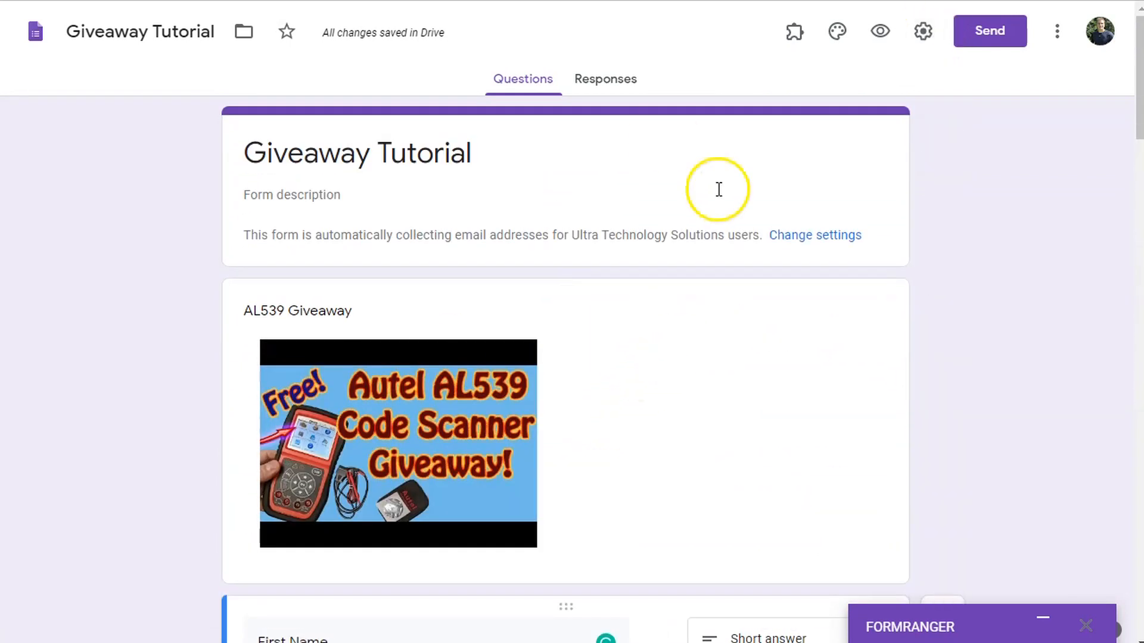
- Set Response receipts to Always, limit respondents to 1 response, and save the settings
click(923, 33)
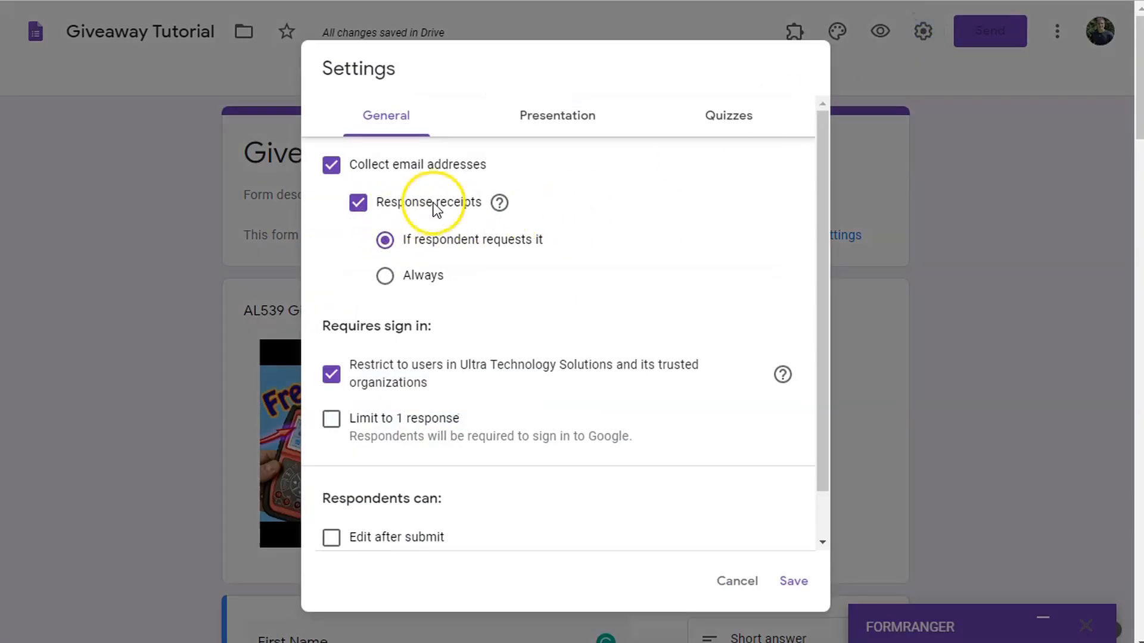
click(386, 276)
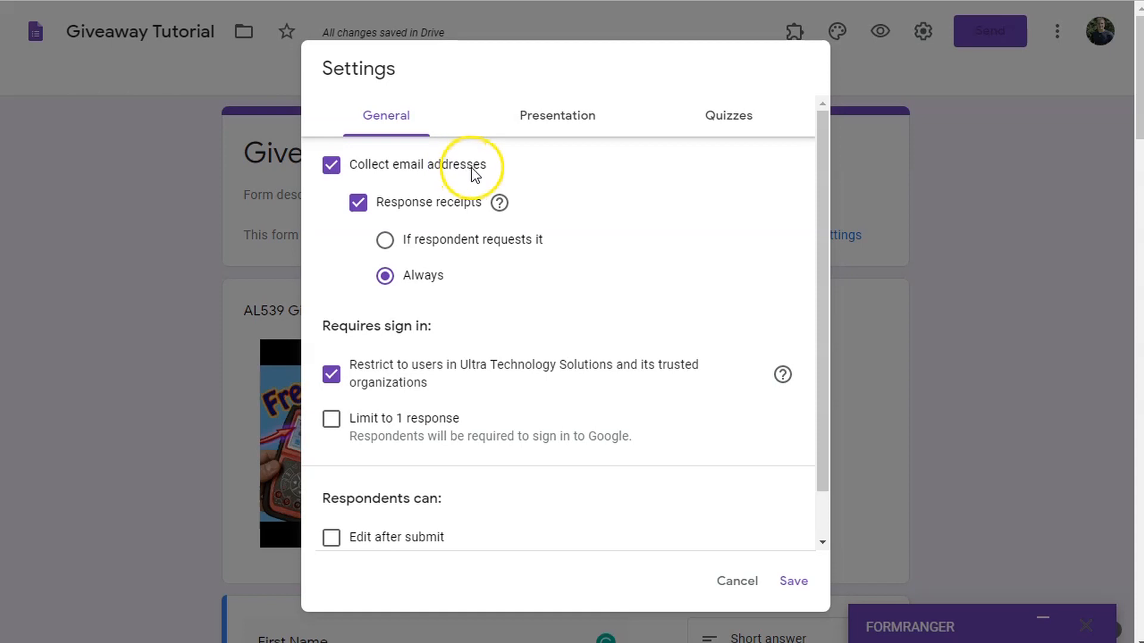
scroll(567, 378, down, 1)
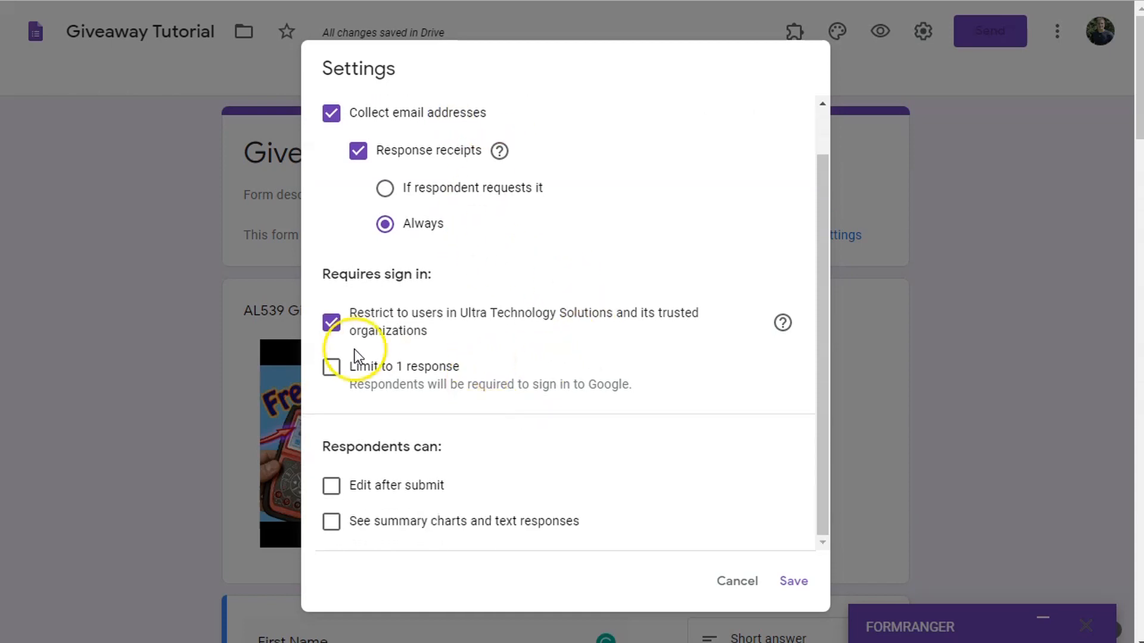
click(330, 369)
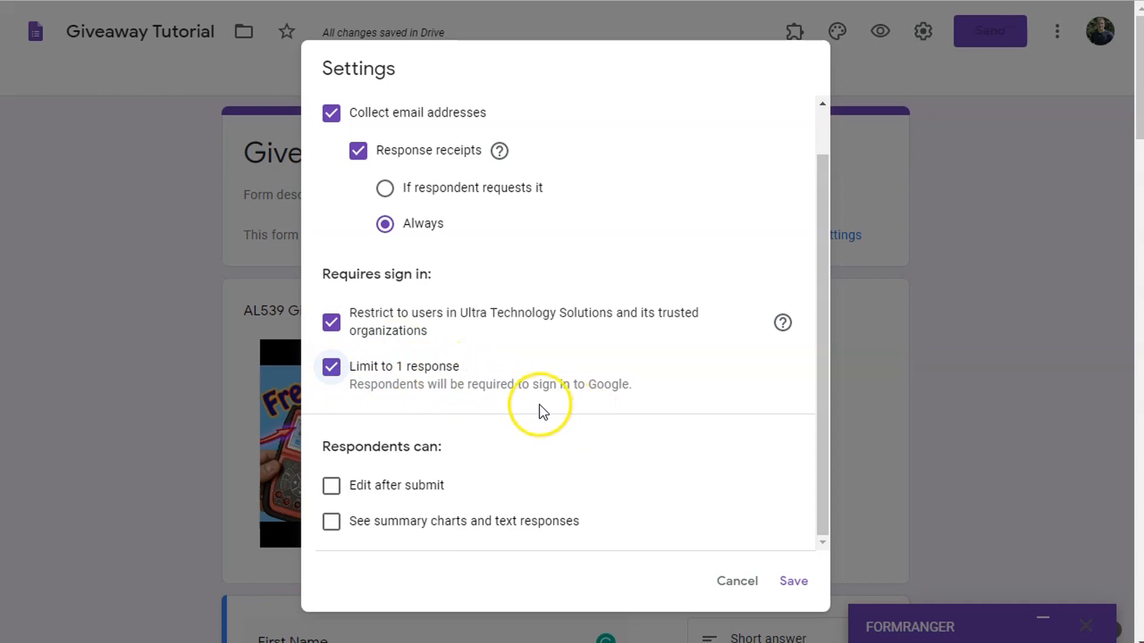
scroll(534, 414, down, 2)
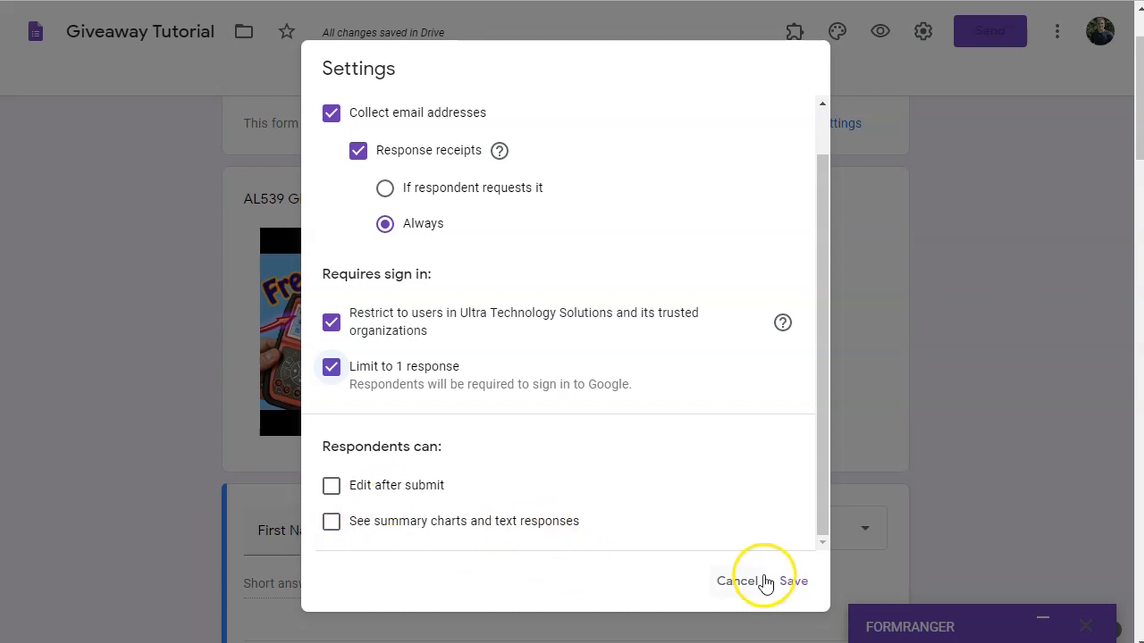
click(796, 582)
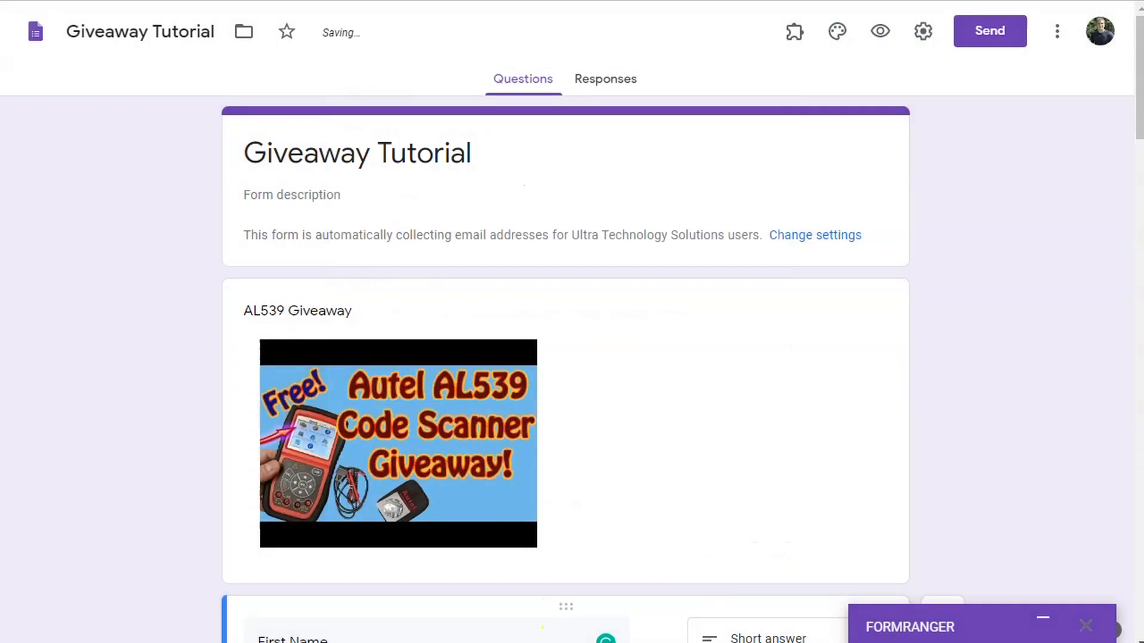
click(606, 81)
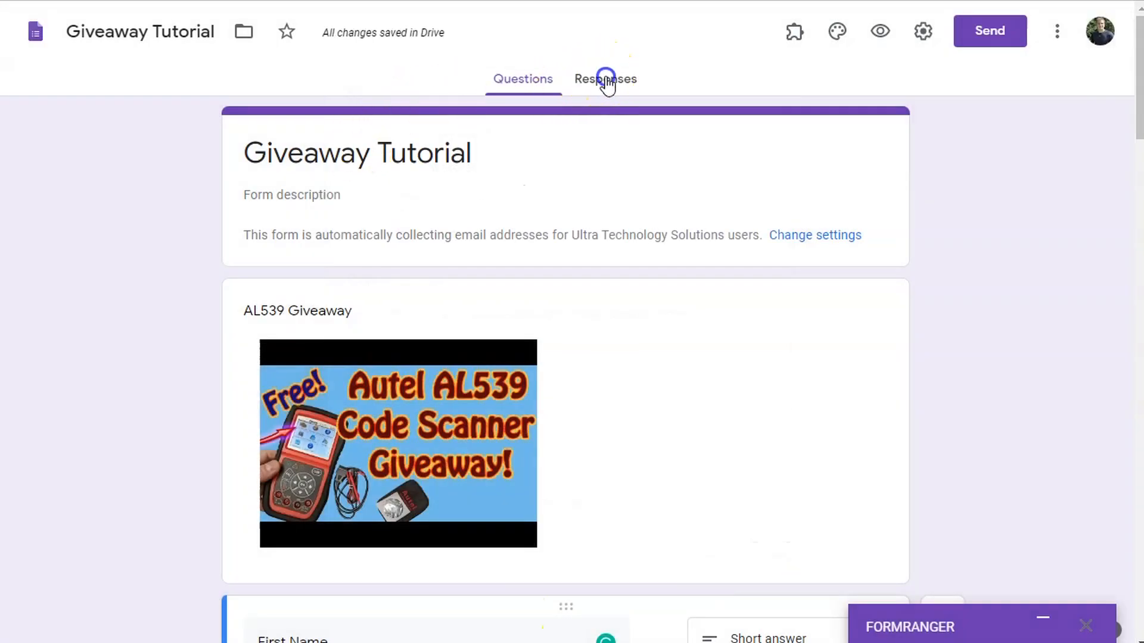
- Link the responses to a new 'Giveaway Tutorial (Responses)' spreadsheet
click(548, 81)
click(634, 83)
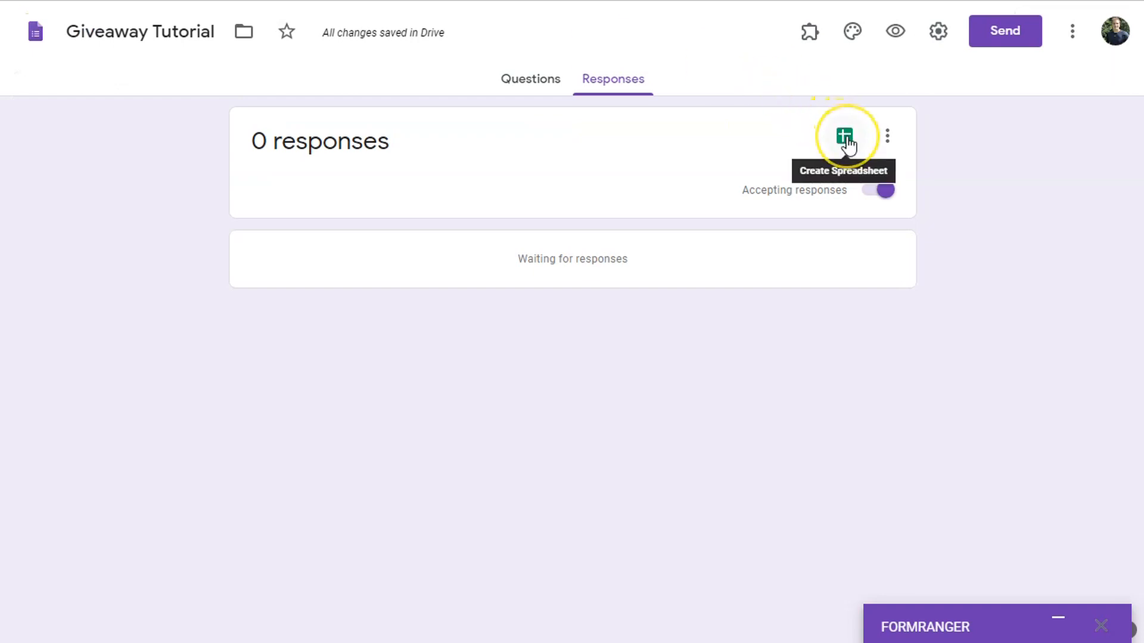
click(846, 137)
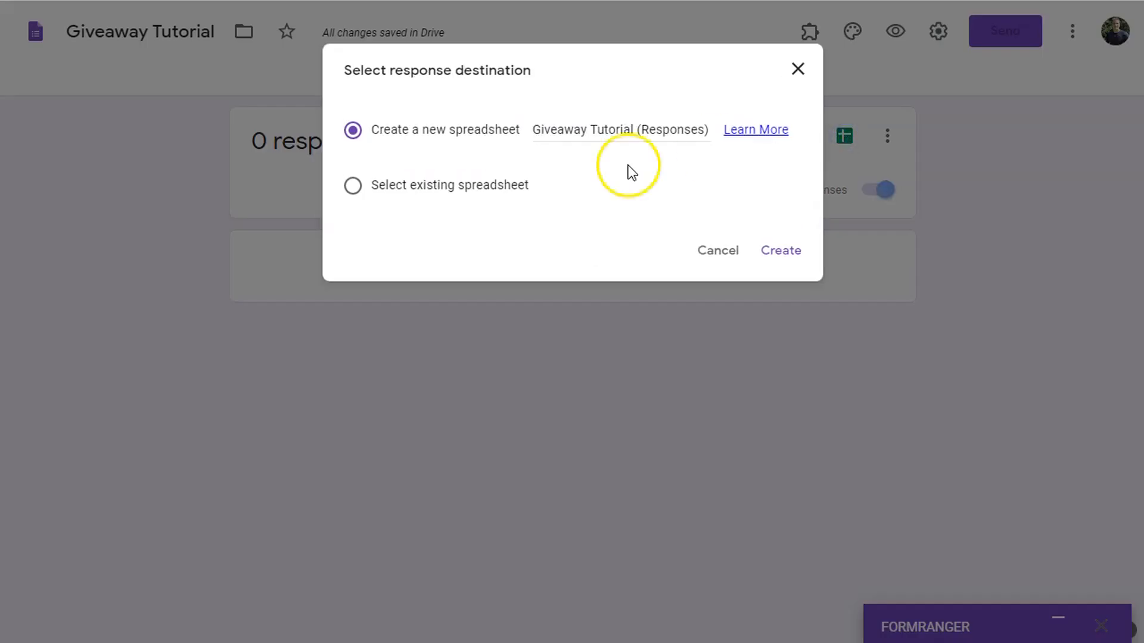
click(775, 251)
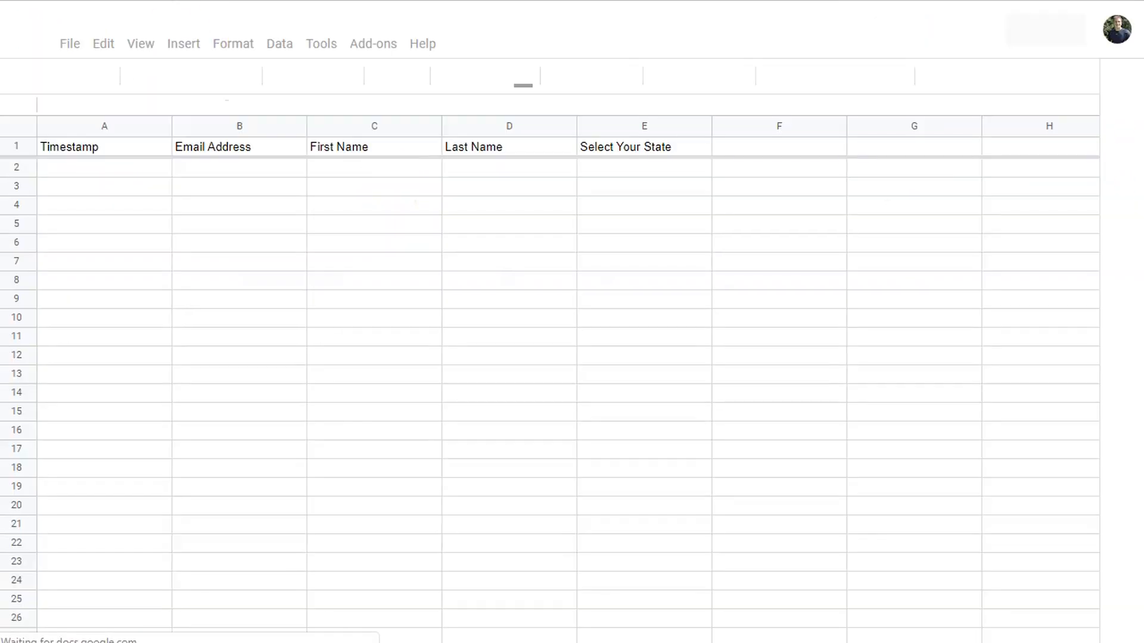
- Check the empty Giveaway Tutorial (Responses) spreadsheet in Drive, then go back to the form's 0-response page
click(107, 0)
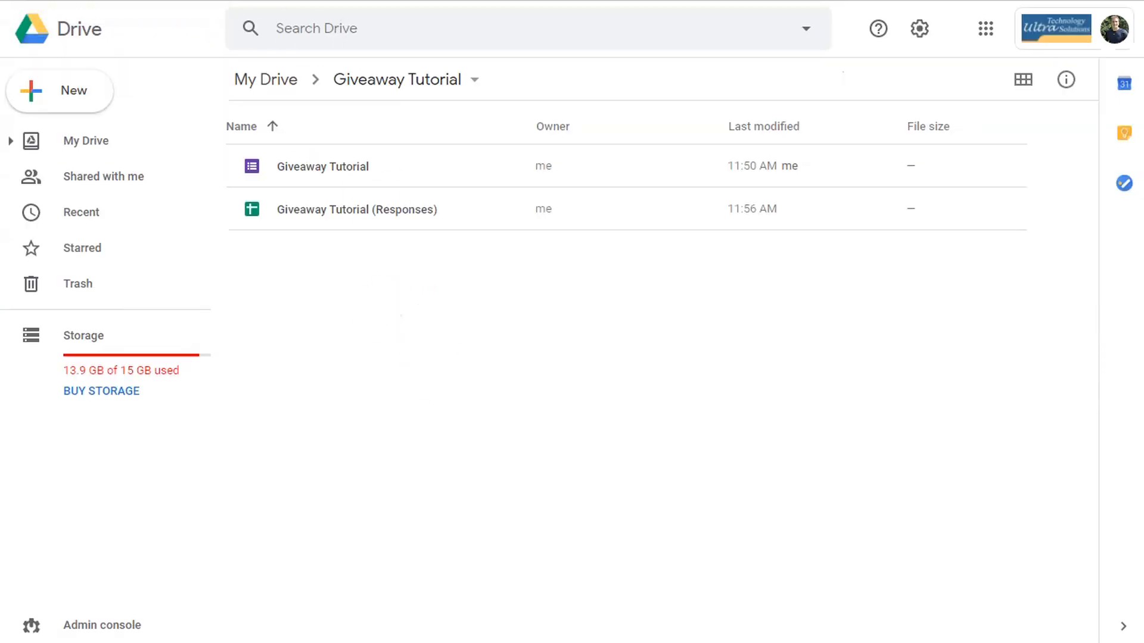
click(239, 0)
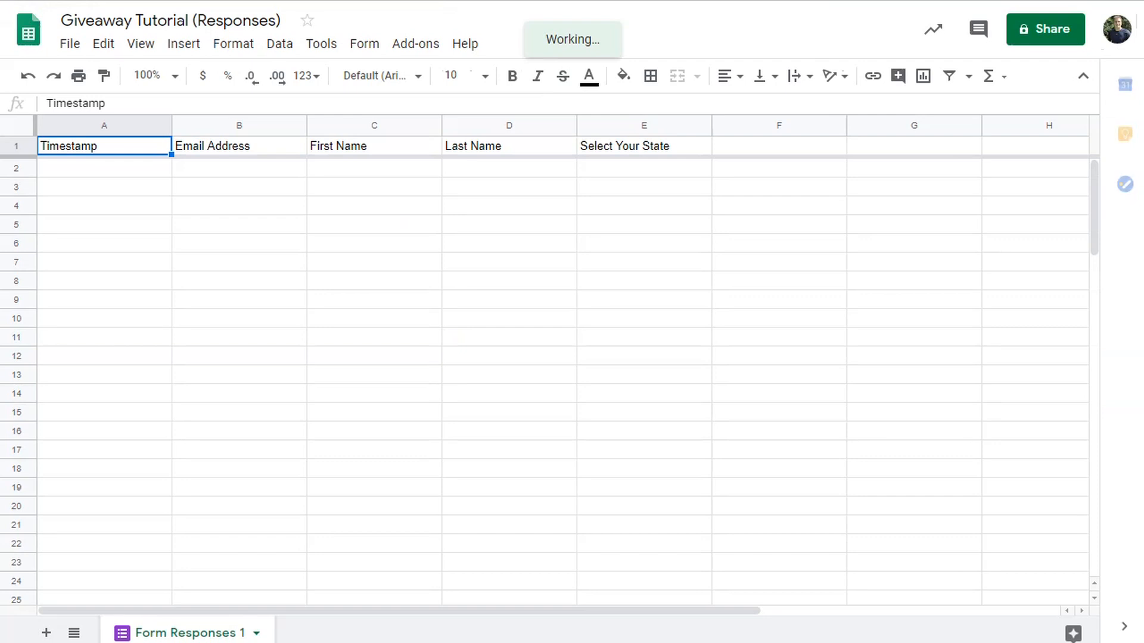
click(537, 0)
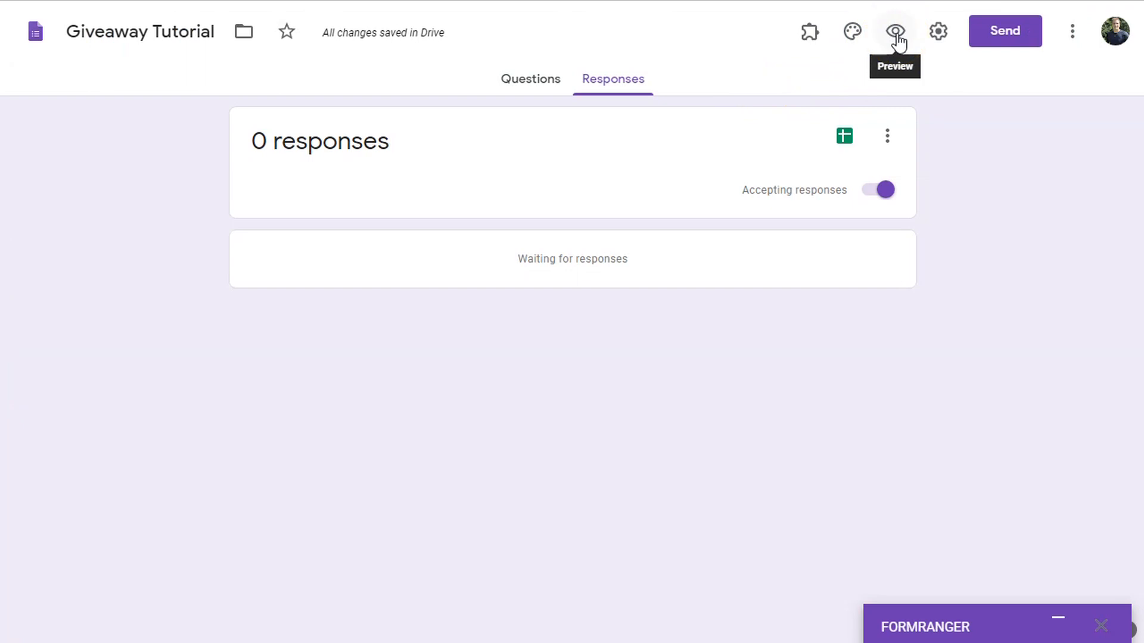
- Turn off Limit to 1 response in the form settings and save
click(937, 35)
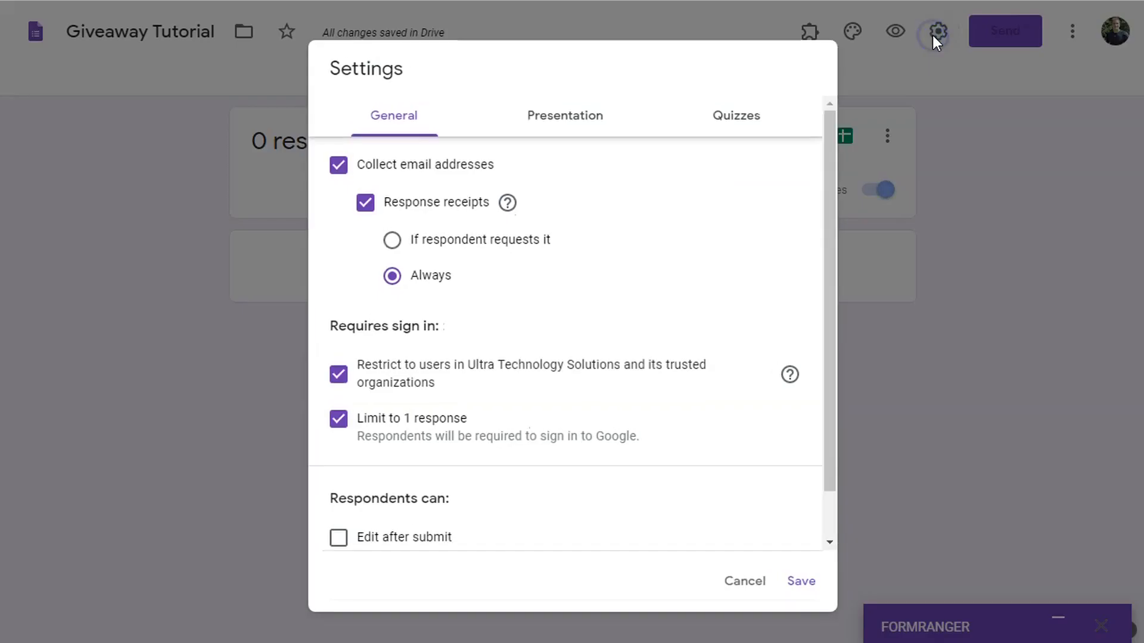
click(337, 422)
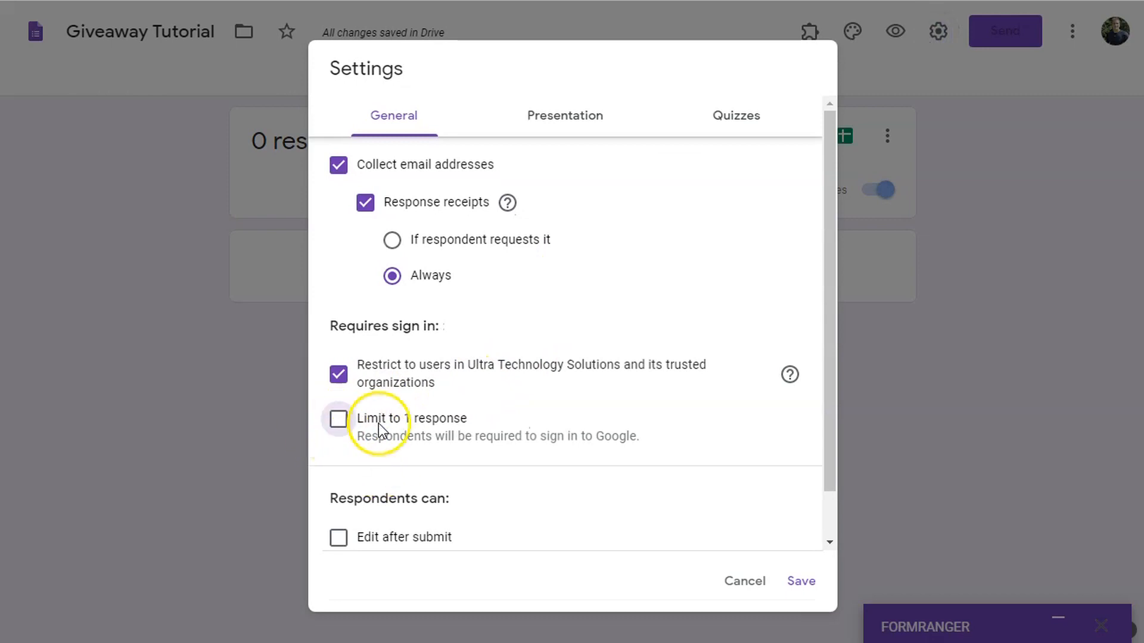
click(803, 582)
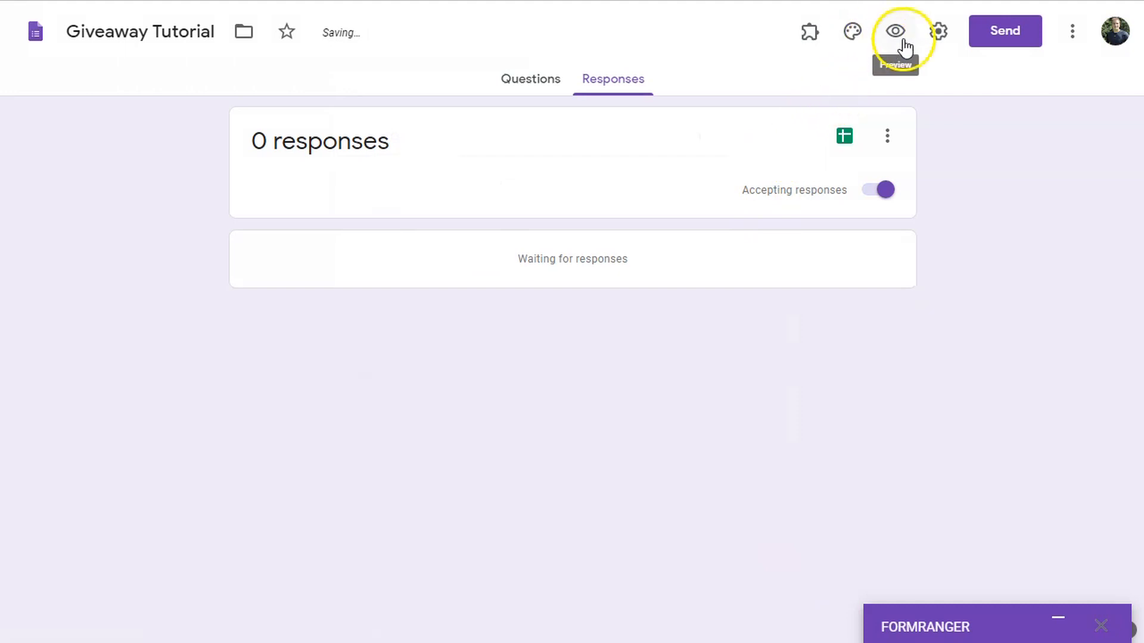
- Copy the form's shareable link, open it in a new browser tab, and bring up theme options
click(1006, 31)
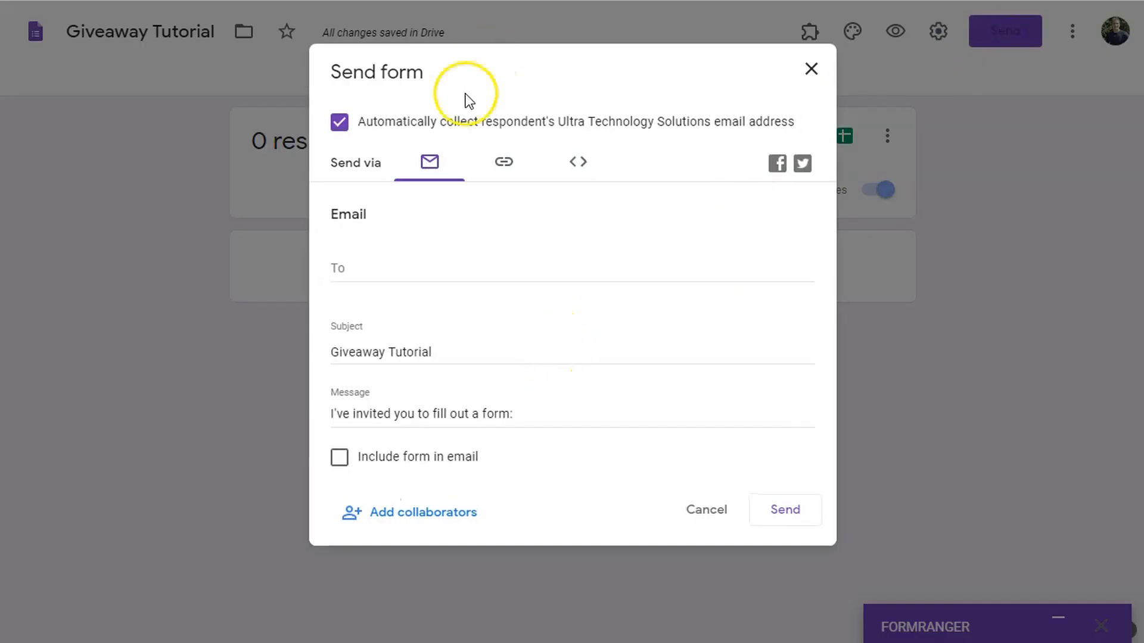
click(504, 162)
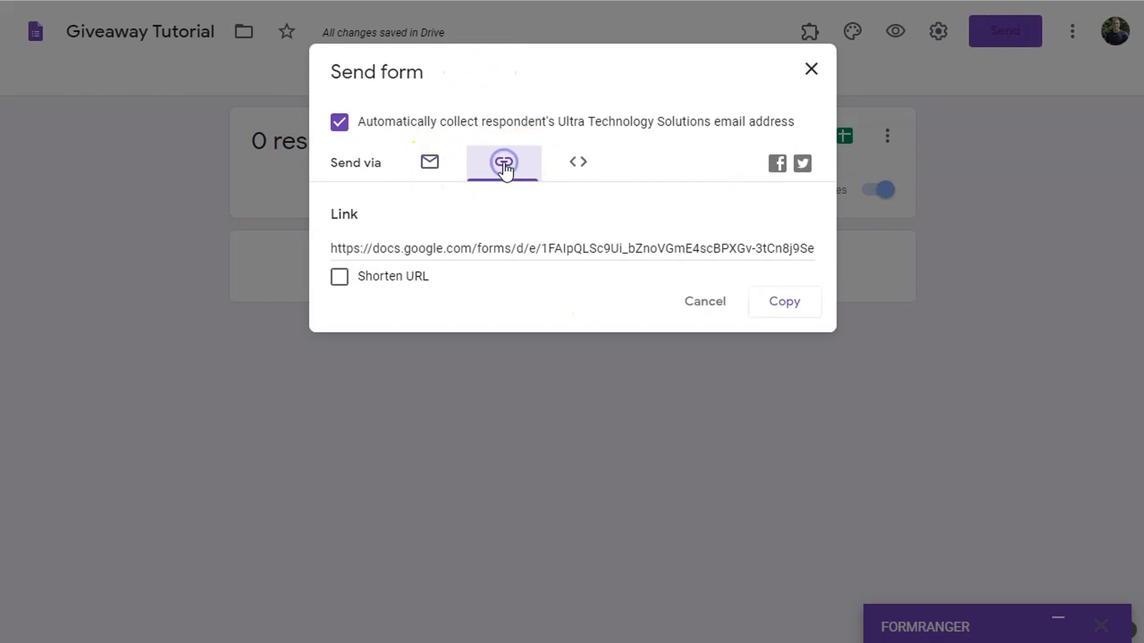
click(426, 247)
right_click(427, 248)
click(467, 261)
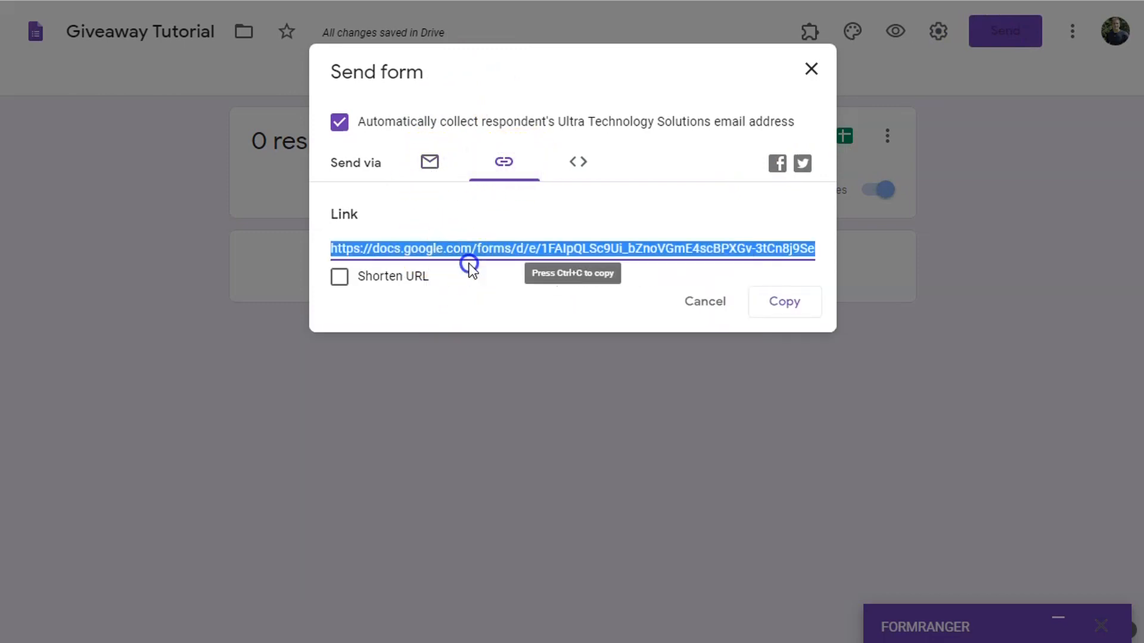
key(ctrl+t)
right_click(395, 0)
click(452, 101)
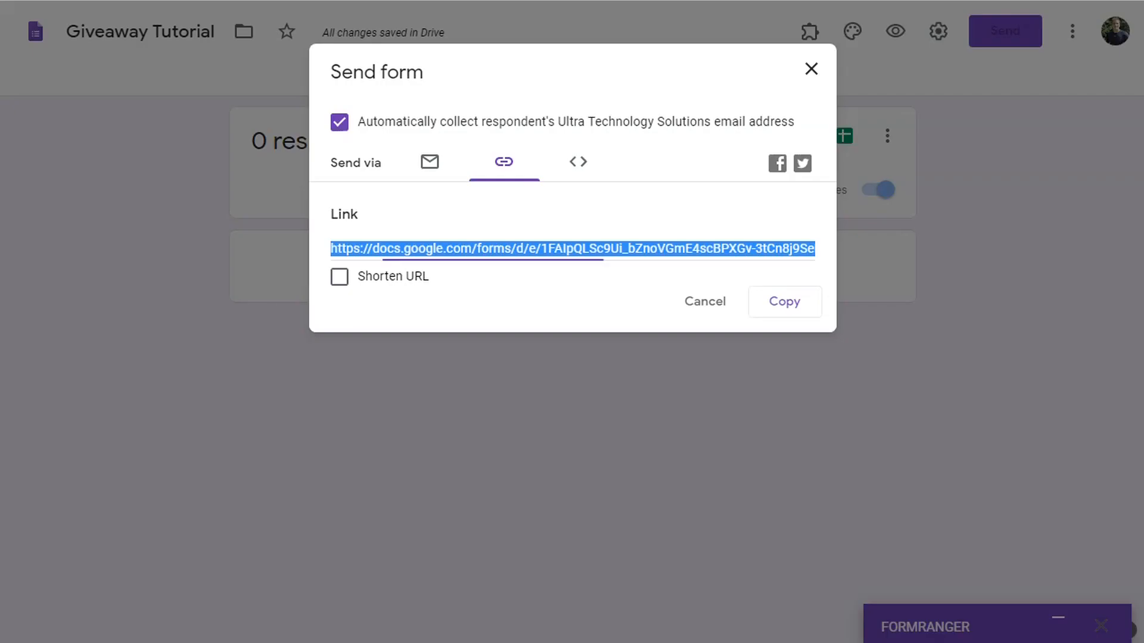
click(811, 72)
click(853, 31)
- Try the dark blue and red swatches, then set the form's theme colour to teal
click(978, 311)
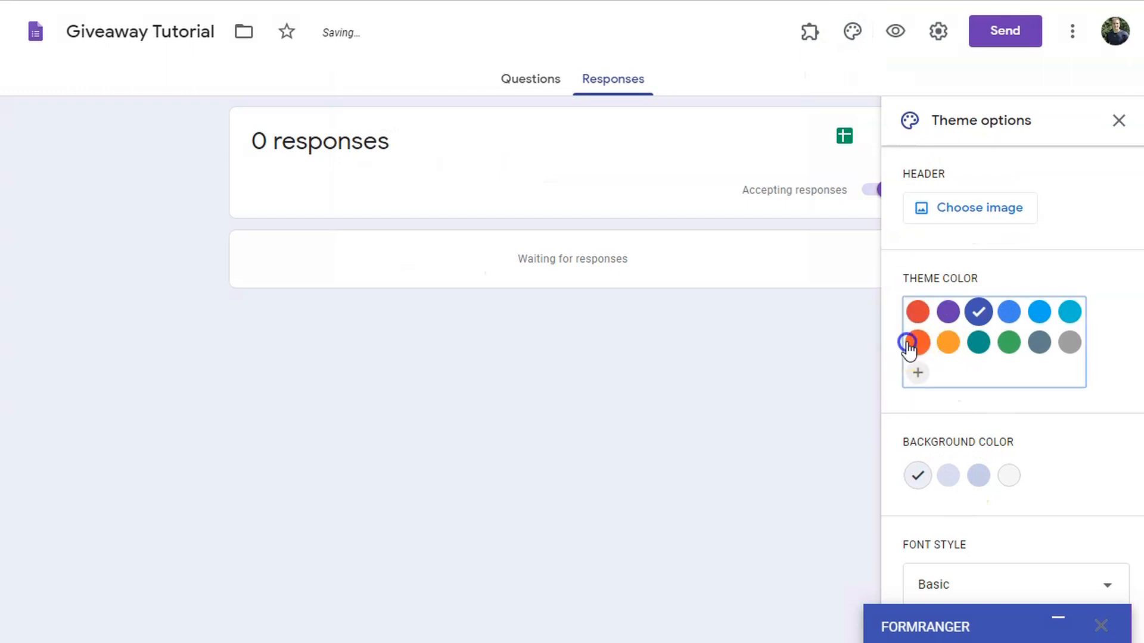
click(919, 313)
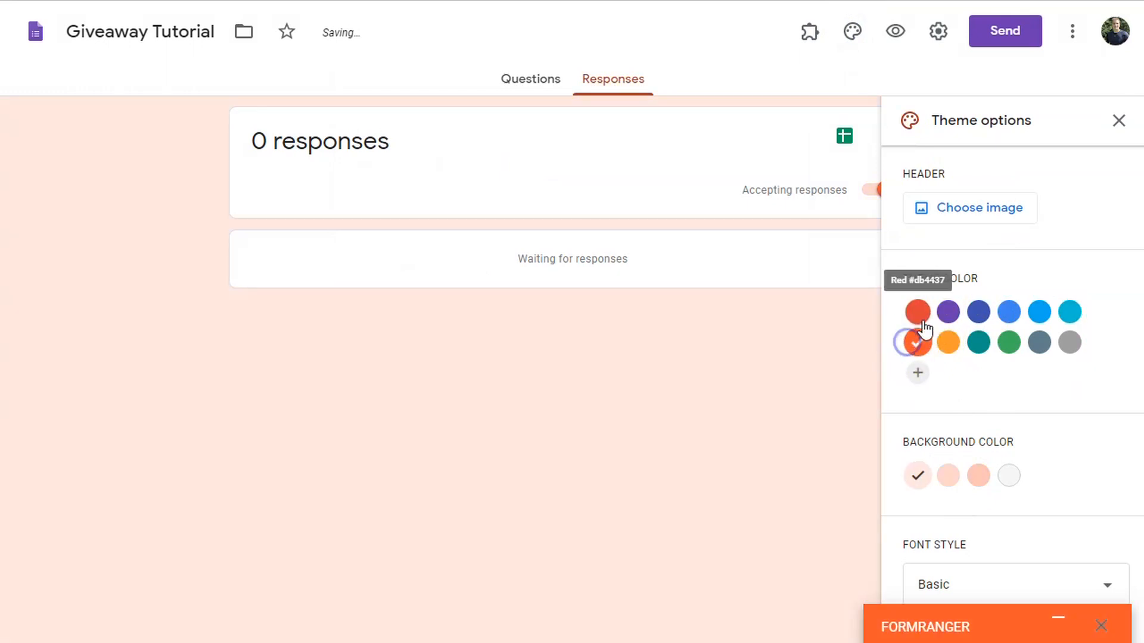
click(976, 344)
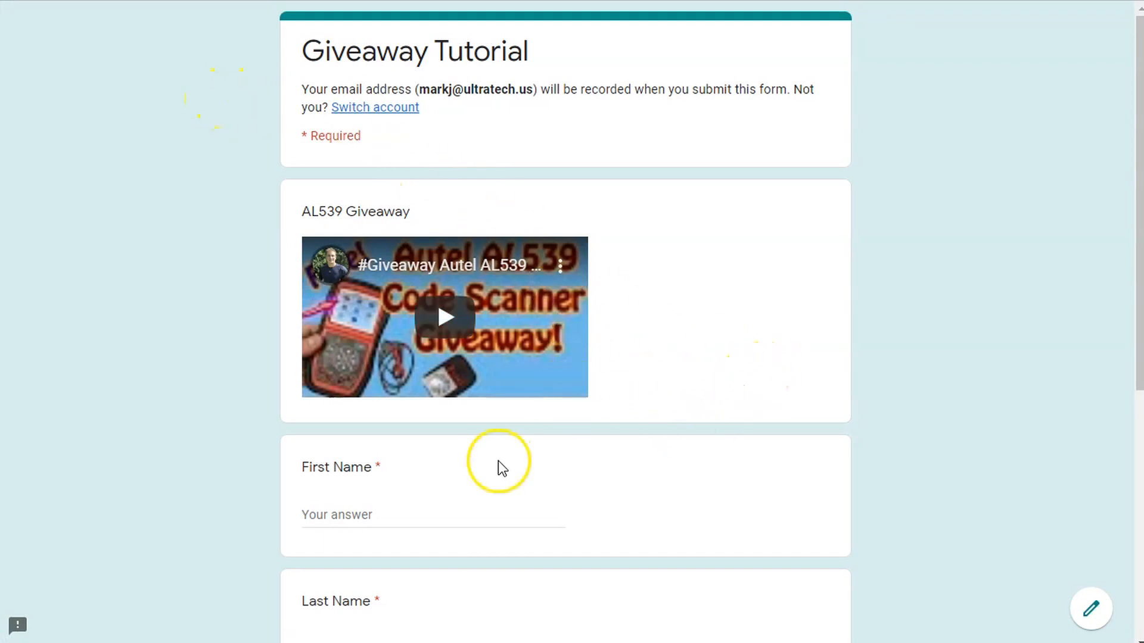
- Submit a test response with a first name, last name and Connecticut as the state
scroll(498, 467, down, 5)
click(364, 180)
text(Ma)
key(Tab)
text(J)
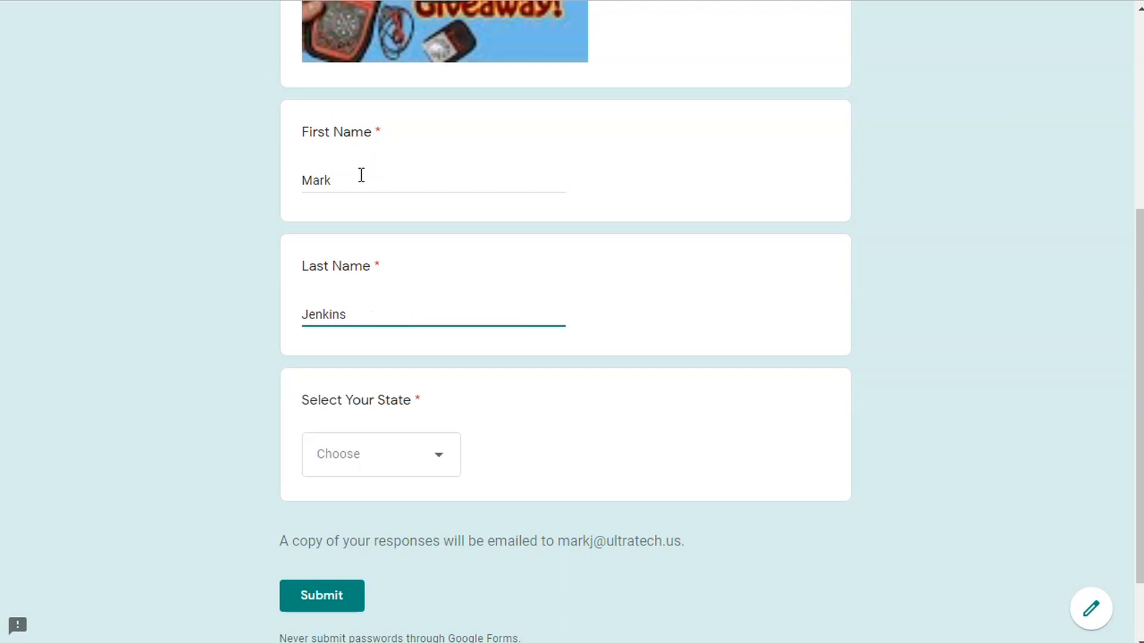
click(429, 458)
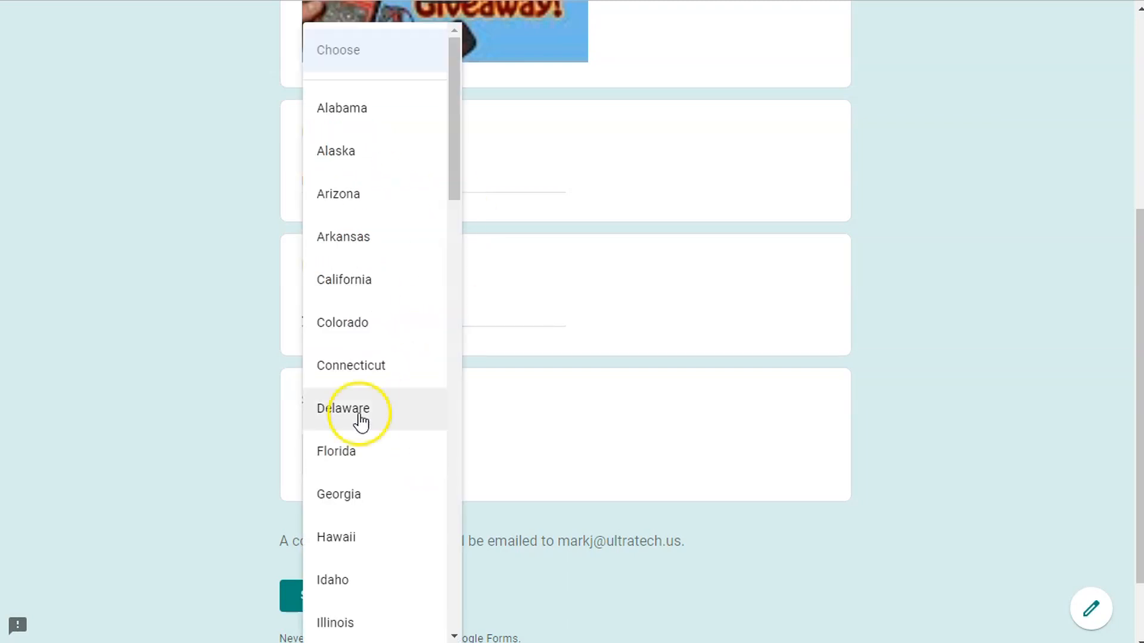
click(361, 379)
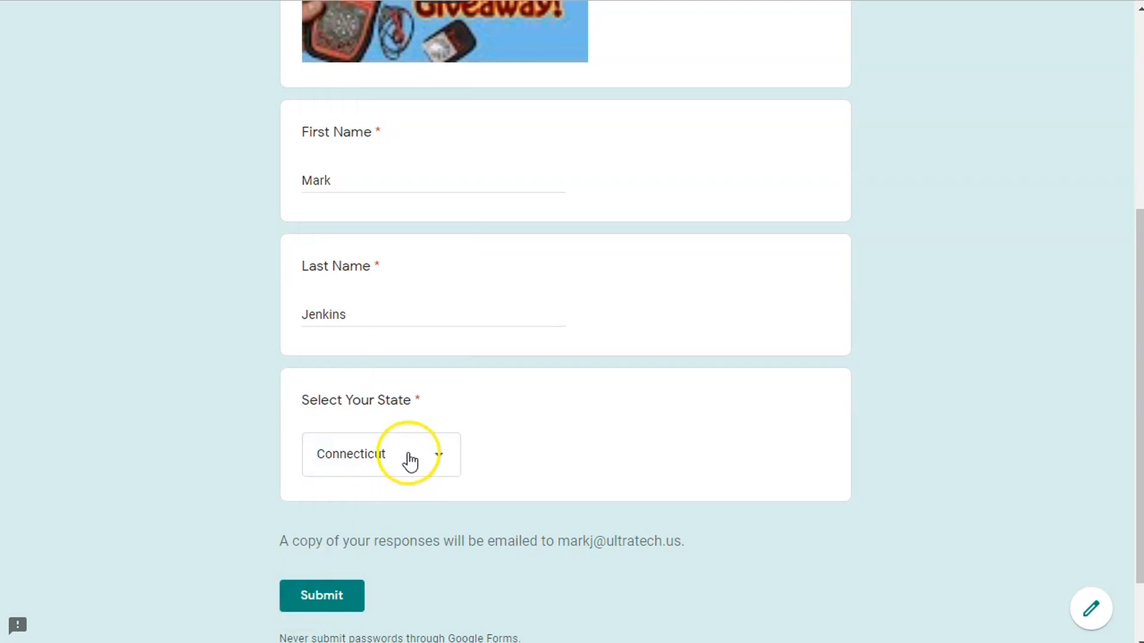
click(325, 590)
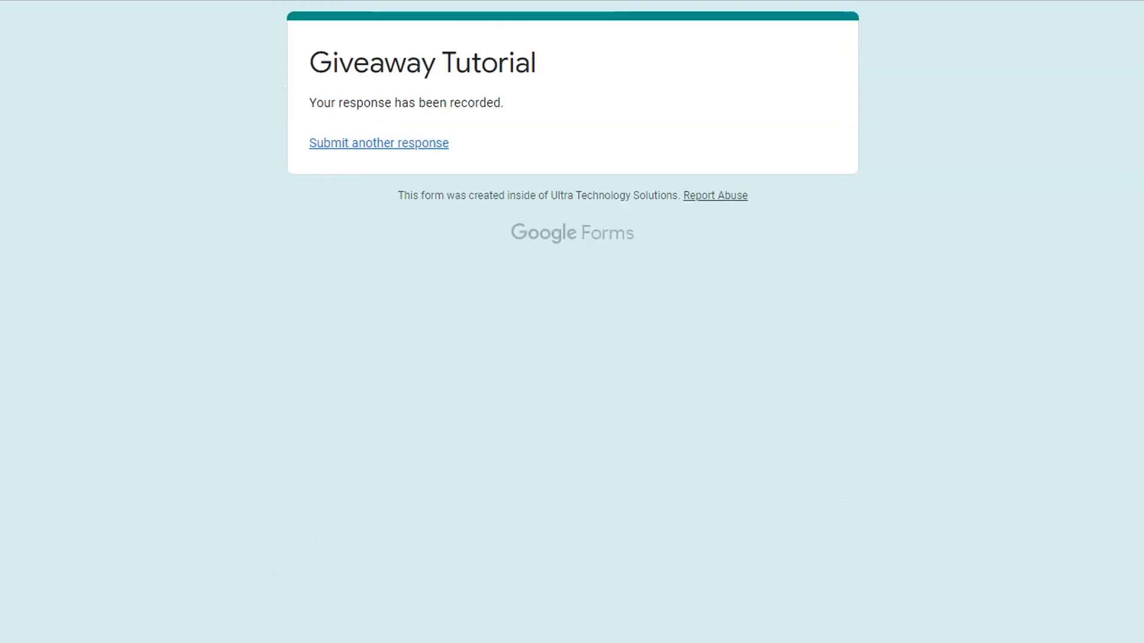
- Reload the blank form and start entering the next test entrant's first name
text(https://docs.google.com/forms/d/e/1FAIpQLSc9Ui_bZnoVQmE4scBPXGv-3tCn6J9SeF-NAaN6aQomYVXpUg/viewform?usp=sf_link)
key(Return)
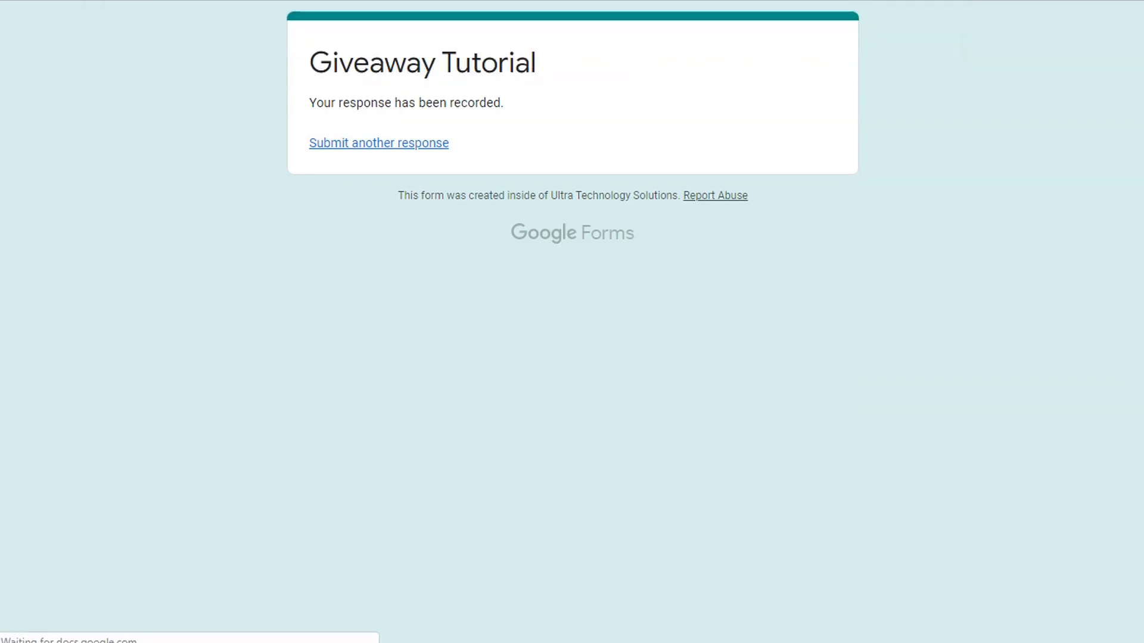
scroll(369, 417, down, 4)
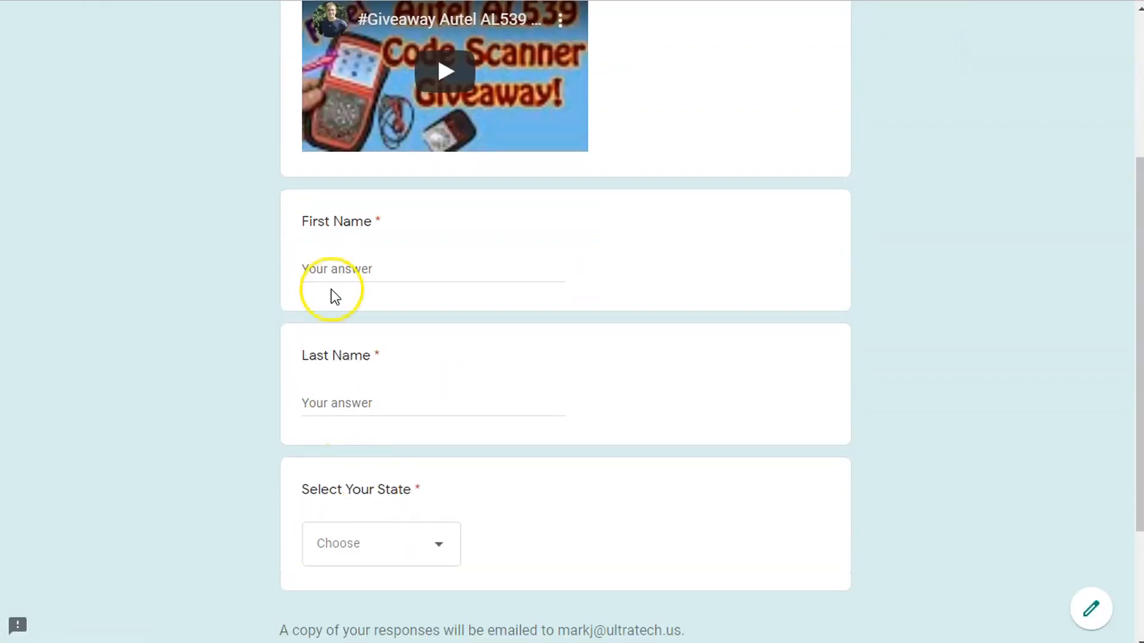
click(330, 269)
text(Geor)
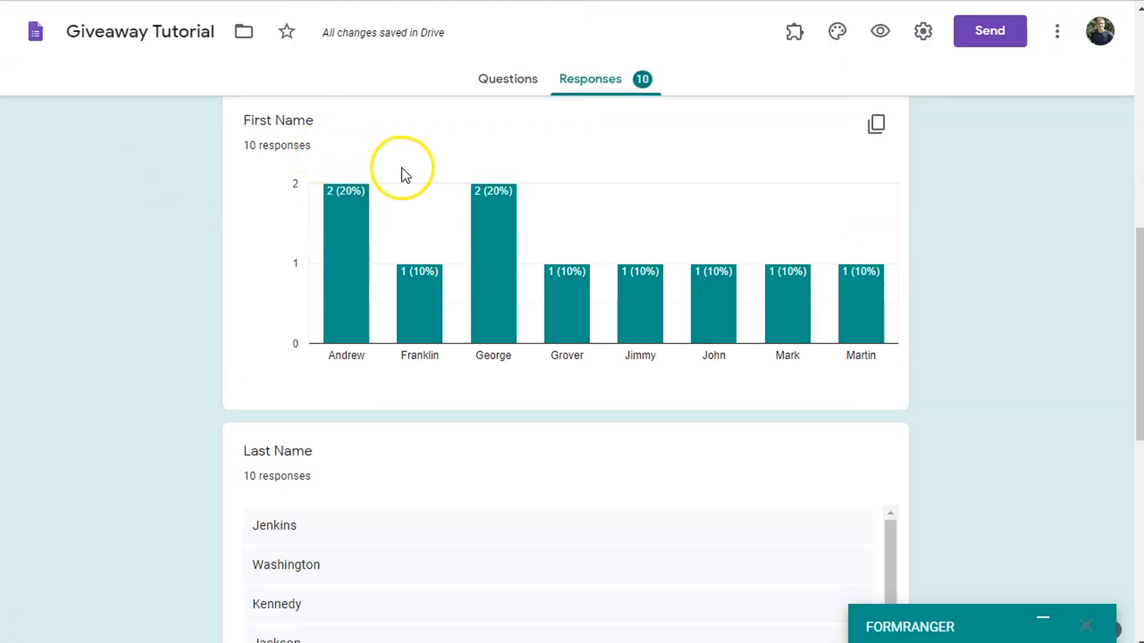
- Scroll through the 10 response summaries, then switch to the Giveaway Tutorial (Responses) spreadsheet
drag(1136, 289, 1117, 346)
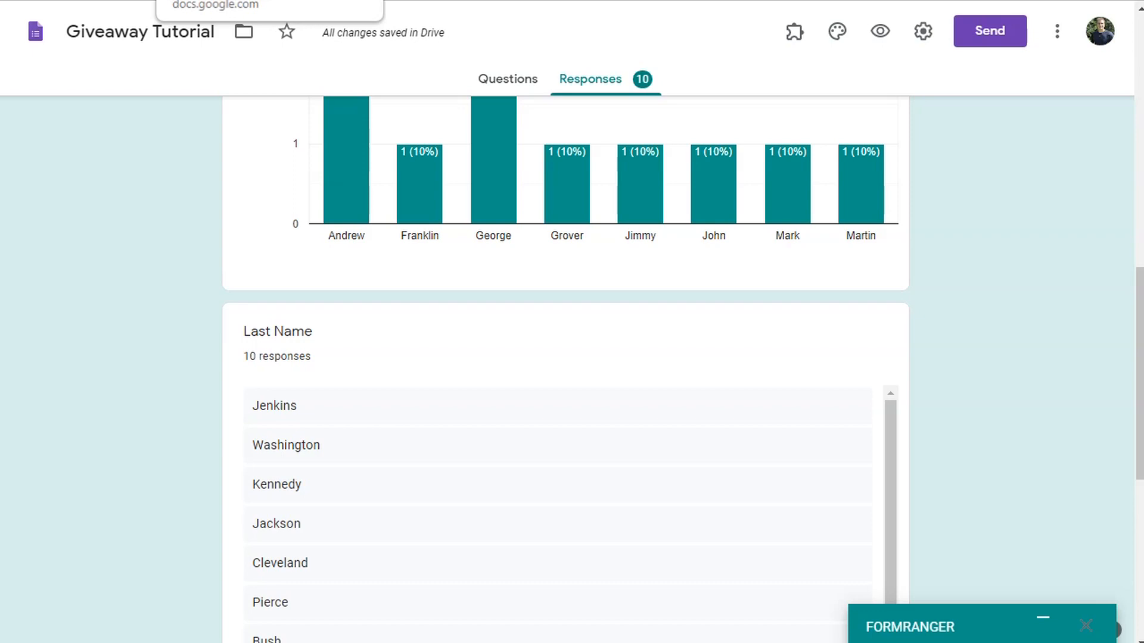
click(206, 1)
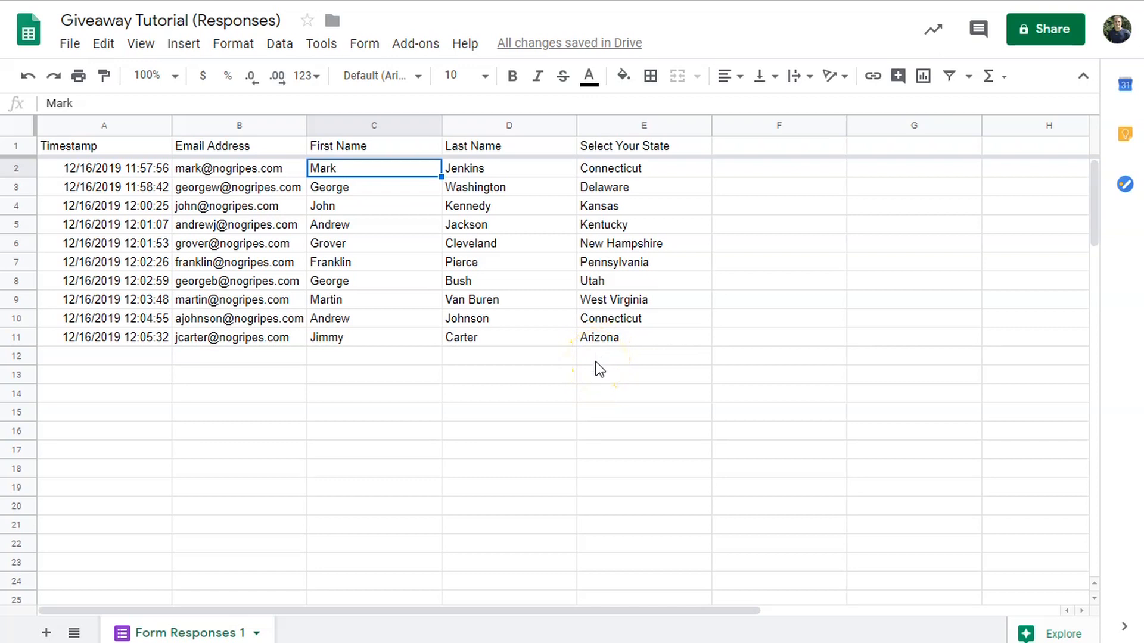
- Clear the names and states in rows 3–11, then add a new sheet named Winner
drag(647, 336, 327, 187)
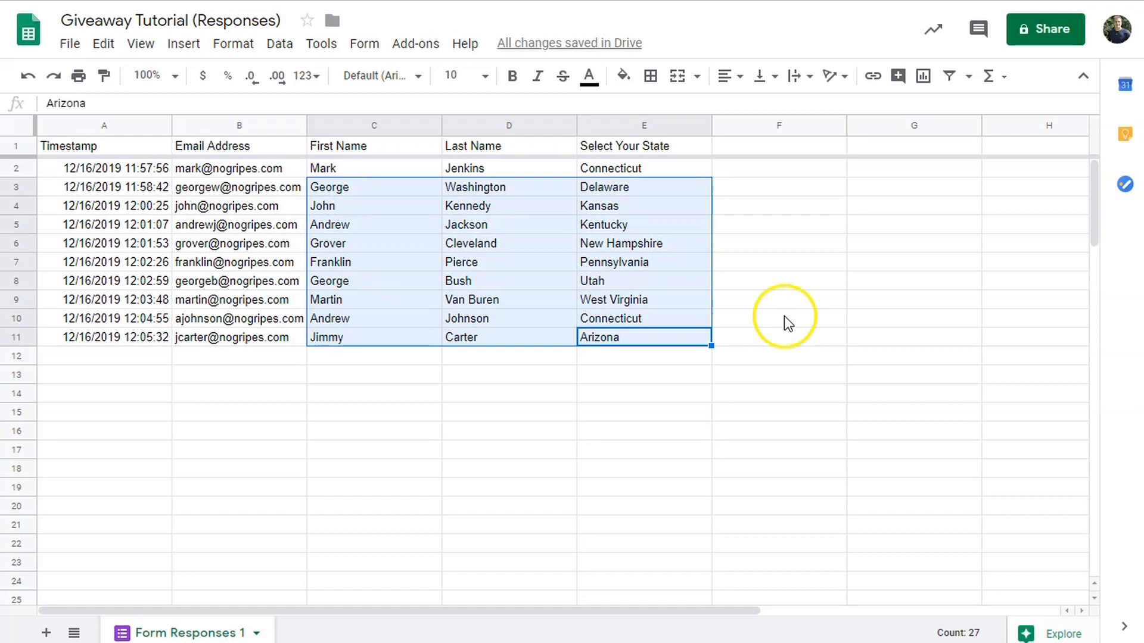
click(481, 395)
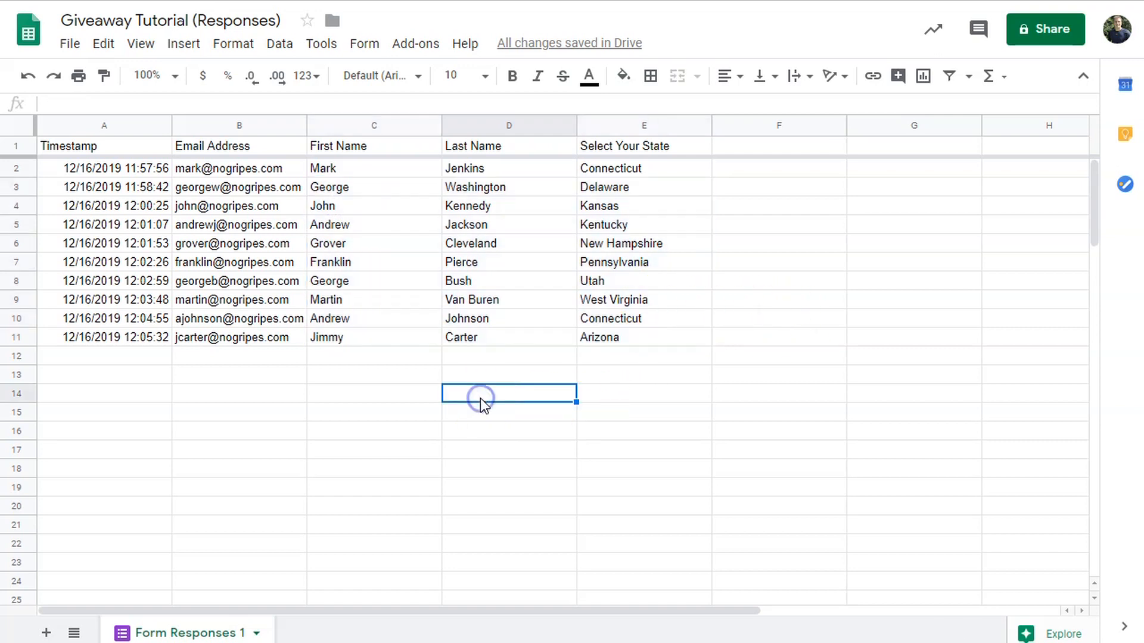
click(44, 632)
click(344, 633)
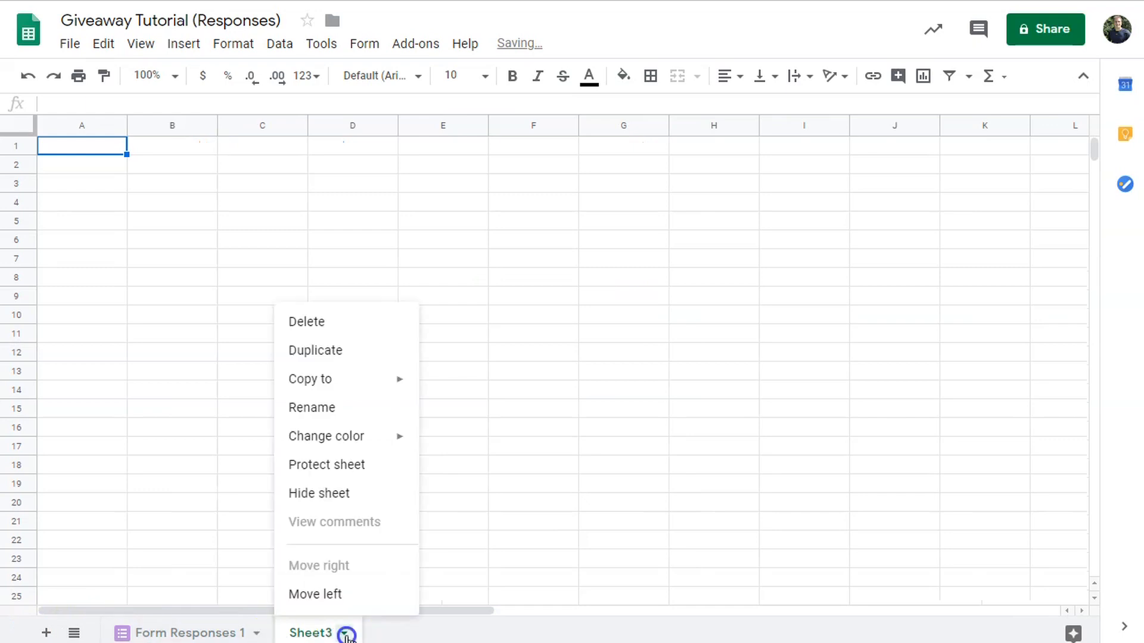
click(348, 415)
text(Winner)
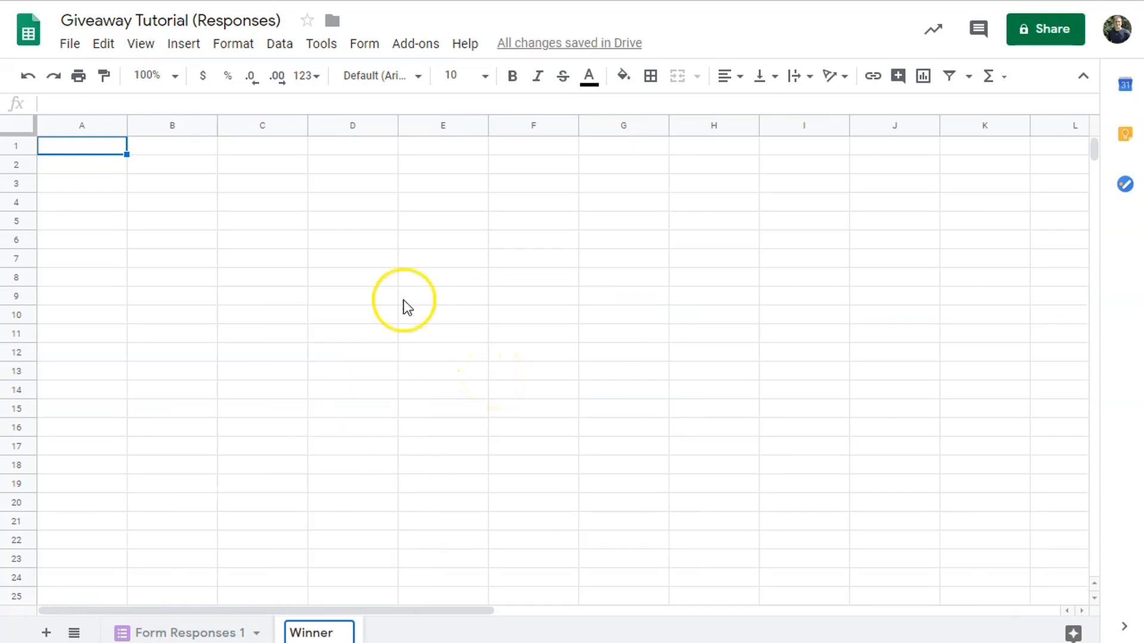
click(381, 636)
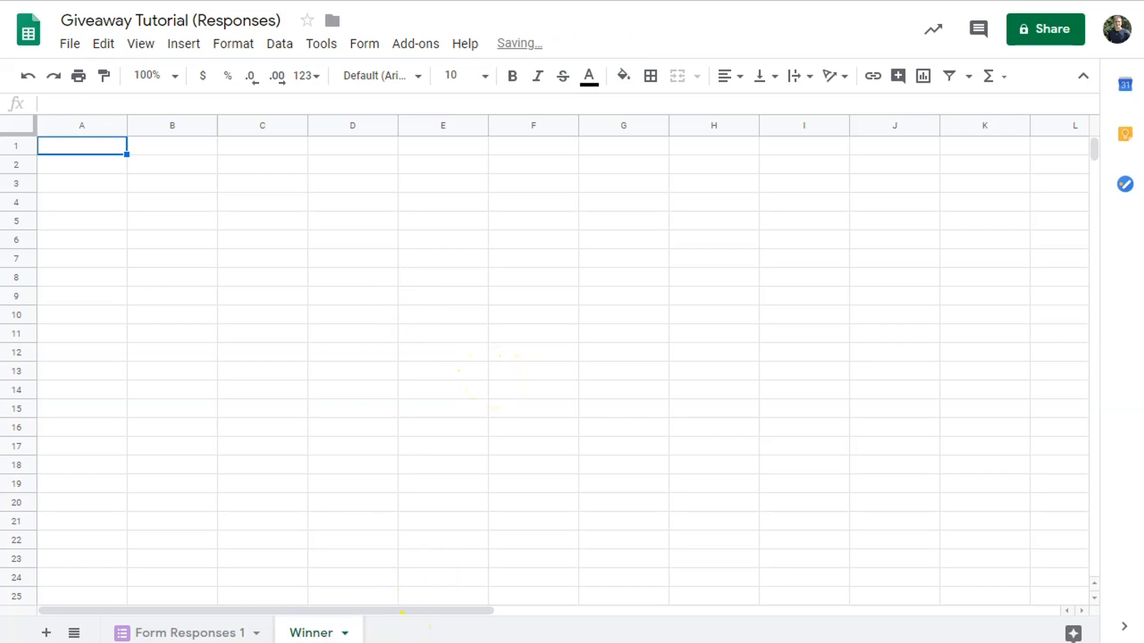
- On the Winner sheet, widen column D and narrow column C
click(370, 205)
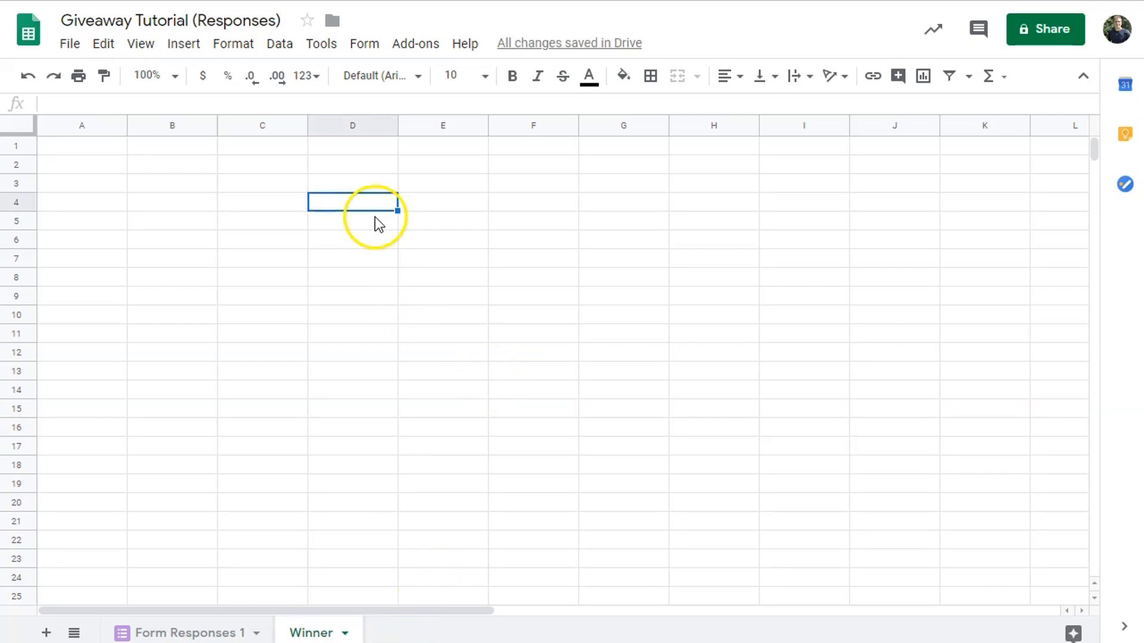
drag(397, 124, 479, 125)
drag(305, 126, 251, 124)
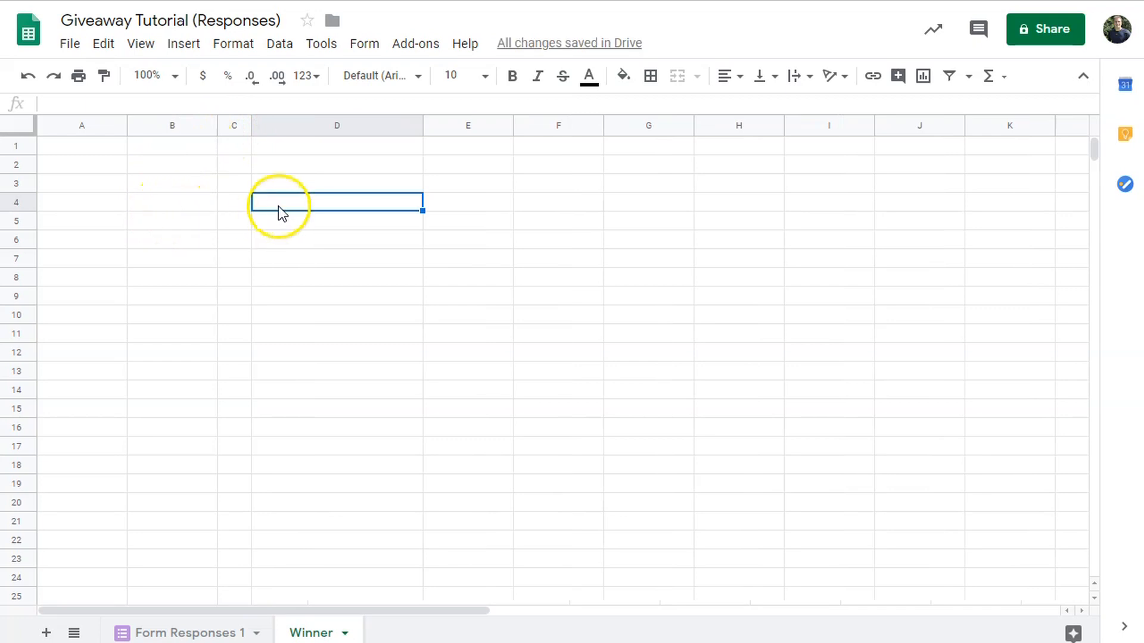
drag(250, 127, 241, 128)
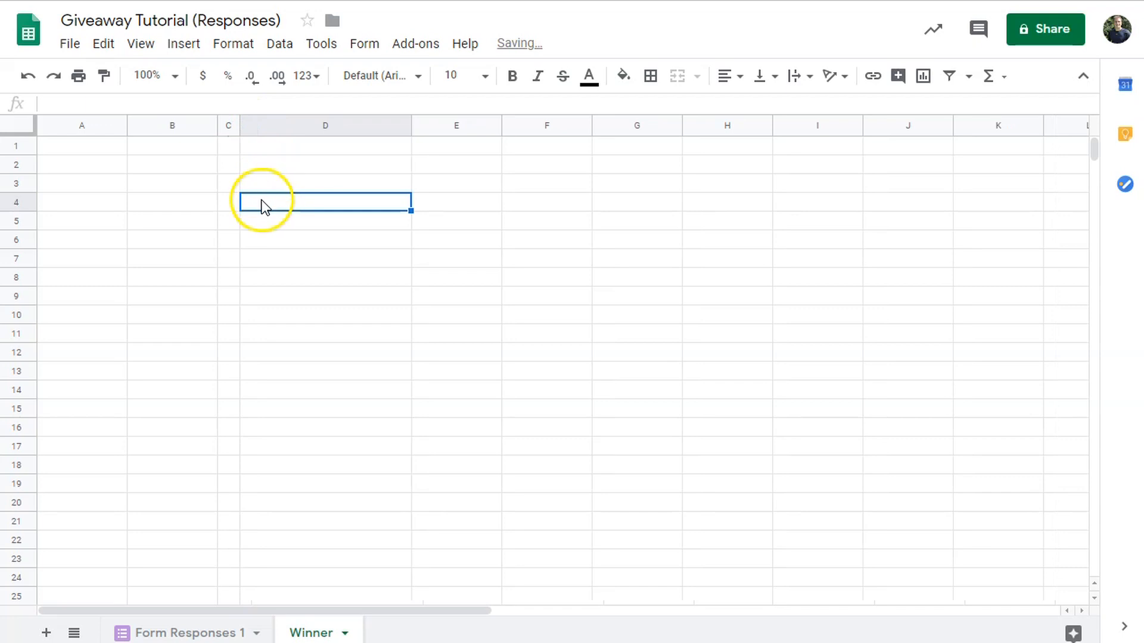
- Enter the IF/IFERROR/INDEX/RANDBETWEEN winner formula in D4, checking its 'Form Responses 1'!B2:B references
click(243, 103)
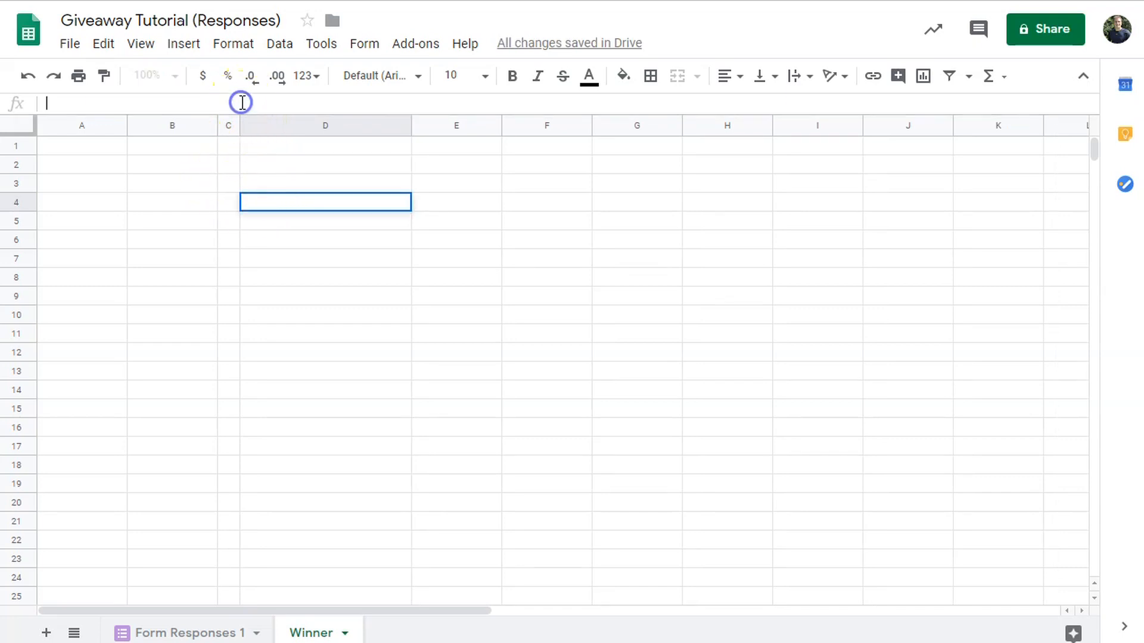
text(=if(B4="The Winner Is -",iferror(index('Form Responses 1'!B2:B,randbetween(1,counta('Form Responses 1'!B2:B))),"No Name!"),""))
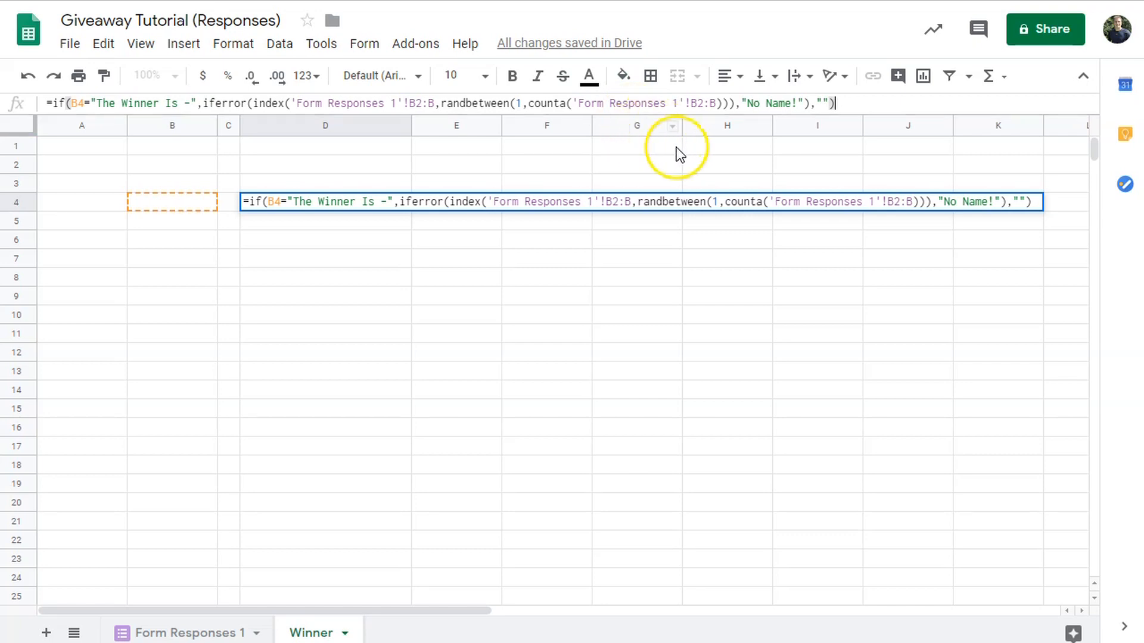
click(614, 109)
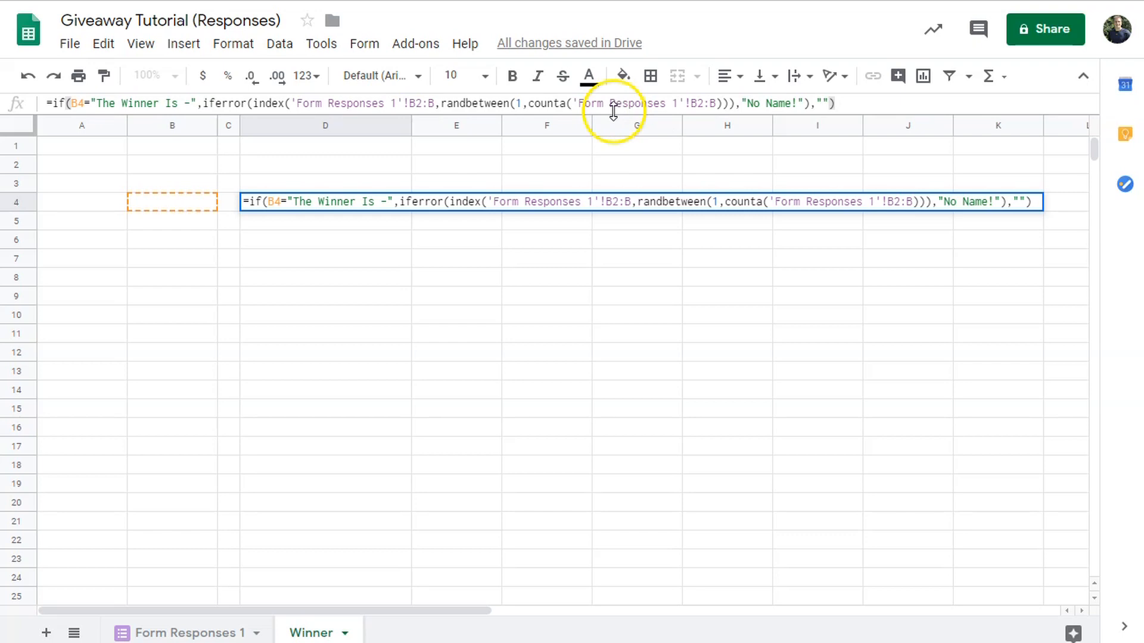
click(862, 99)
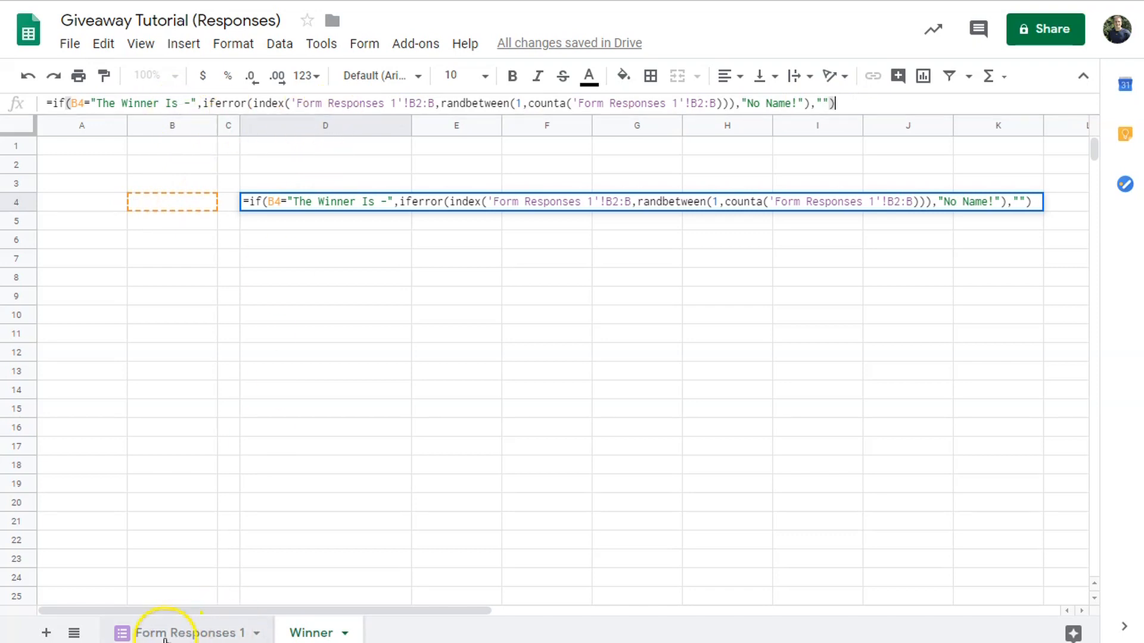
click(184, 636)
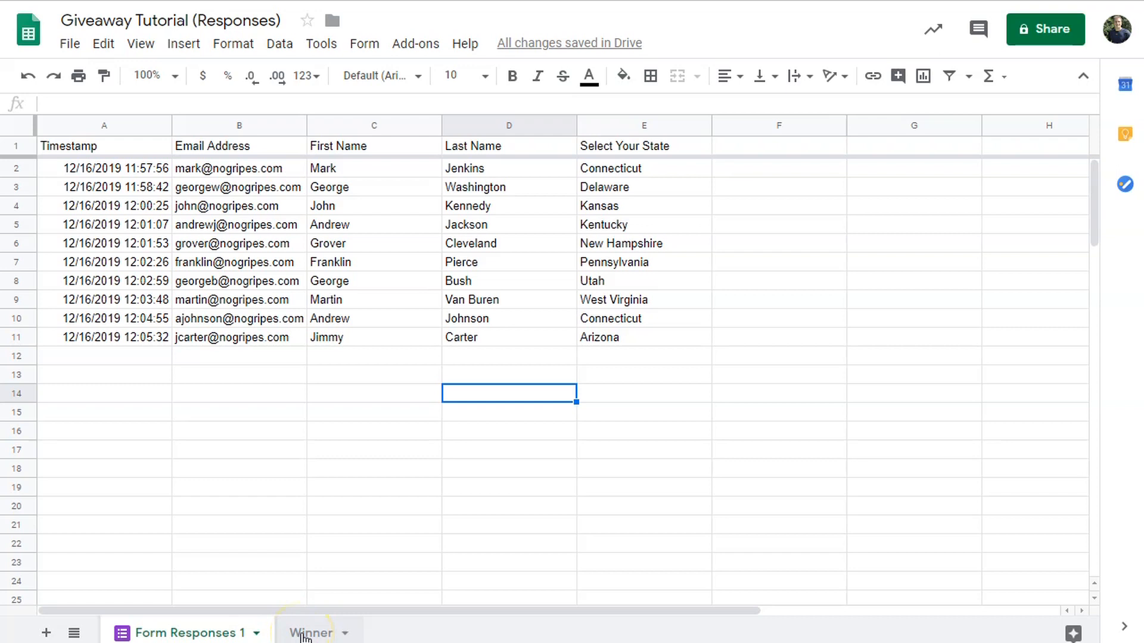
click(305, 635)
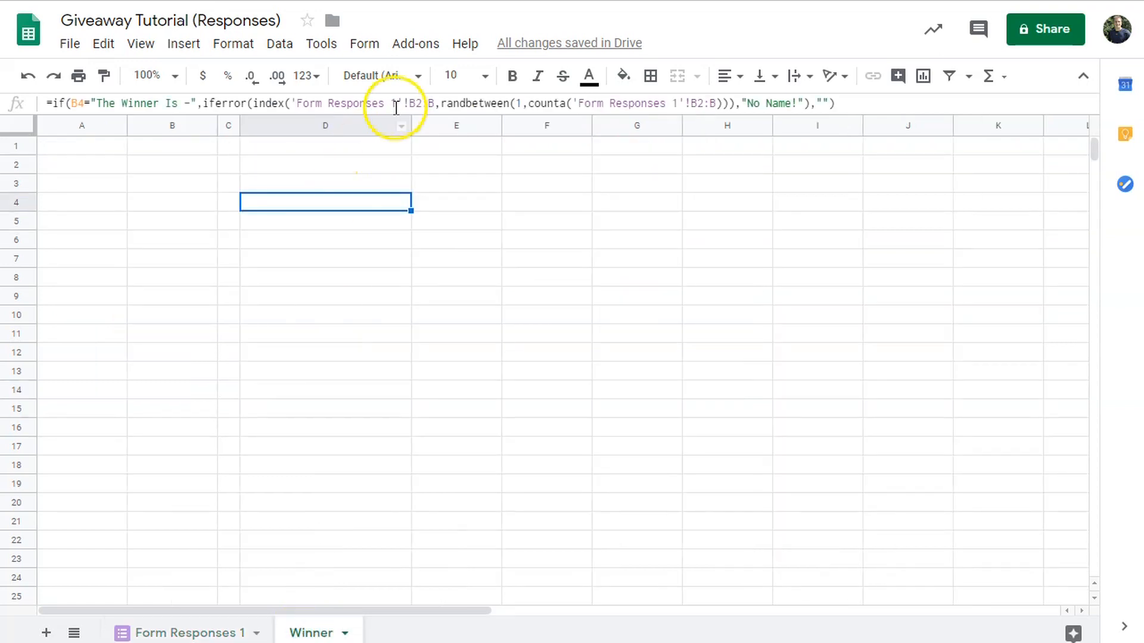
drag(296, 103, 385, 109)
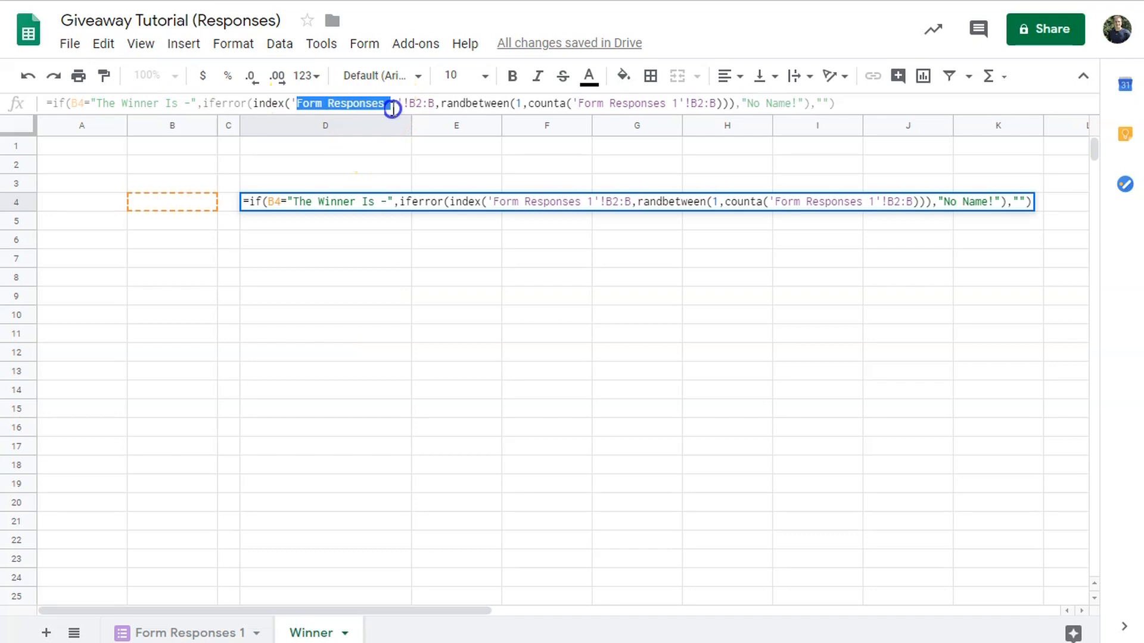
click(590, 103)
drag(590, 103, 661, 108)
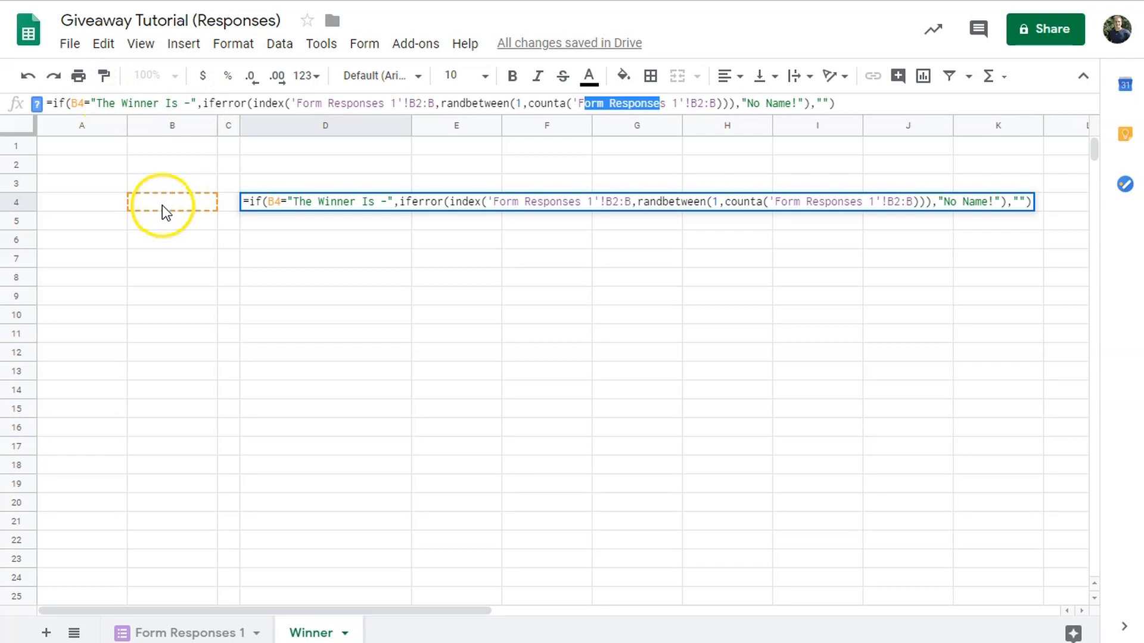
click(278, 241)
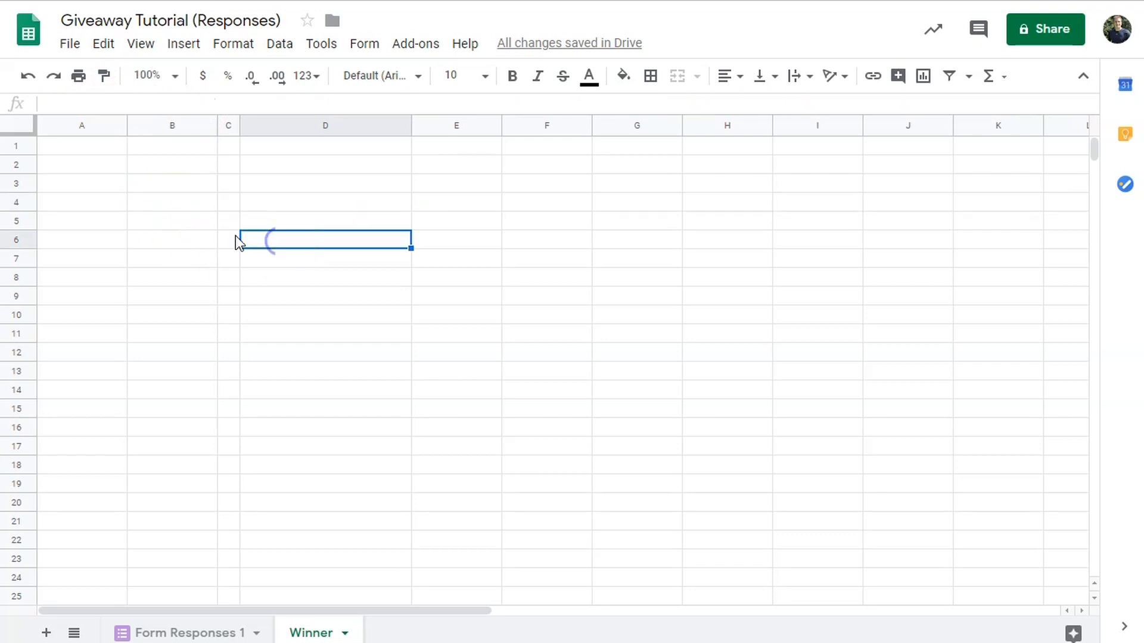
- Add a B4 list dropdown with Random Winner Selection and The Winner Is -, choosing Random Winner Selection
click(171, 204)
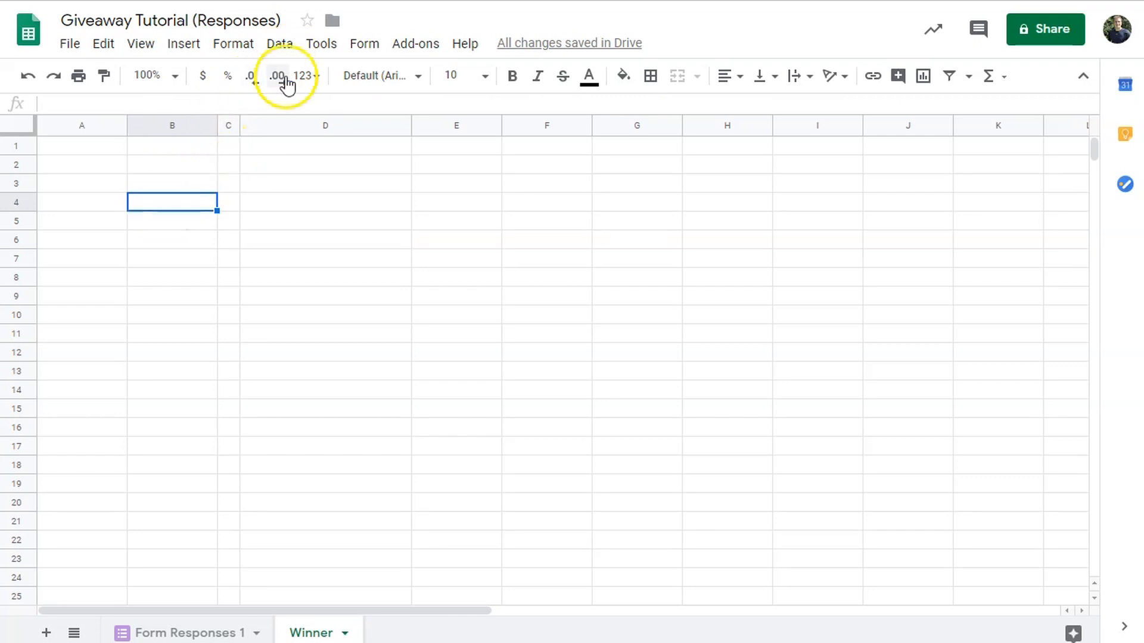
click(279, 44)
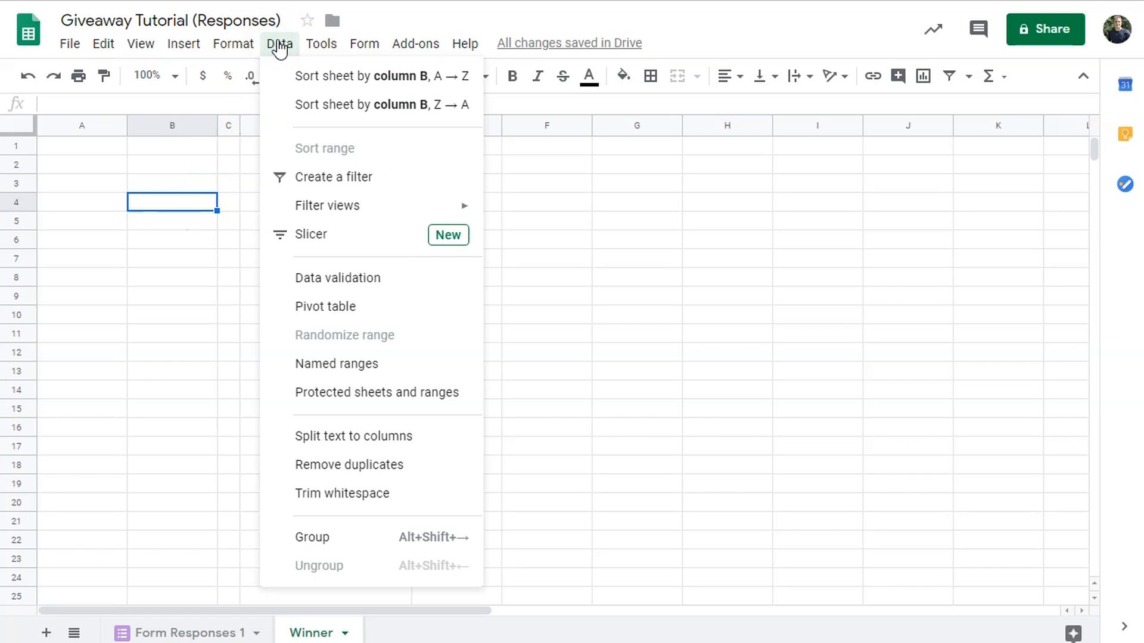
click(367, 279)
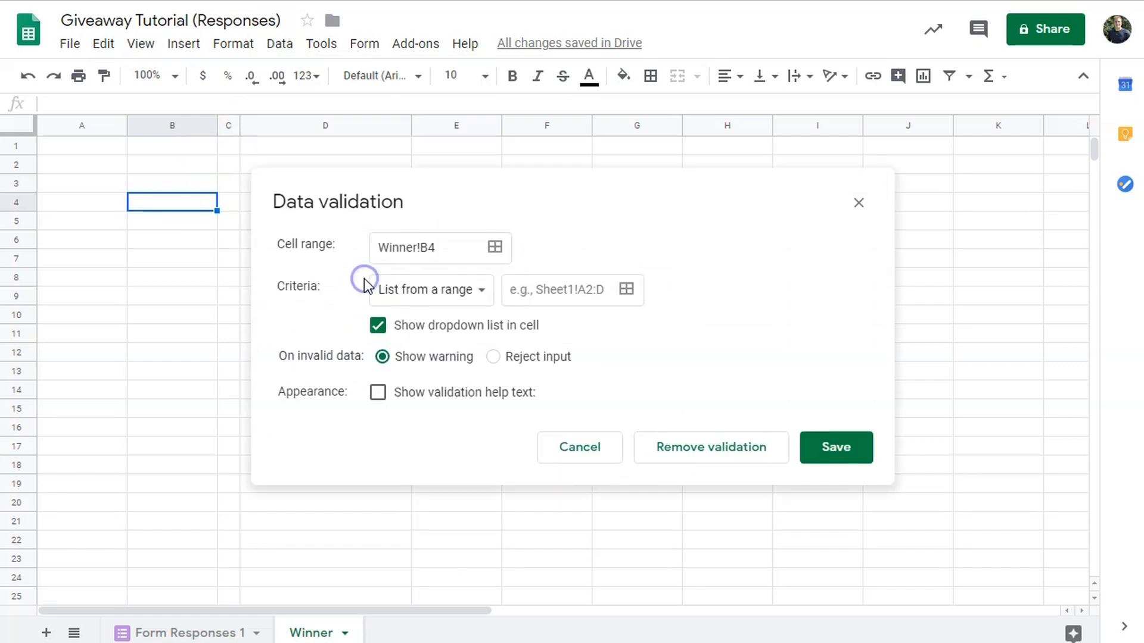
click(471, 298)
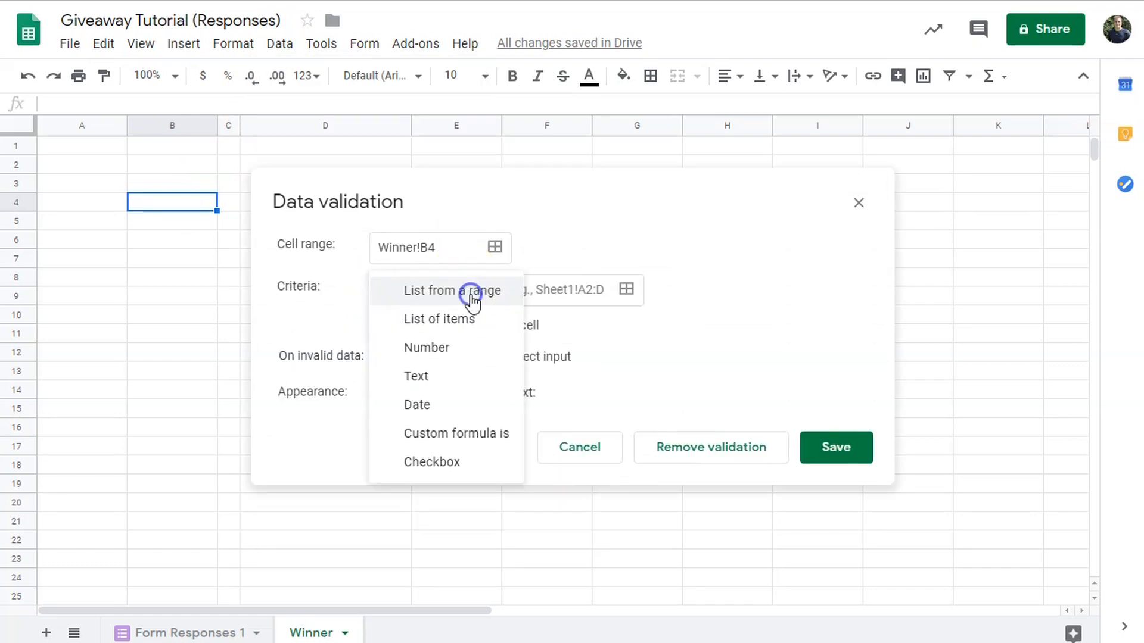
click(462, 332)
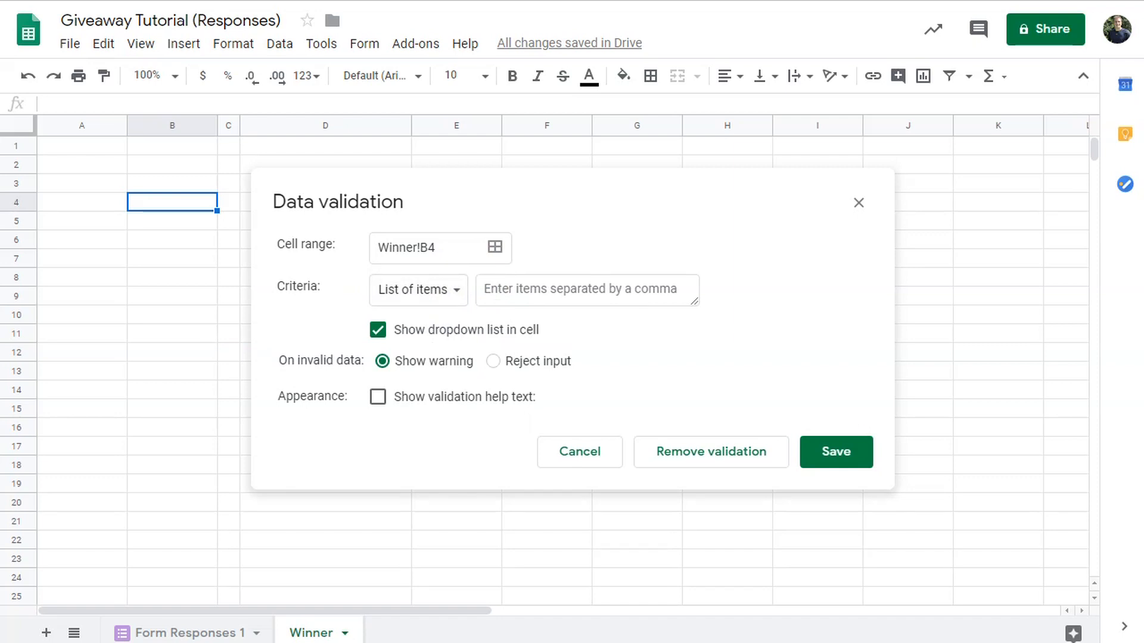
click(513, 292)
text(Random Winner Selection, The Winner Is -)
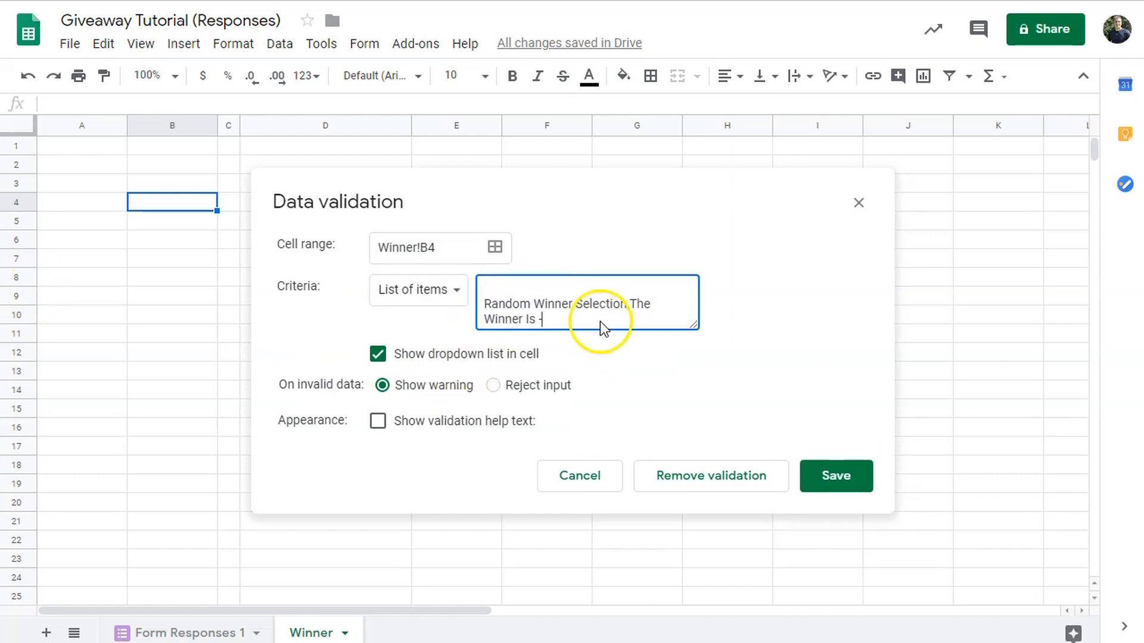
click(484, 303)
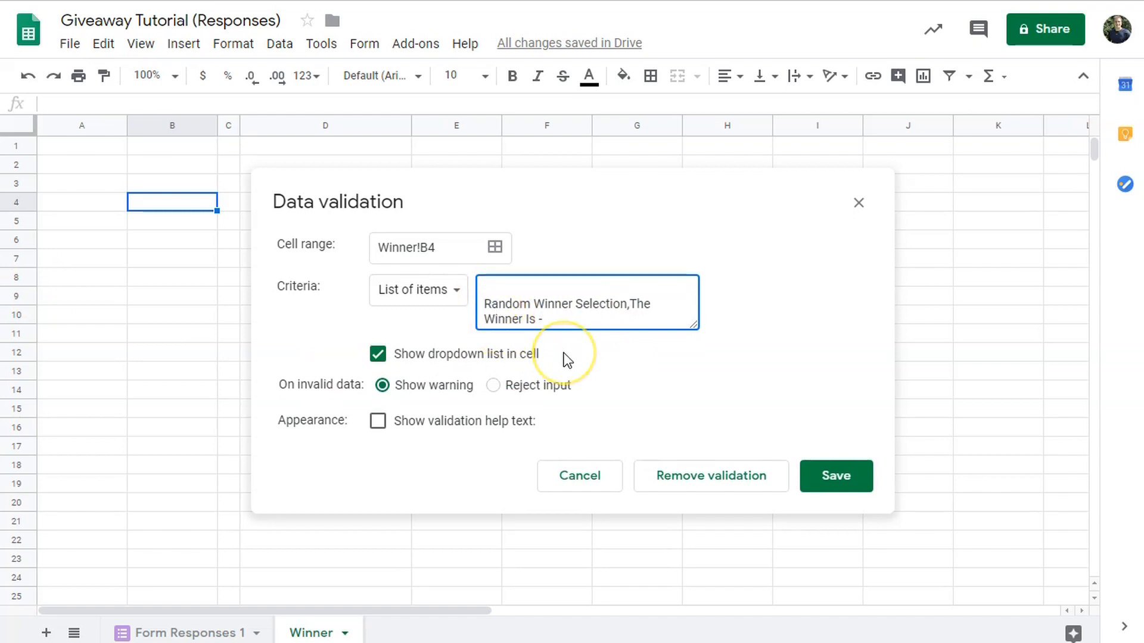
key(BackSpace)
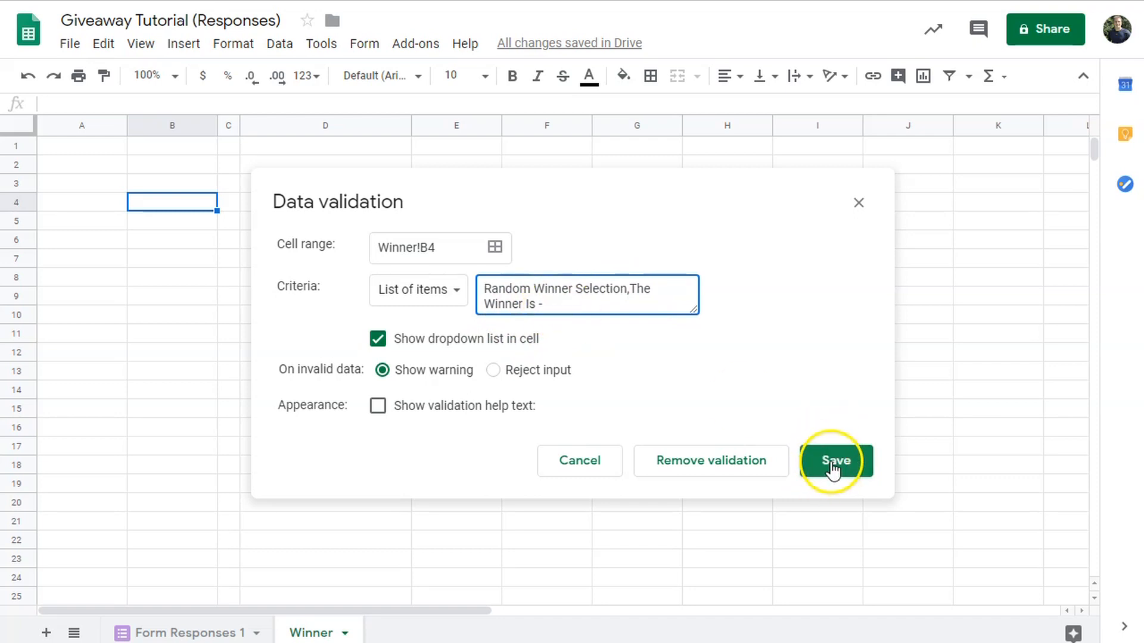
click(833, 470)
click(208, 202)
click(194, 225)
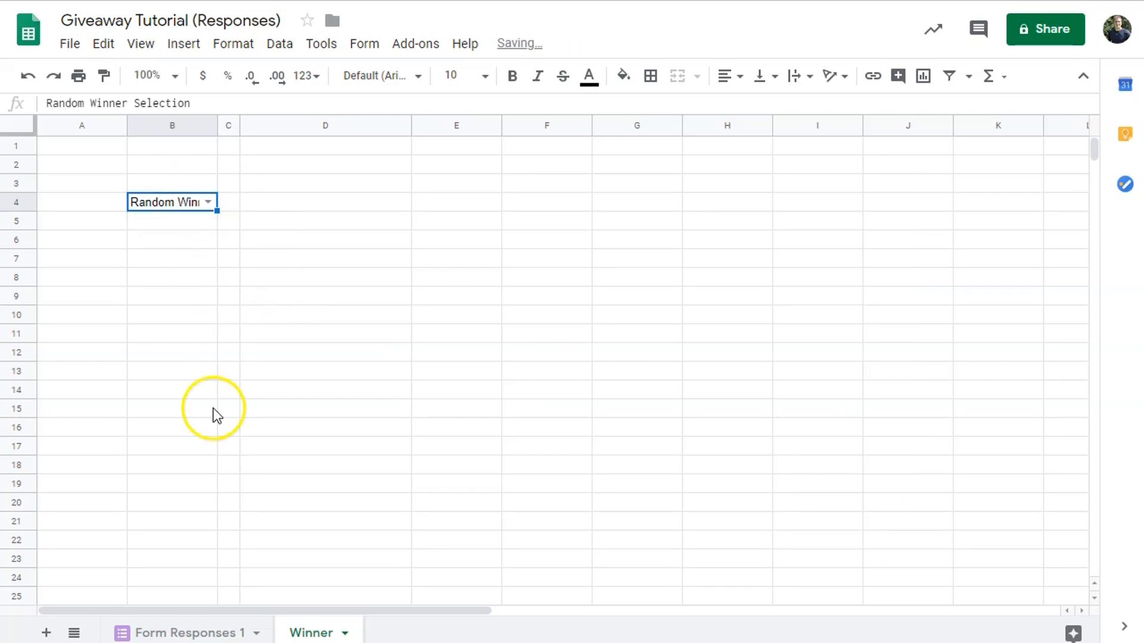
- Narrow column A and widen columns B and D
drag(127, 125, 97, 125)
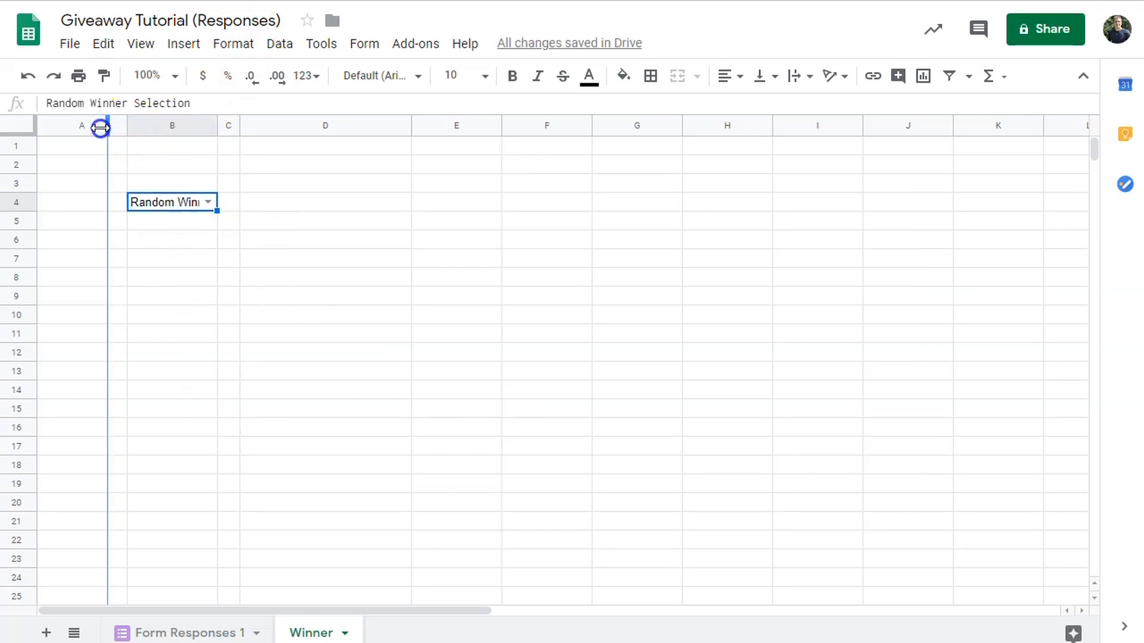
drag(187, 125, 265, 127)
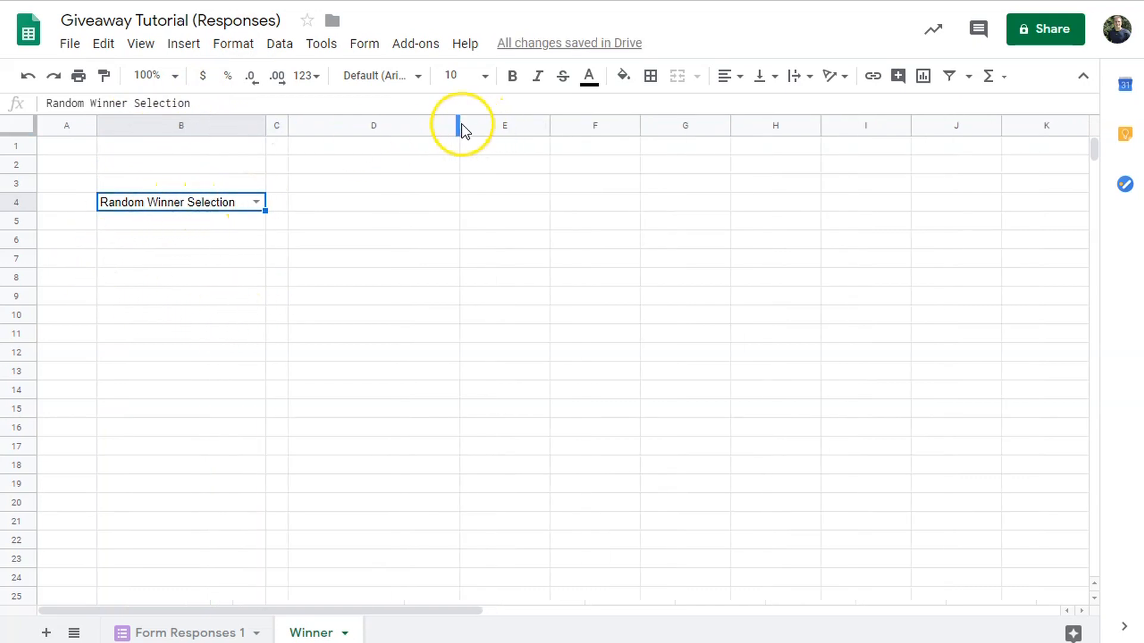
drag(458, 124, 517, 127)
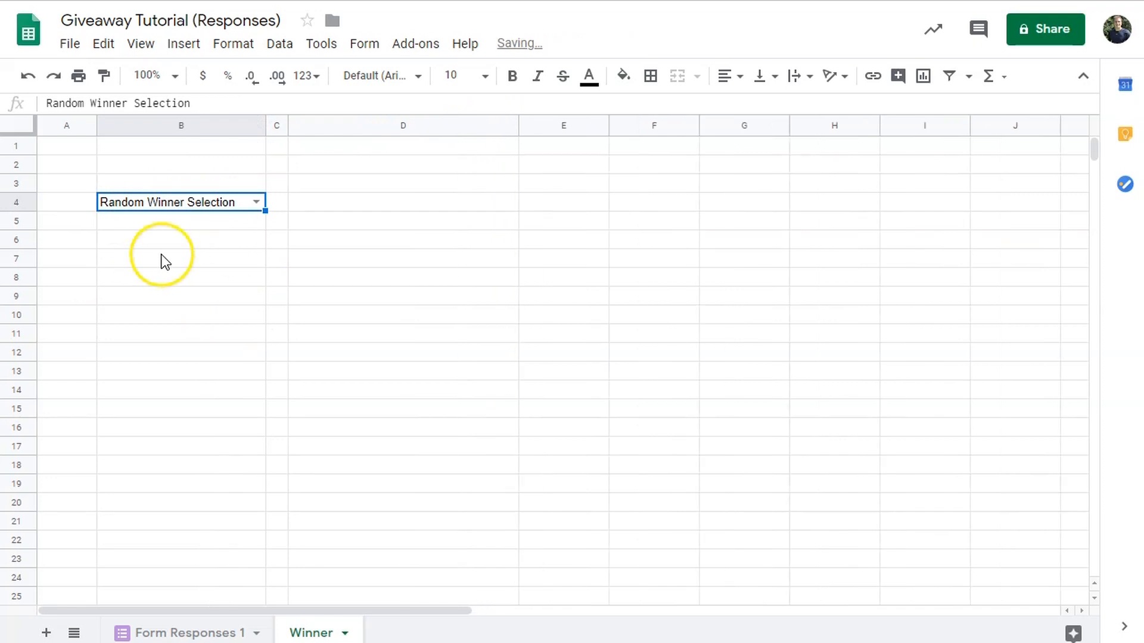
- Toggle B4 between its options to redraw winners, ending on The Winner Is -, then select D4
click(256, 203)
click(200, 247)
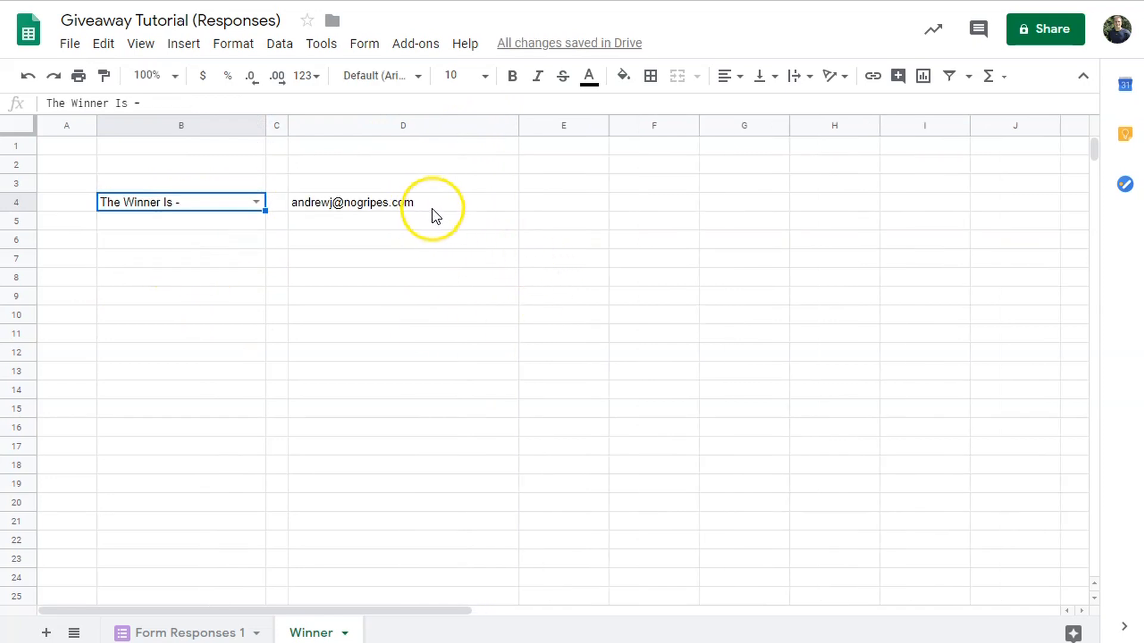
click(255, 202)
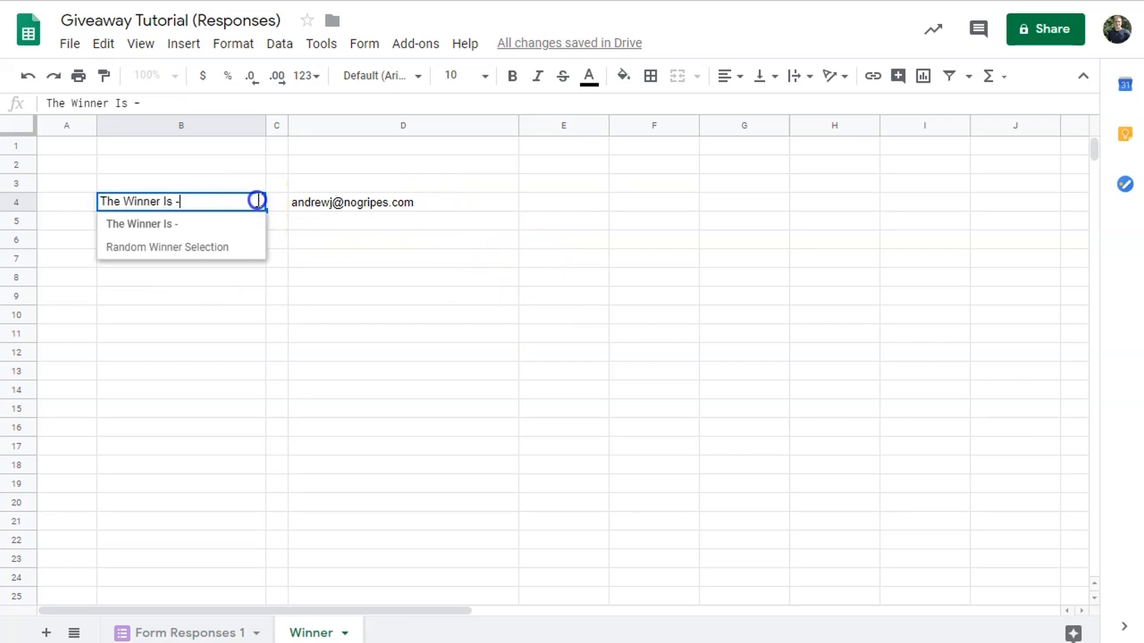
click(226, 247)
click(257, 202)
click(217, 247)
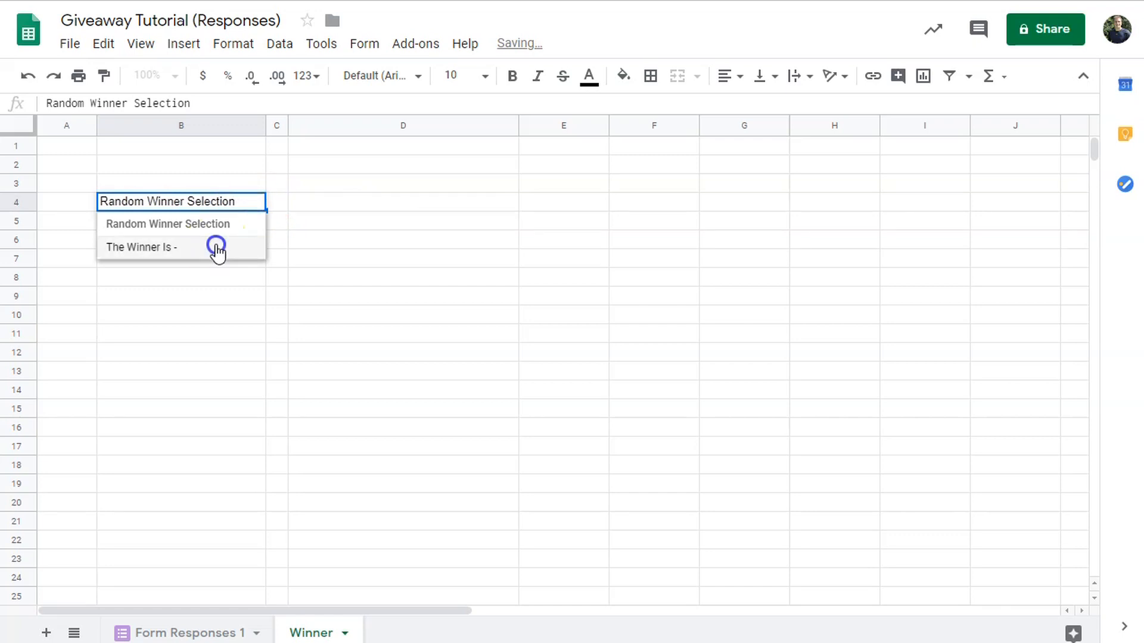
click(255, 202)
click(226, 247)
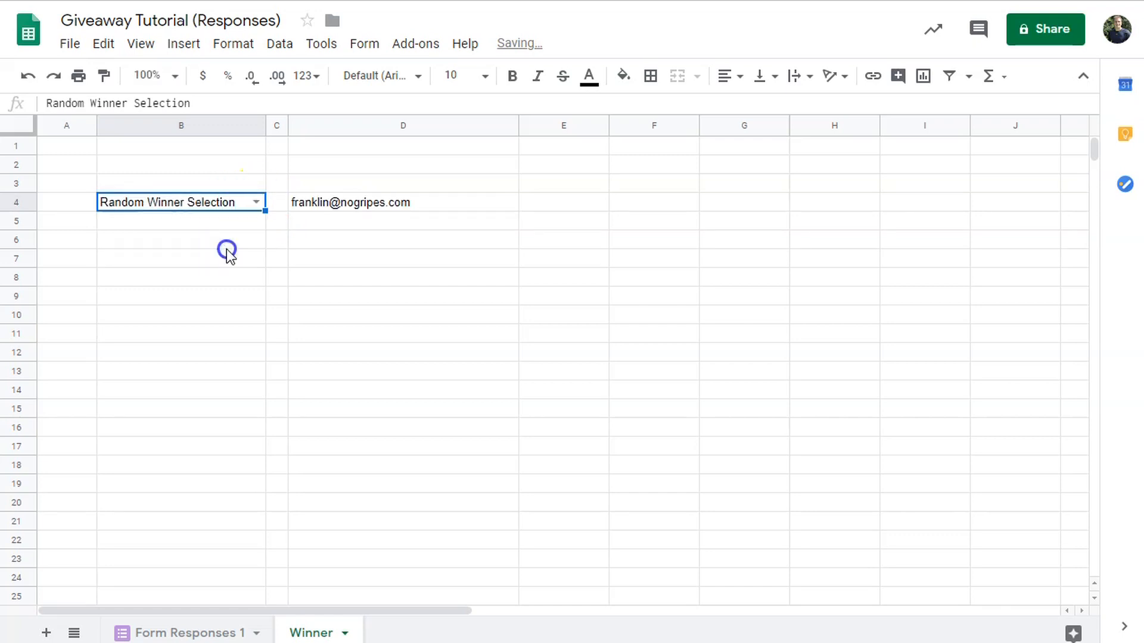
click(256, 202)
click(232, 226)
click(255, 201)
click(234, 248)
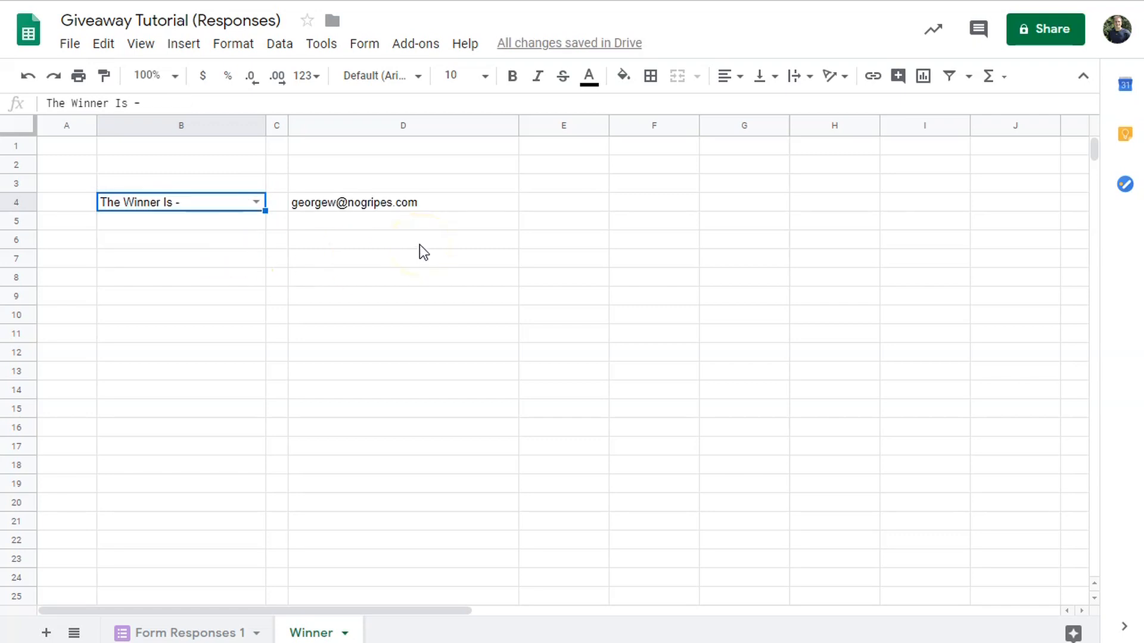
click(447, 205)
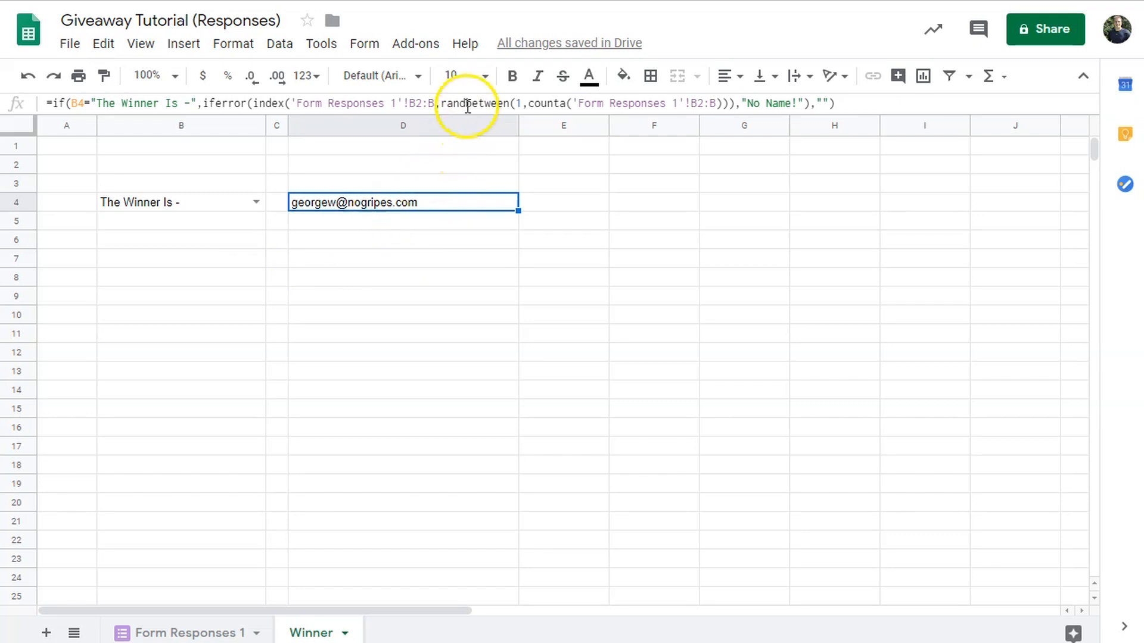
- Compare the Form Responses 1 columns against the Winner sheet's formula
click(197, 636)
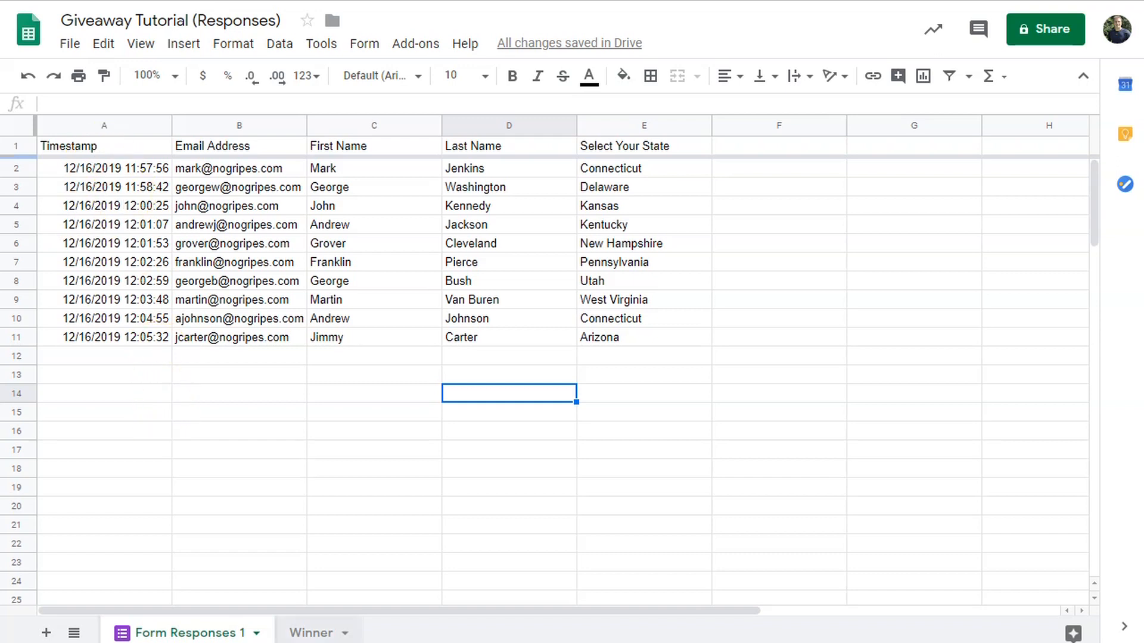
click(310, 633)
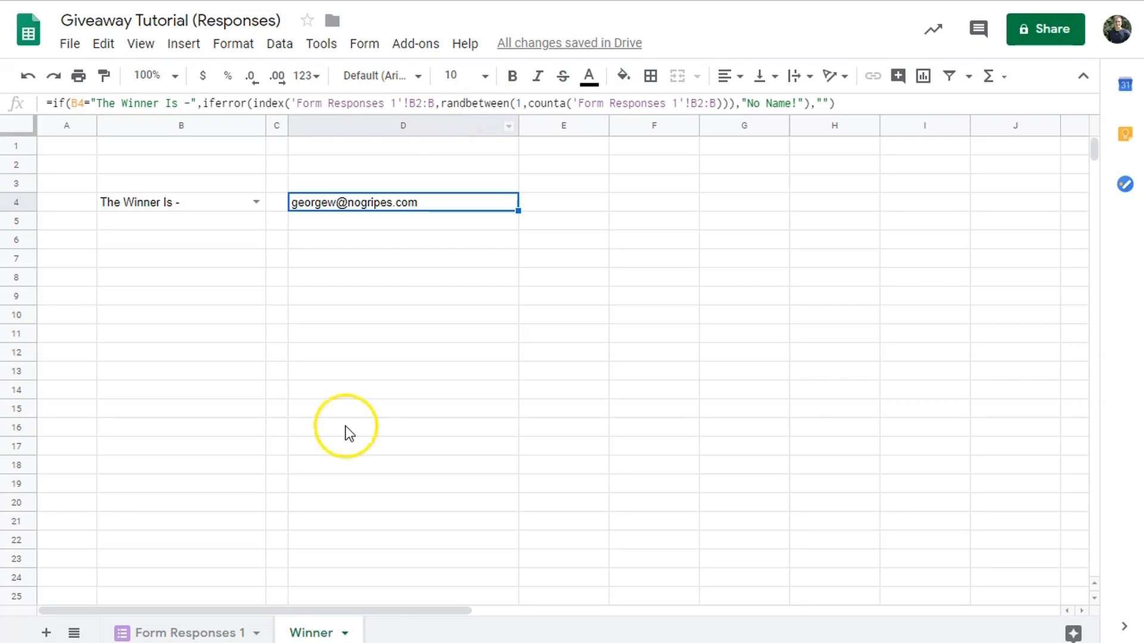
click(209, 631)
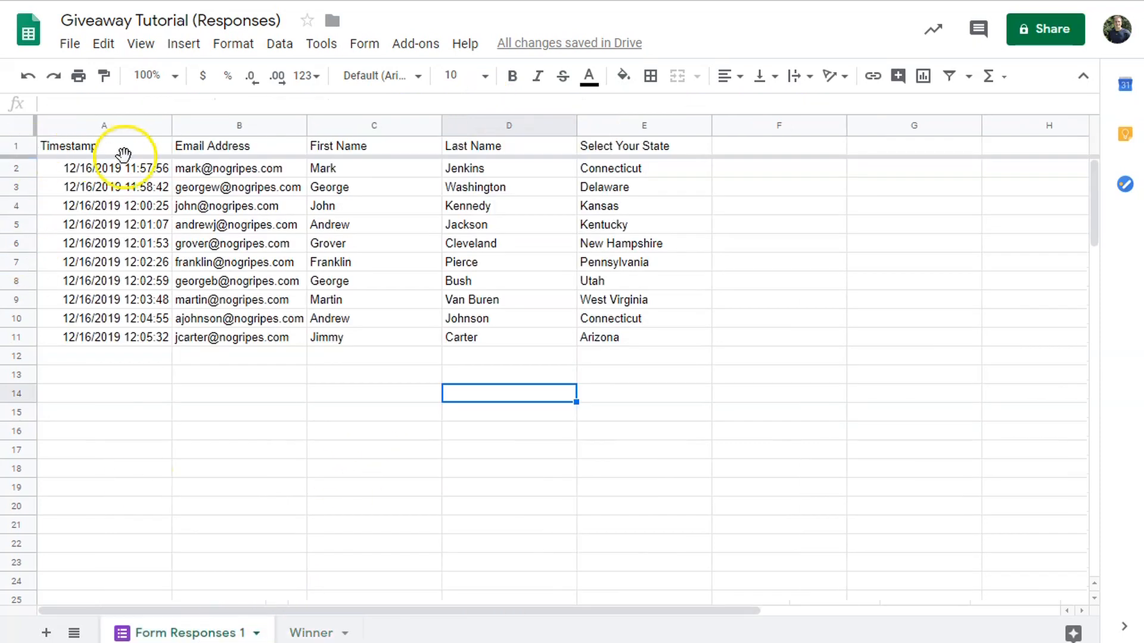
click(307, 632)
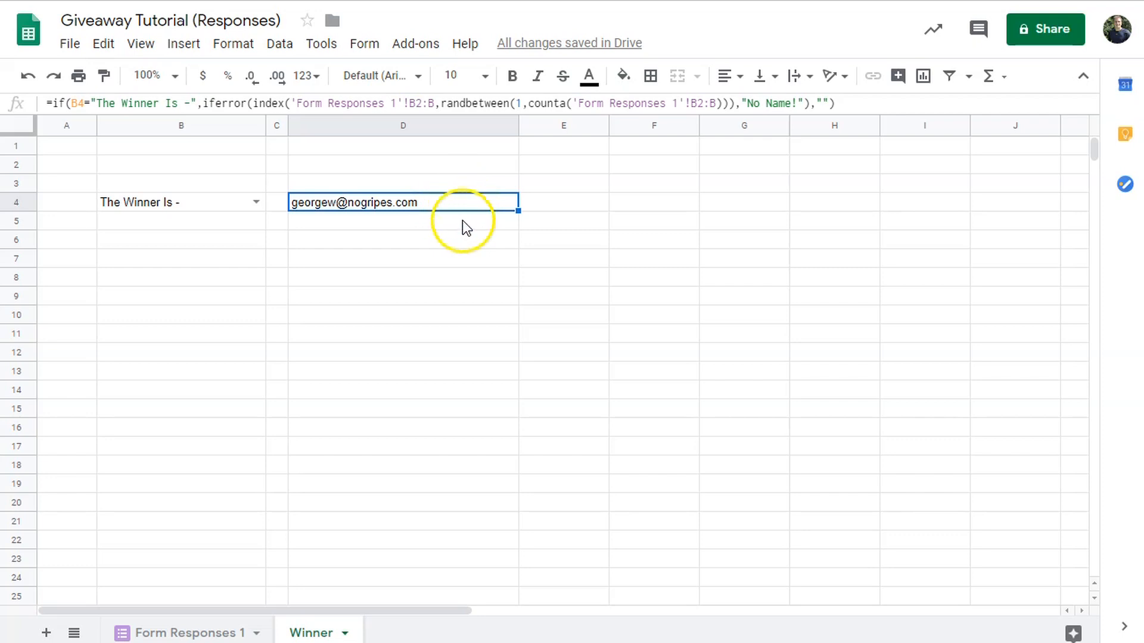
click(201, 628)
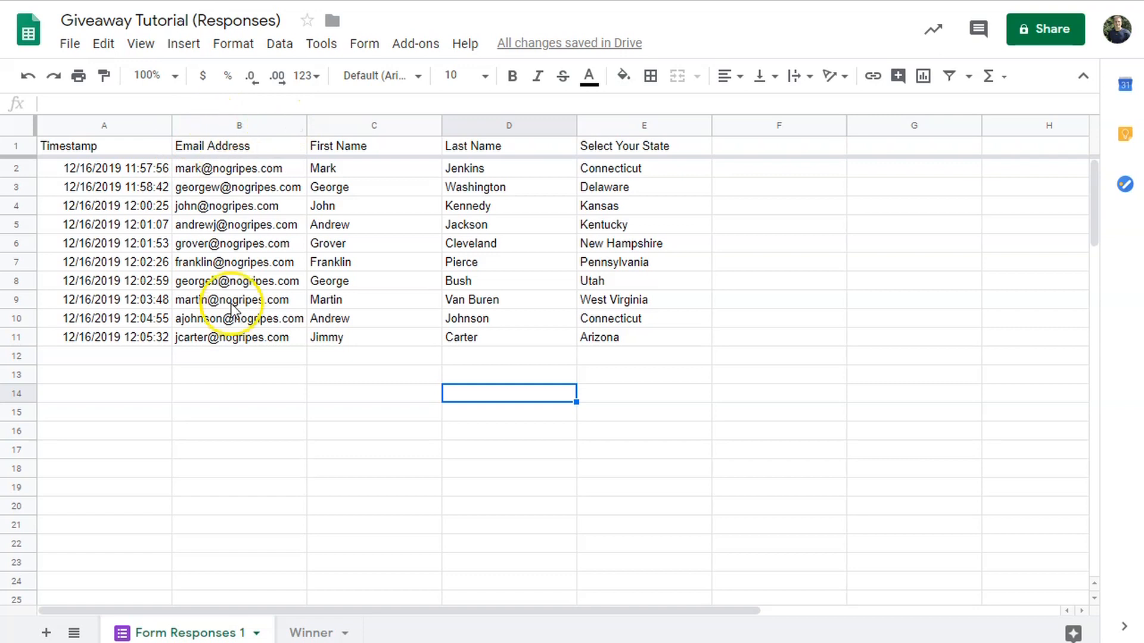
click(308, 632)
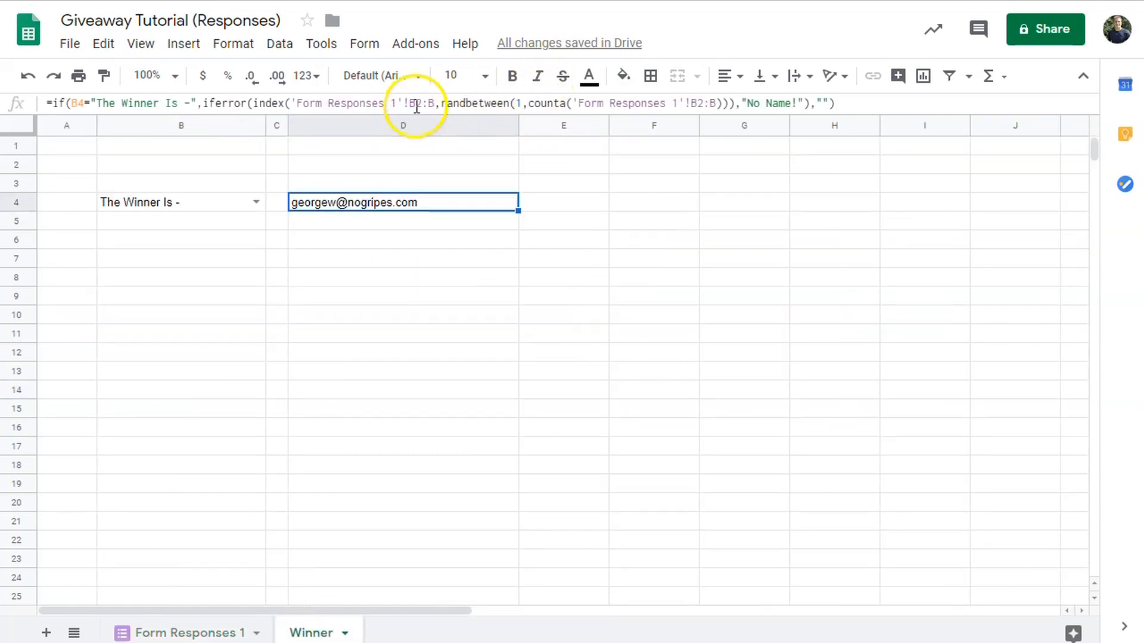
- Change the D4 formula's B2:B references to c2:c so it draws first names
drag(416, 105, 410, 104)
text(c)
click(430, 100)
text(c)
click(694, 103)
text(c)
click(712, 103)
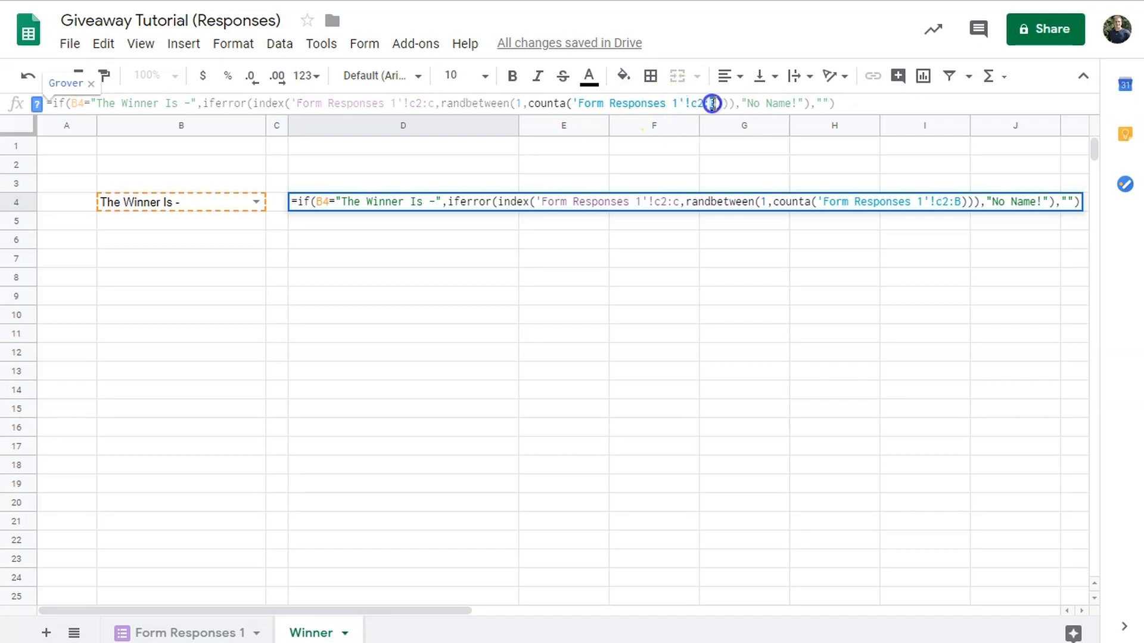
text(c)
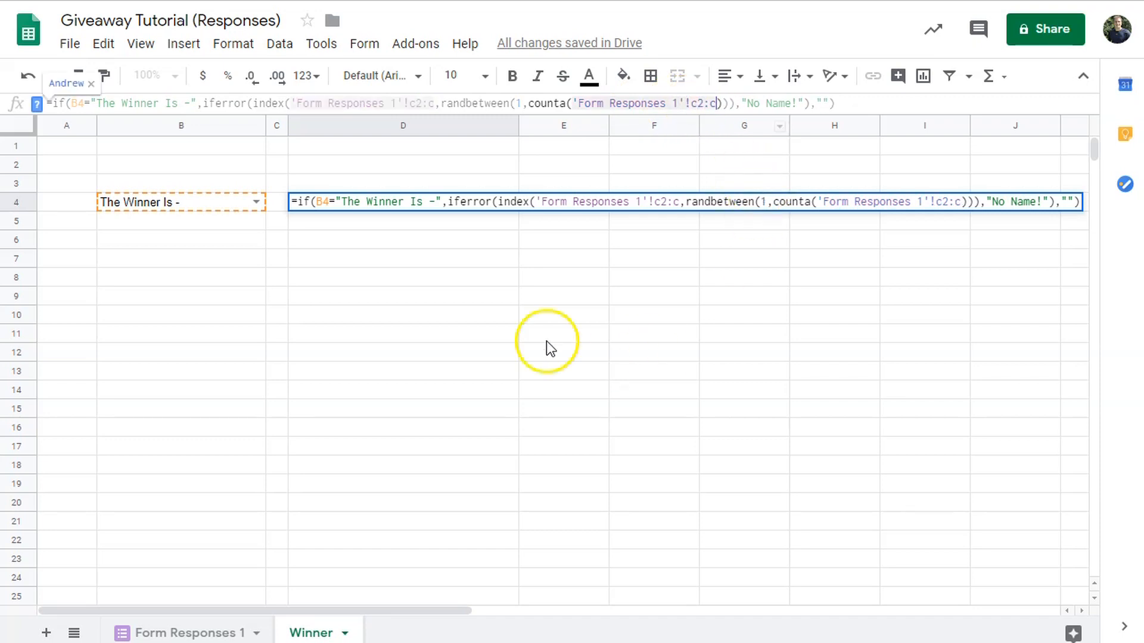
click(136, 280)
- Switch B4 to Random Winner Selection and back to The Winner Is - to draw a first name
click(219, 204)
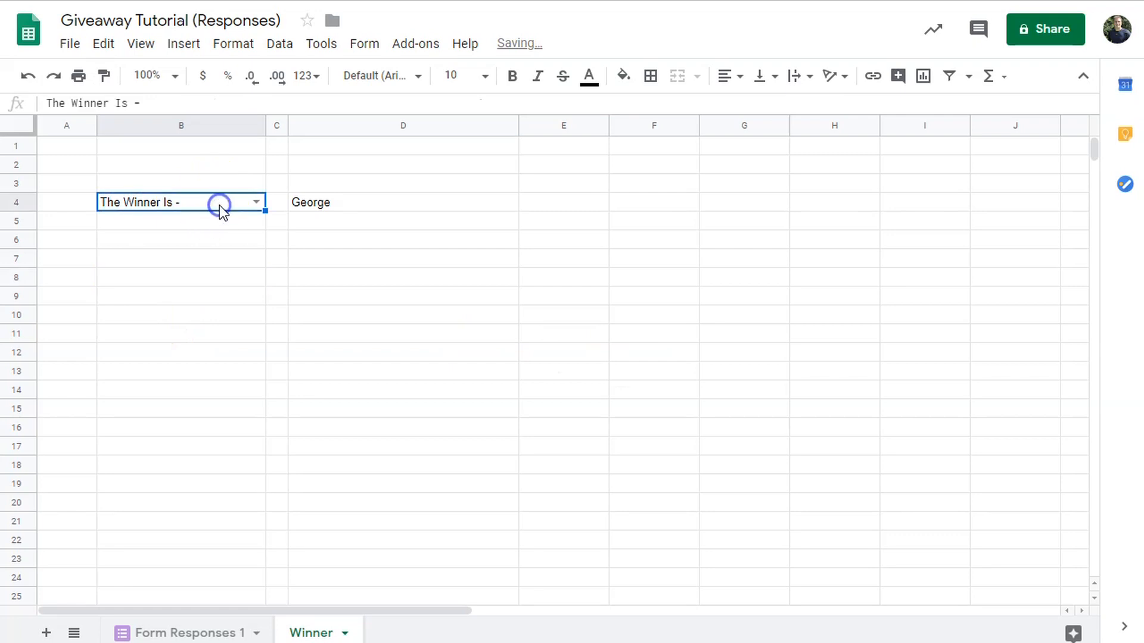
click(255, 202)
click(220, 248)
click(256, 202)
click(202, 250)
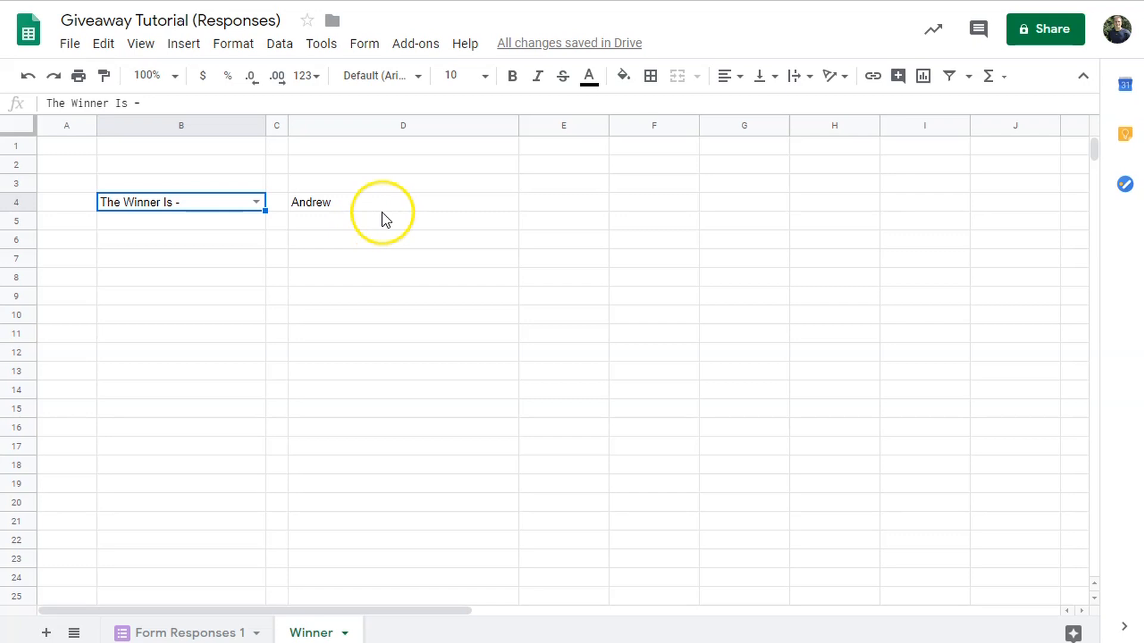
- Flip between the Form Responses 1 and Winner sheets, then open the Giveaway Tutorial form from Drive
click(182, 635)
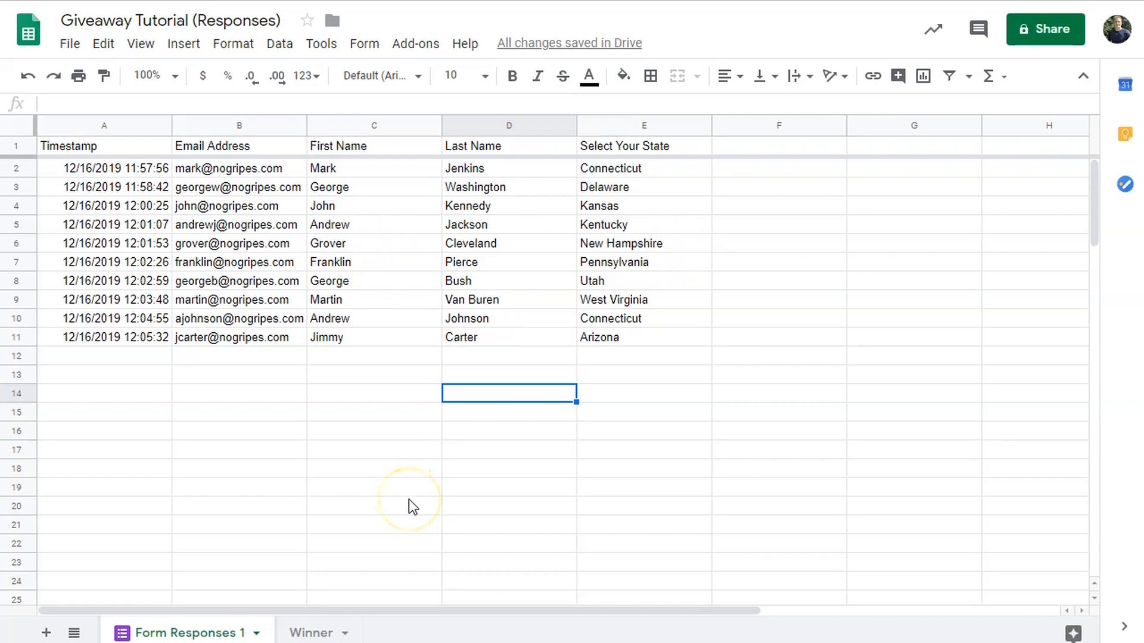
click(314, 636)
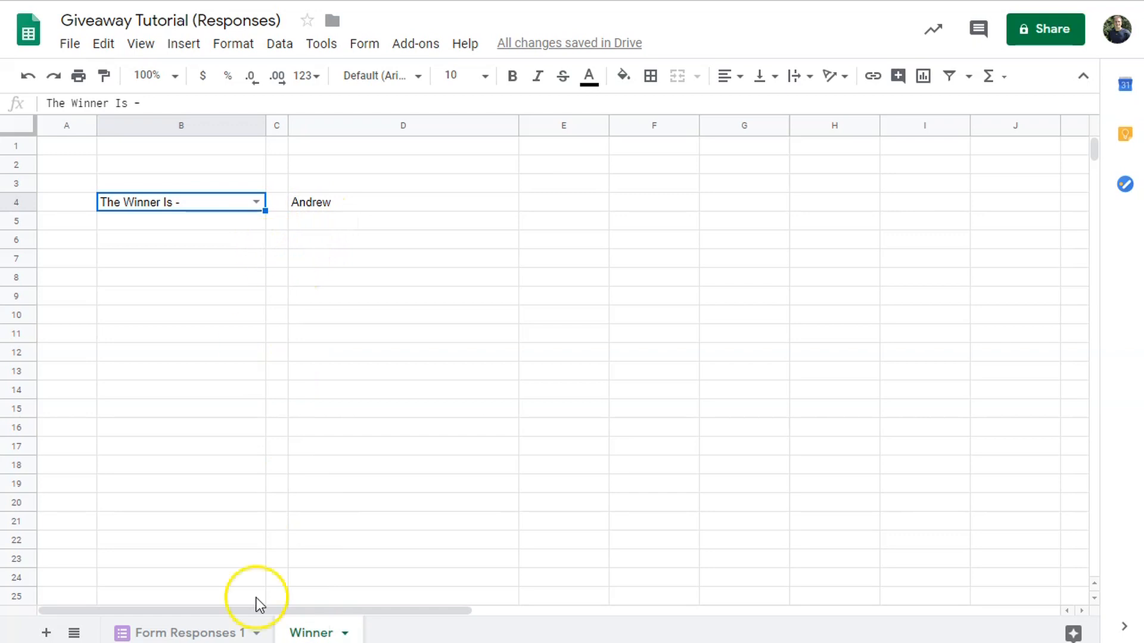
click(192, 632)
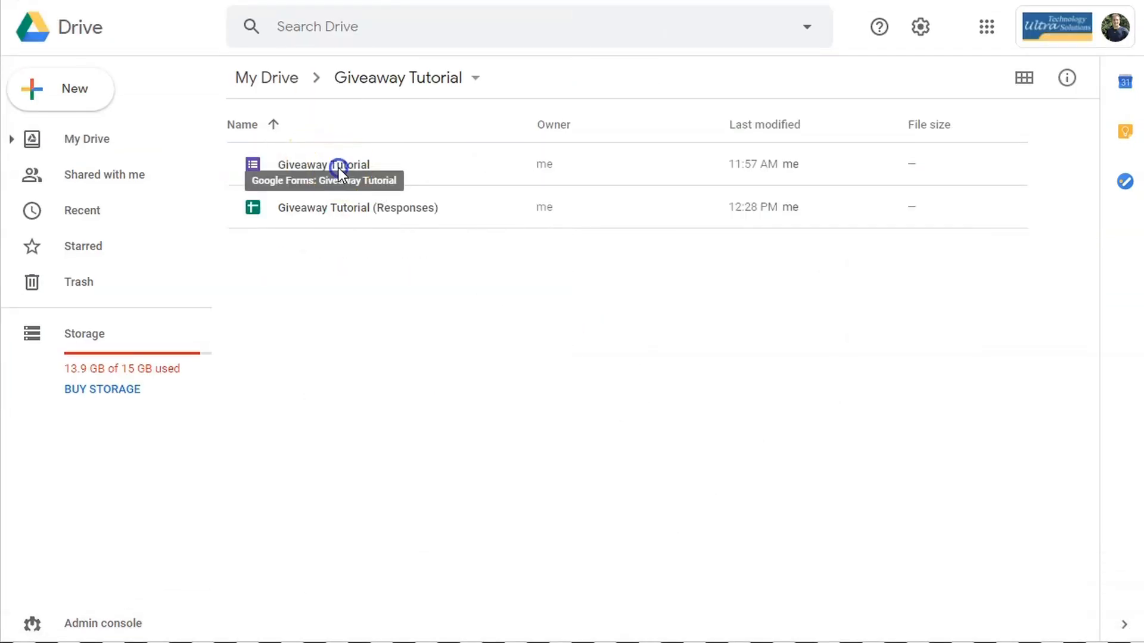
double_click(339, 168)
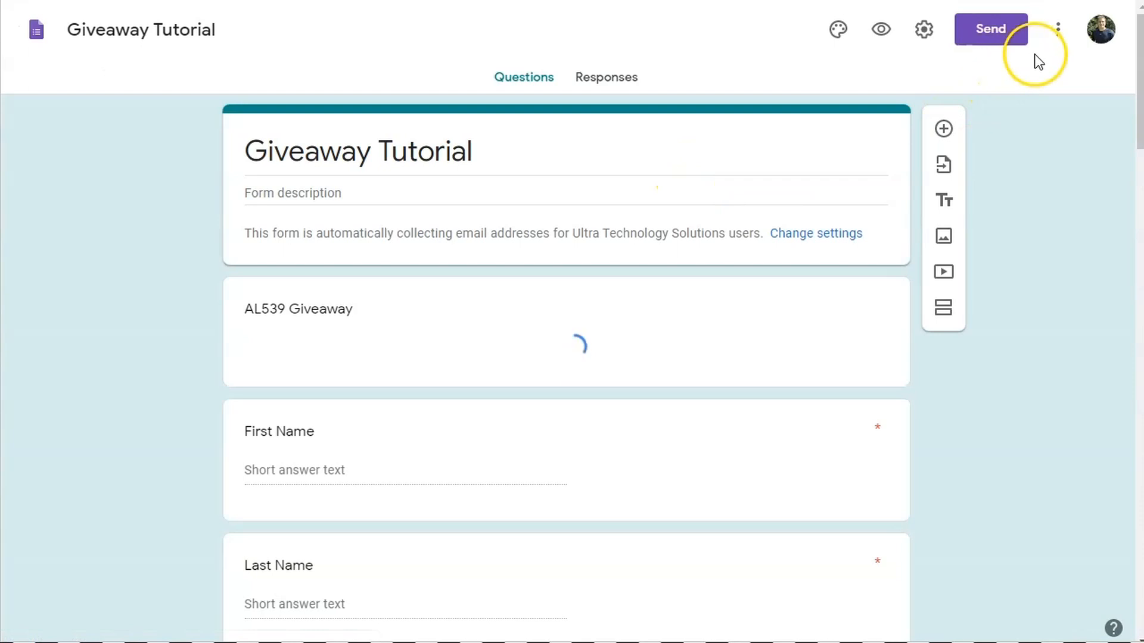
- Make a copy of the form named 'Giveaway 2' and check its empty Responses page
click(1058, 33)
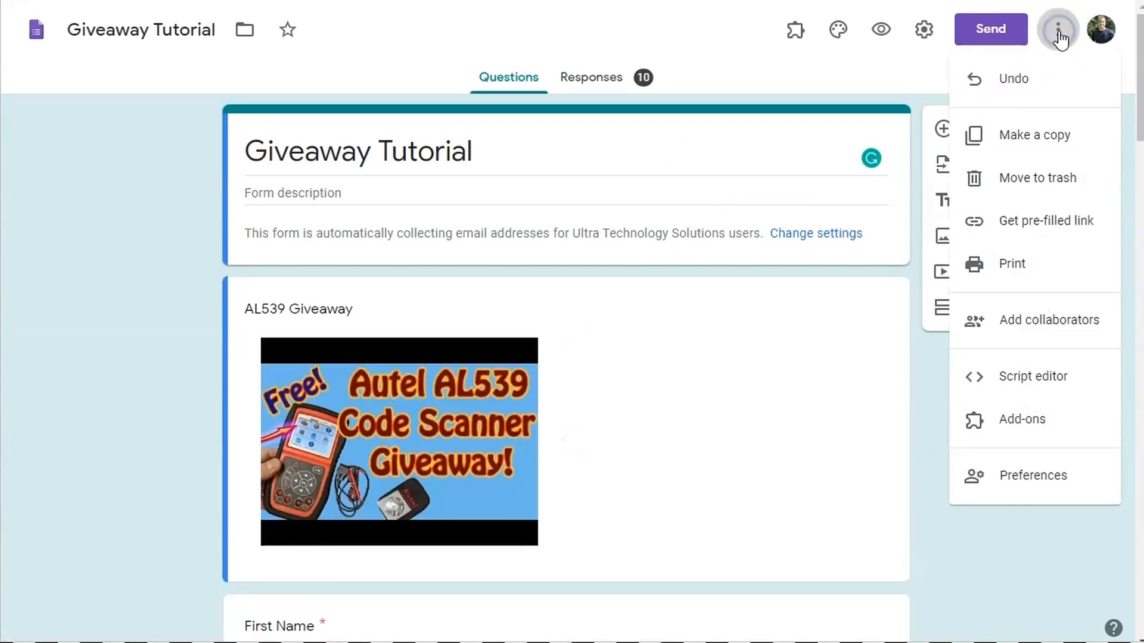
click(1026, 136)
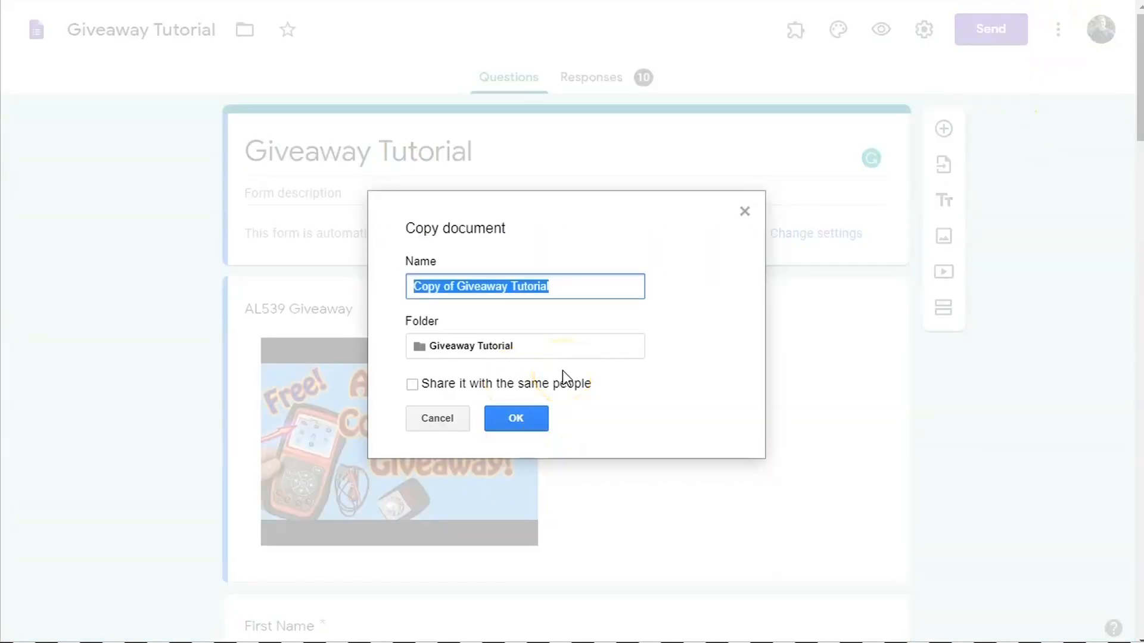
key(End)
key(Left)
key(Left)
key(Left)
key(Left)
key(Left)
key(Left)
key(Left)
key(Left)
key(Left)
key(Left)
key(Left)
key(Left)
key(Left)
key(Left)
key(Left)
key(Left)
key(Left)
key(BackSpace)
key(BackSpace)
key(BackSpace)
key(BackSpace)
key(BackSpace)
key(BackSpace)
key(BackSpace)
key(BackSpace)
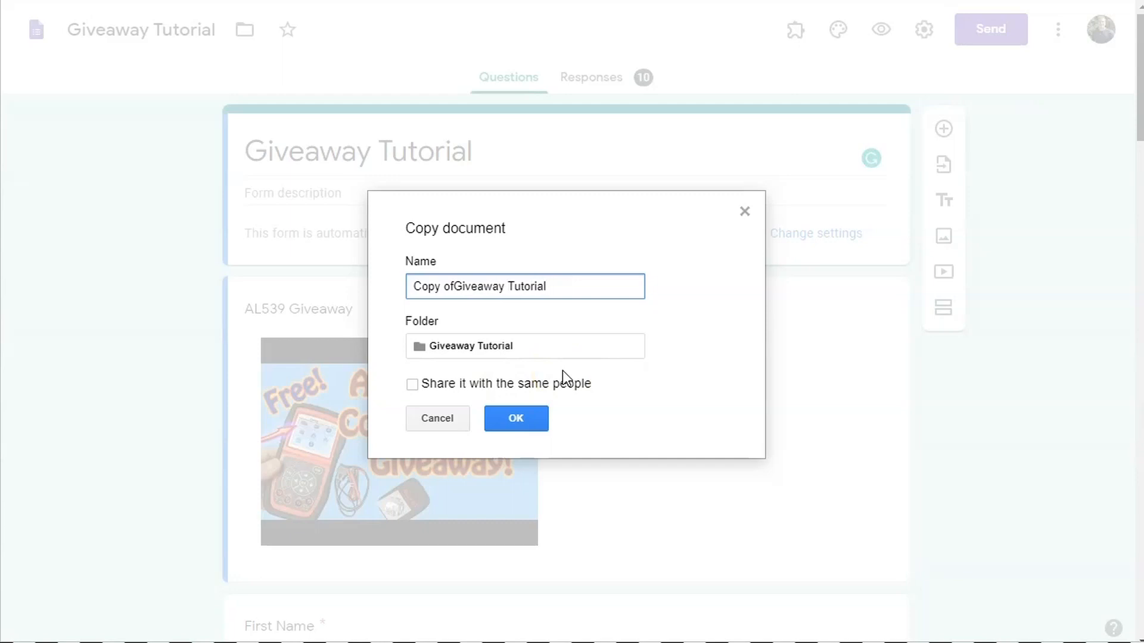
key(End)
key(BackSpace)
key(BackSpace)
key(BackSpace)
key(BackSpace)
key(BackSpace)
key(BackSpace)
key(BackSpace)
key(BackSpace)
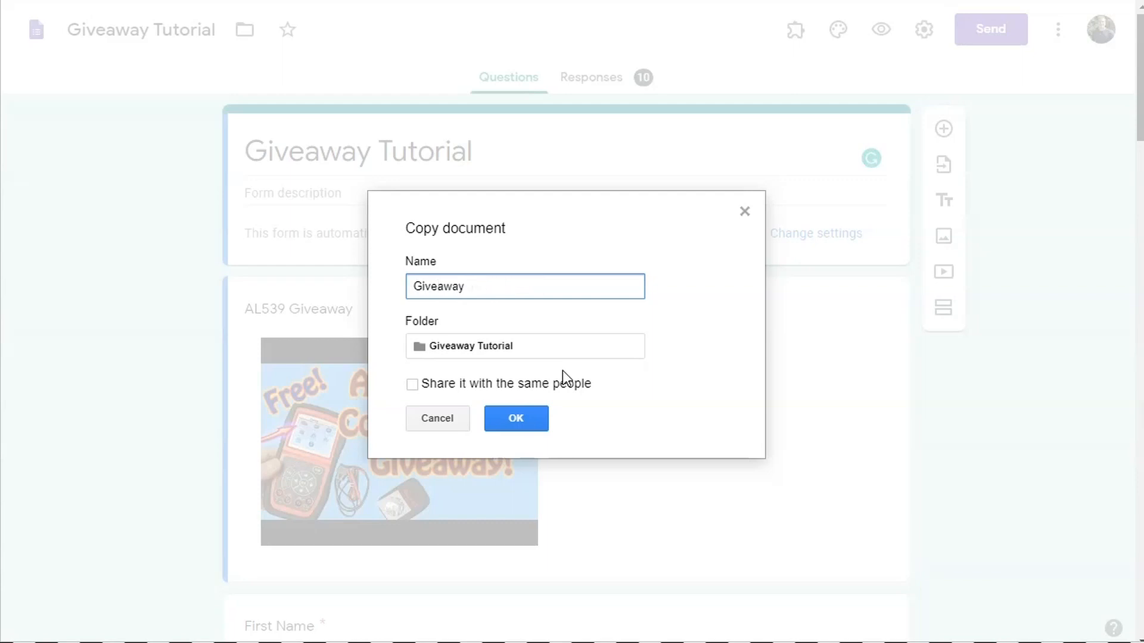
text(2)
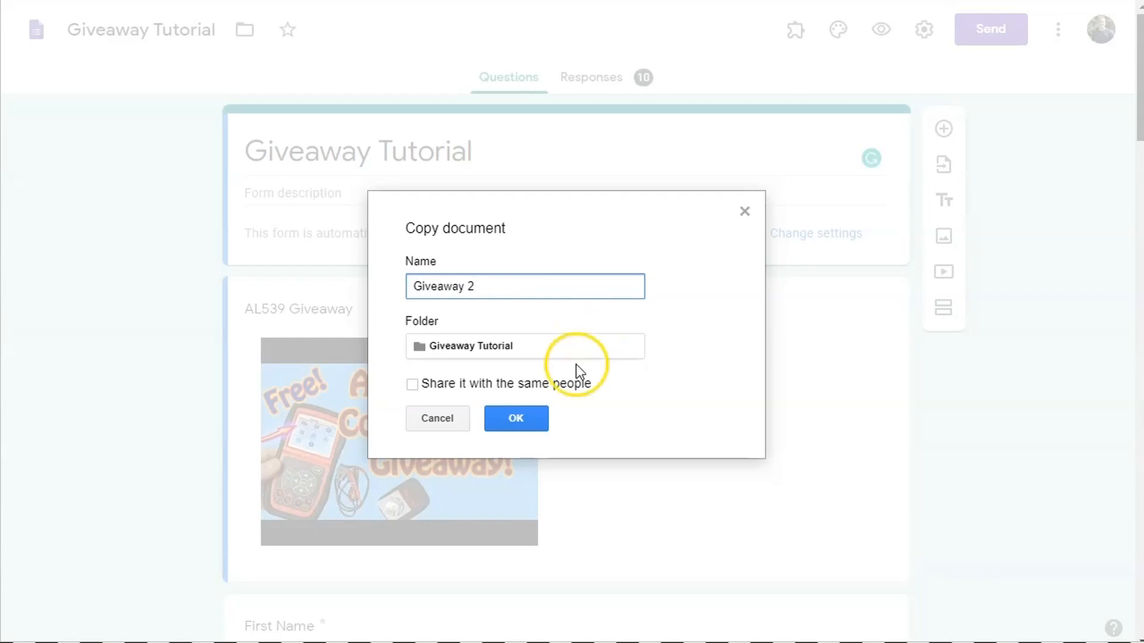
click(514, 422)
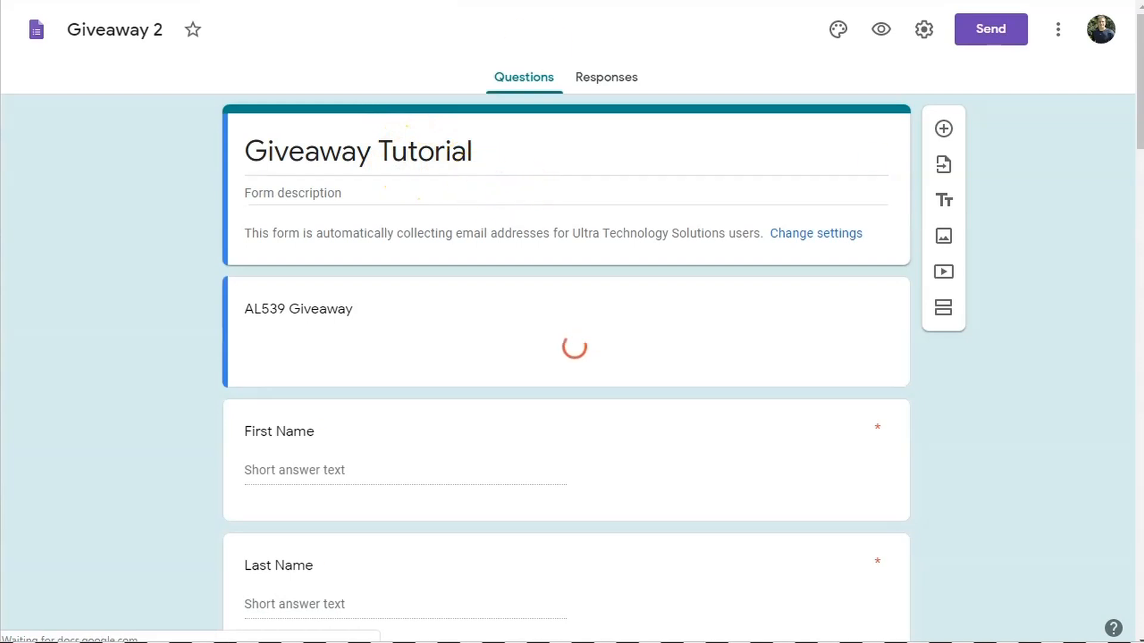
click(607, 89)
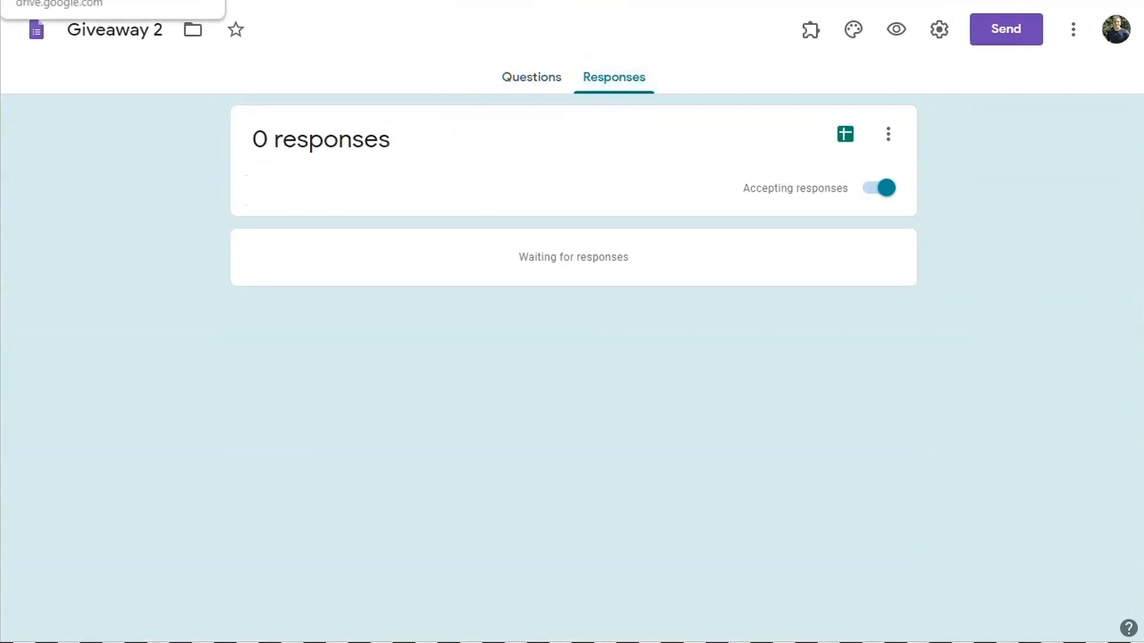
click(113, 0)
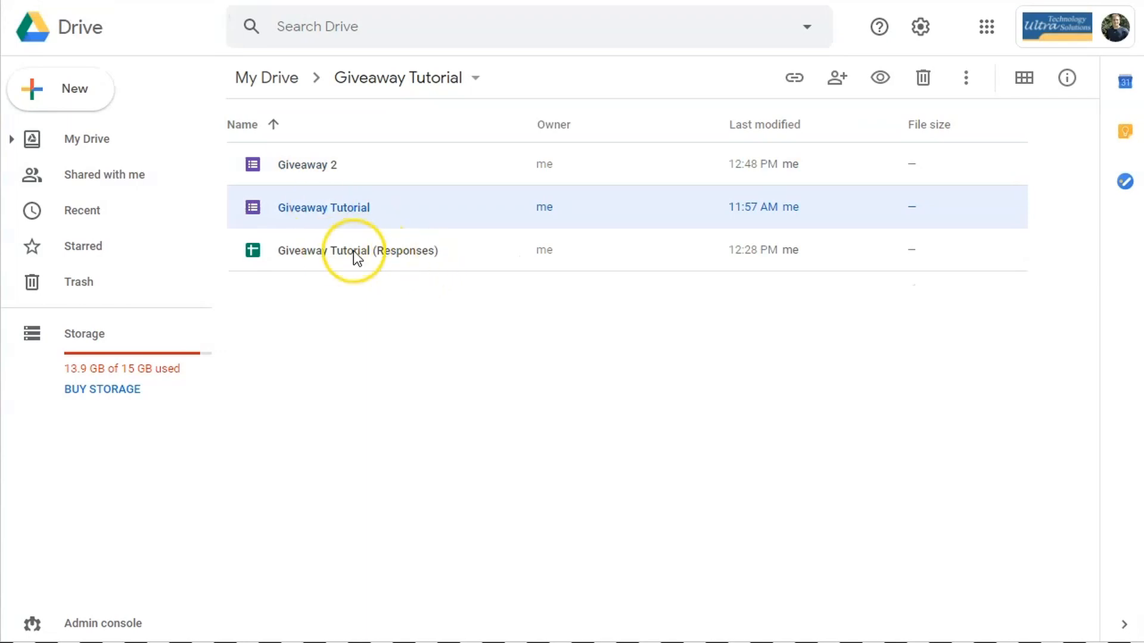
- Create a new linked spreadsheet, Giveaway 2 (Responses), from Giveaway 2's Responses tab
click(268, 0)
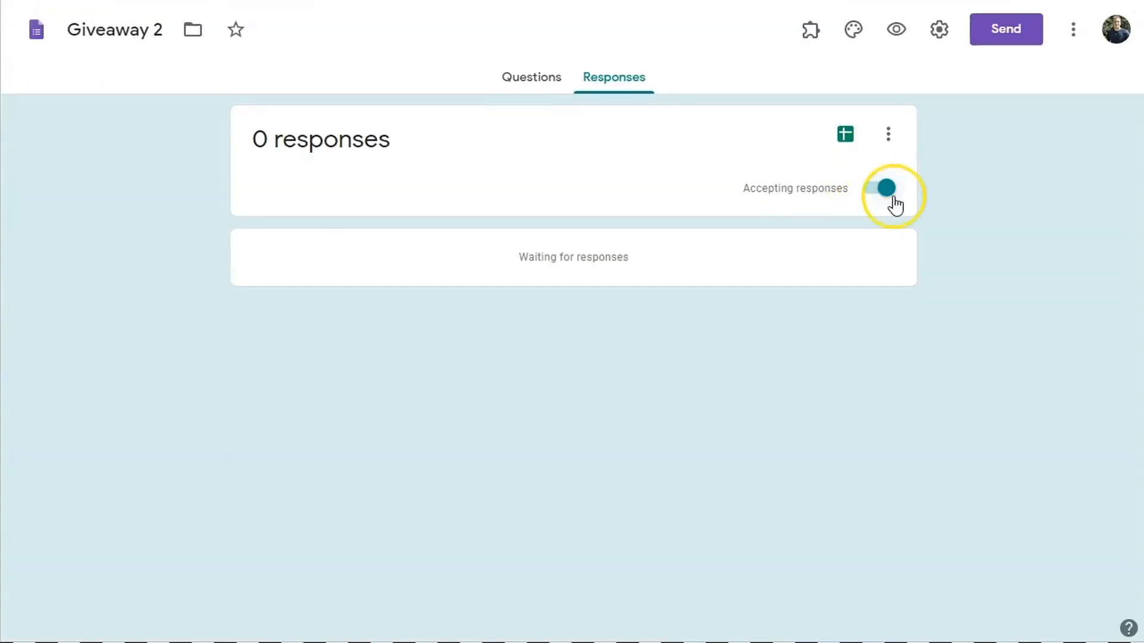
click(846, 138)
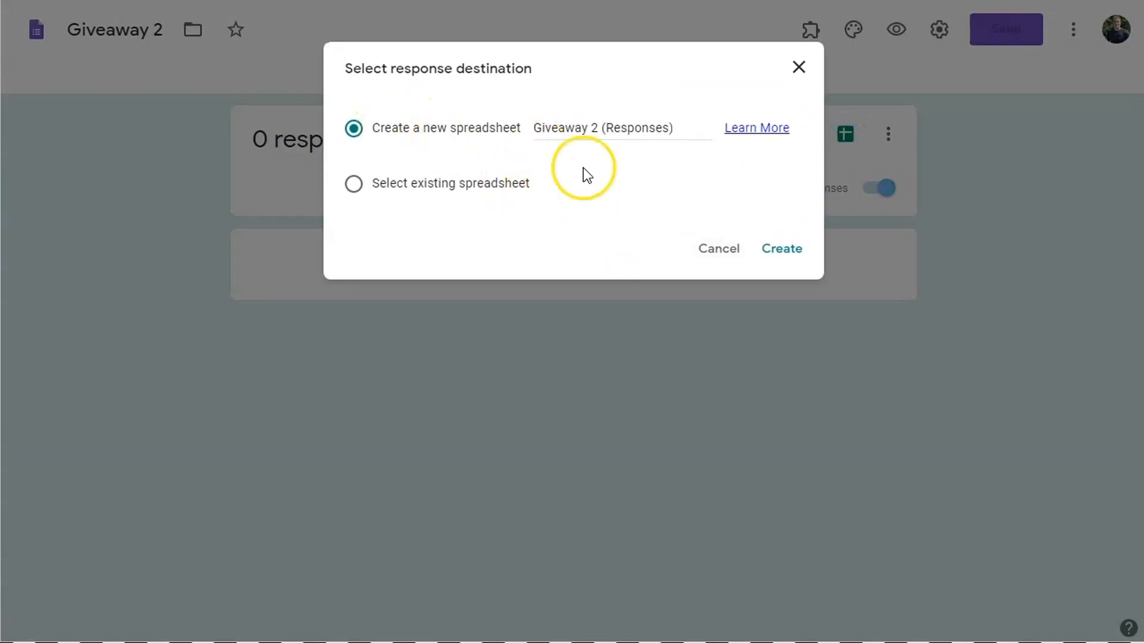
click(774, 253)
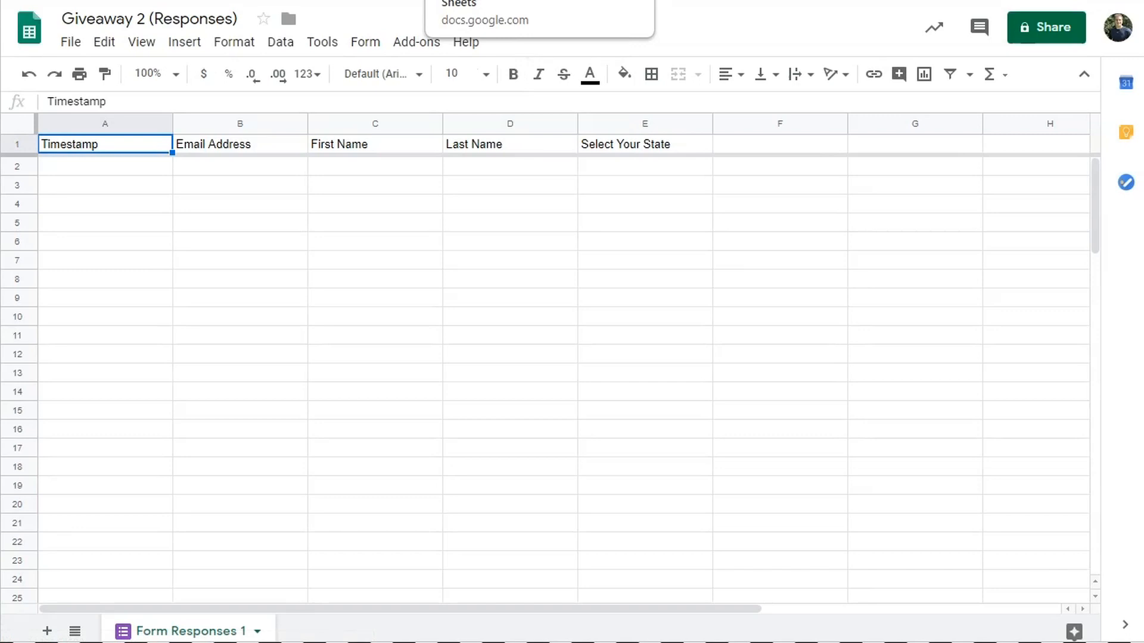
- Insert an empty column left of Timestamp and enter the header 'Count' in A1
right_click(94, 122)
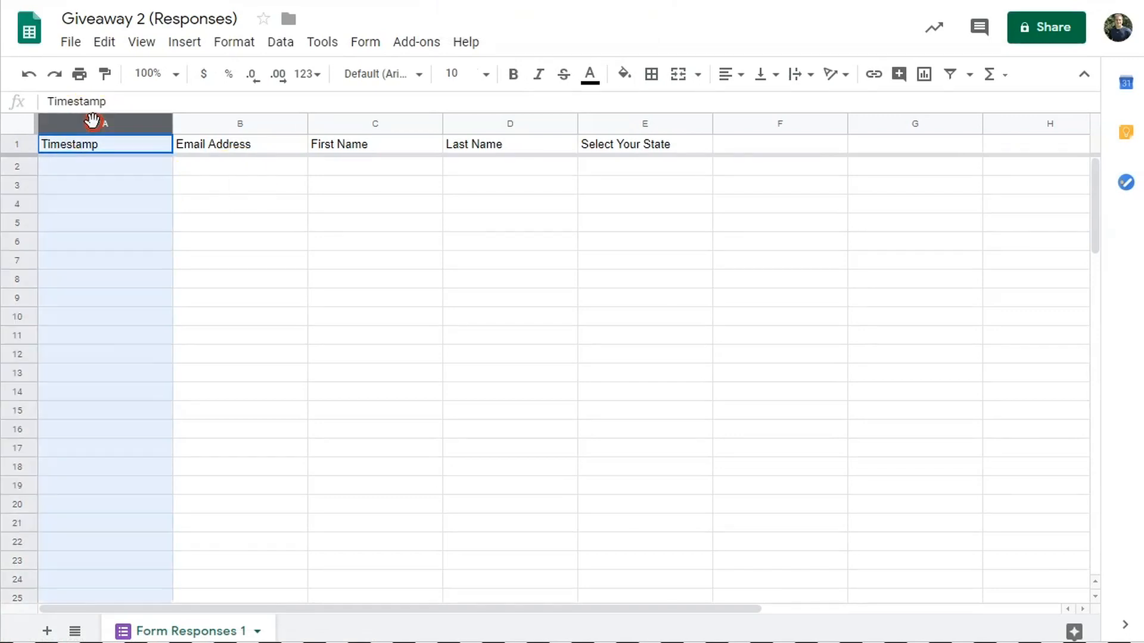
click(162, 198)
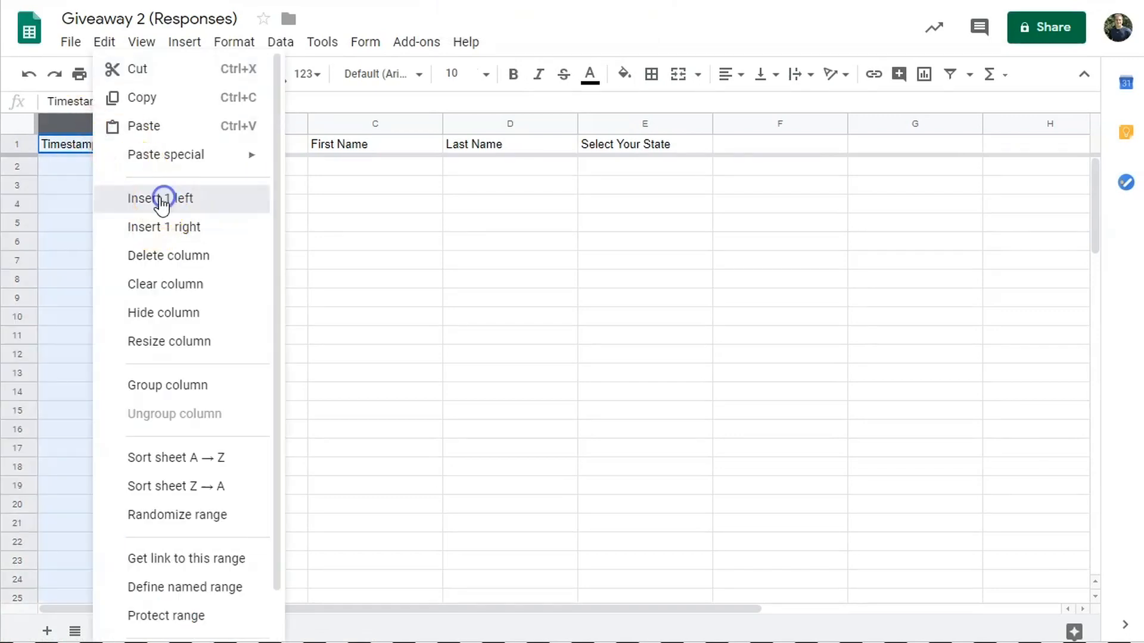
double_click(87, 146)
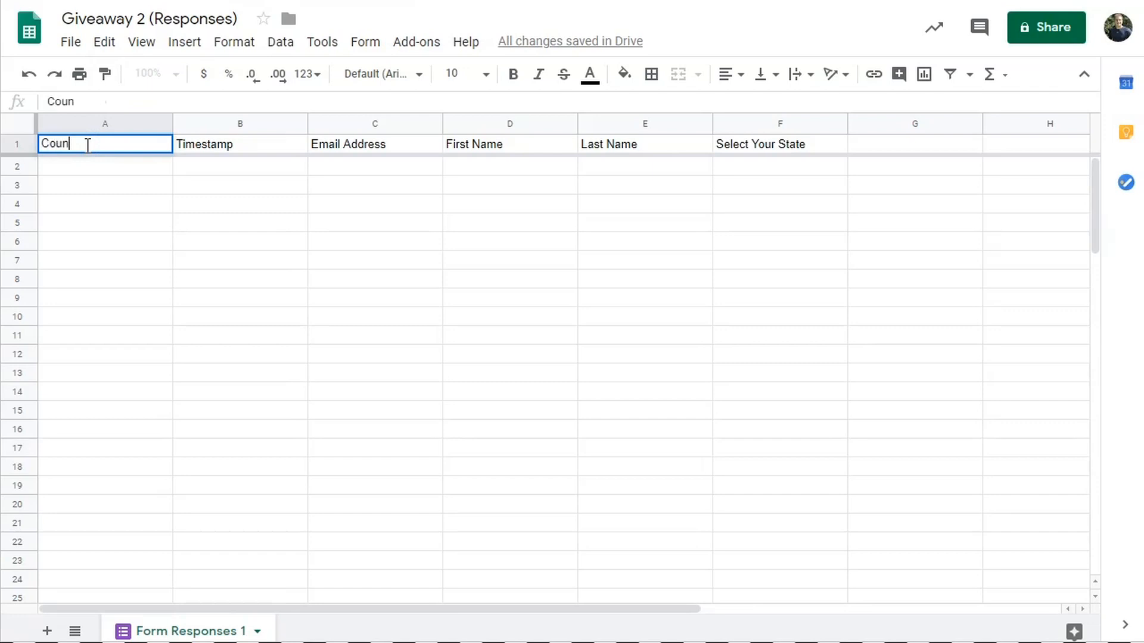
click(258, 209)
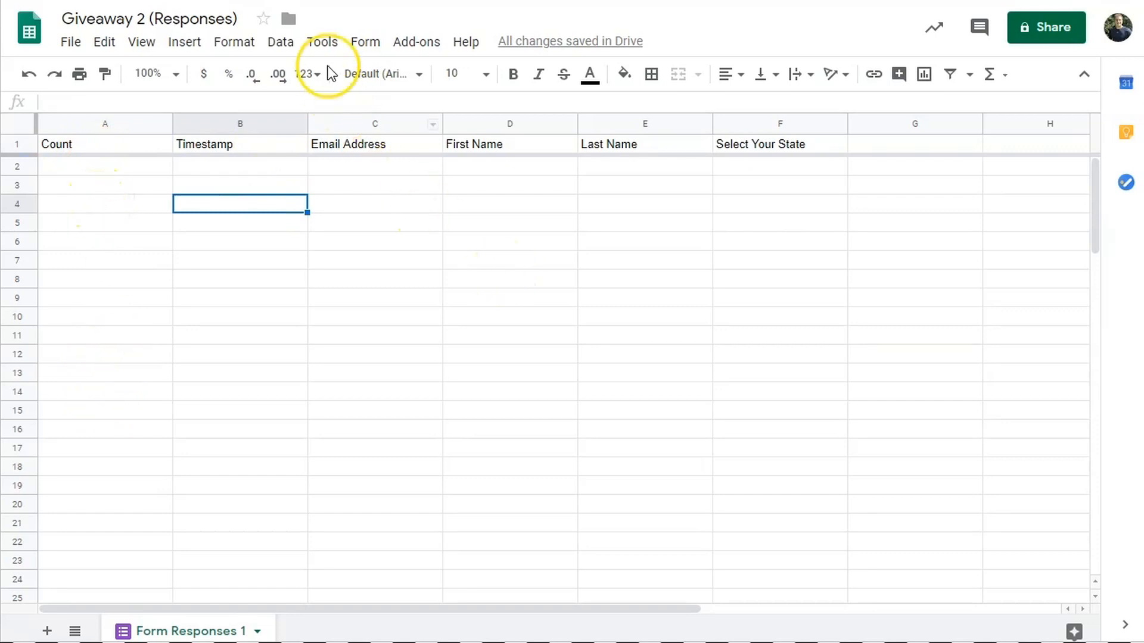
- Open the script editor and replace the starter code with the onFormSubmit counting function
click(314, 45)
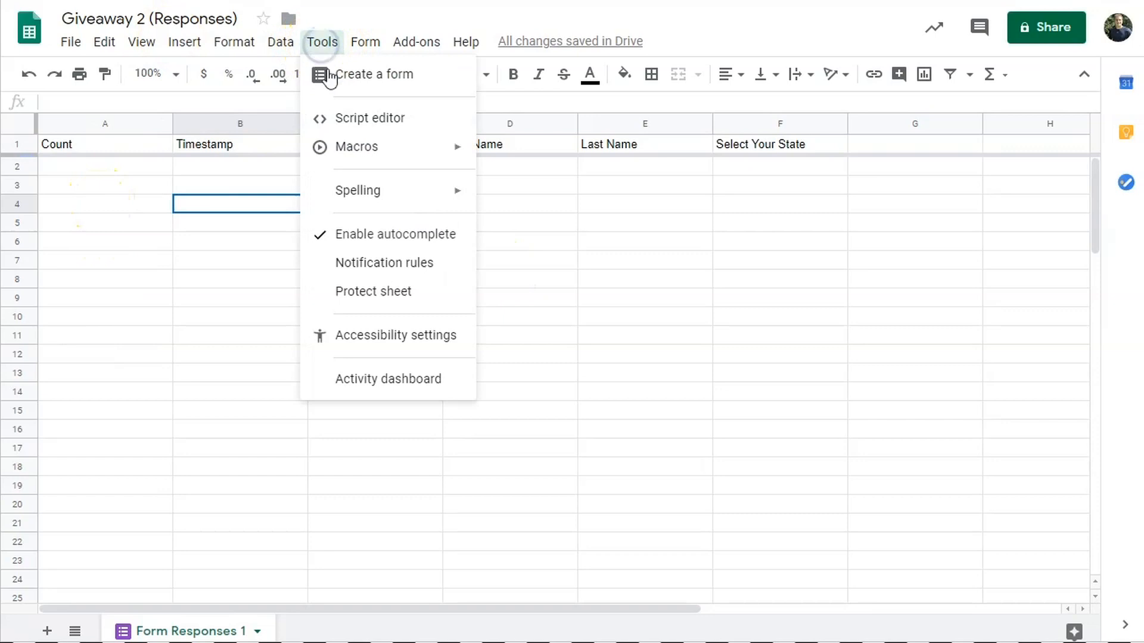
click(354, 117)
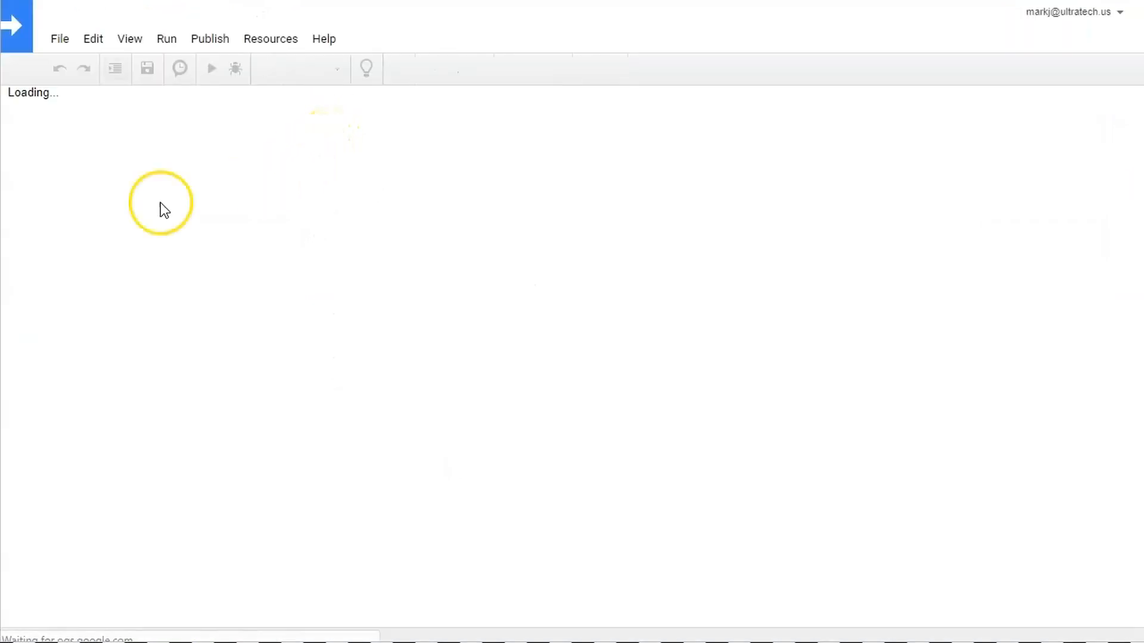
drag(232, 191, 174, 117)
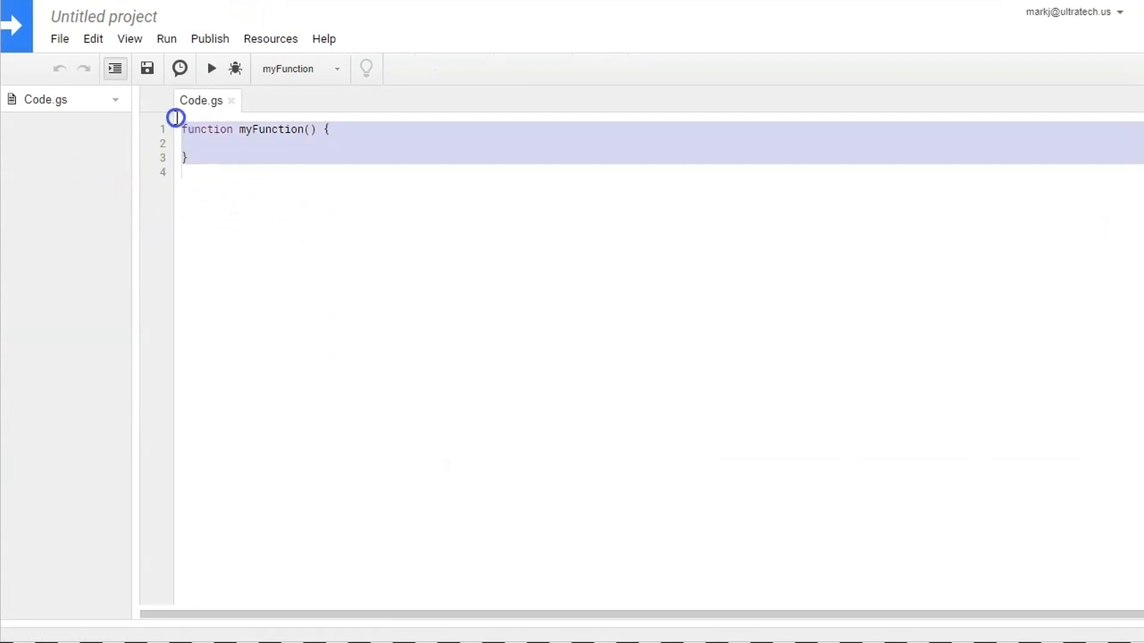
text(function onFormSubmit(e) {  var sheet = SpreadsheetApp.getActiveSheet(); var row =  SpreadsheetApp.getActiveSheet().getLastRow();  sheet.getRange(row,1).setValue(row);   })
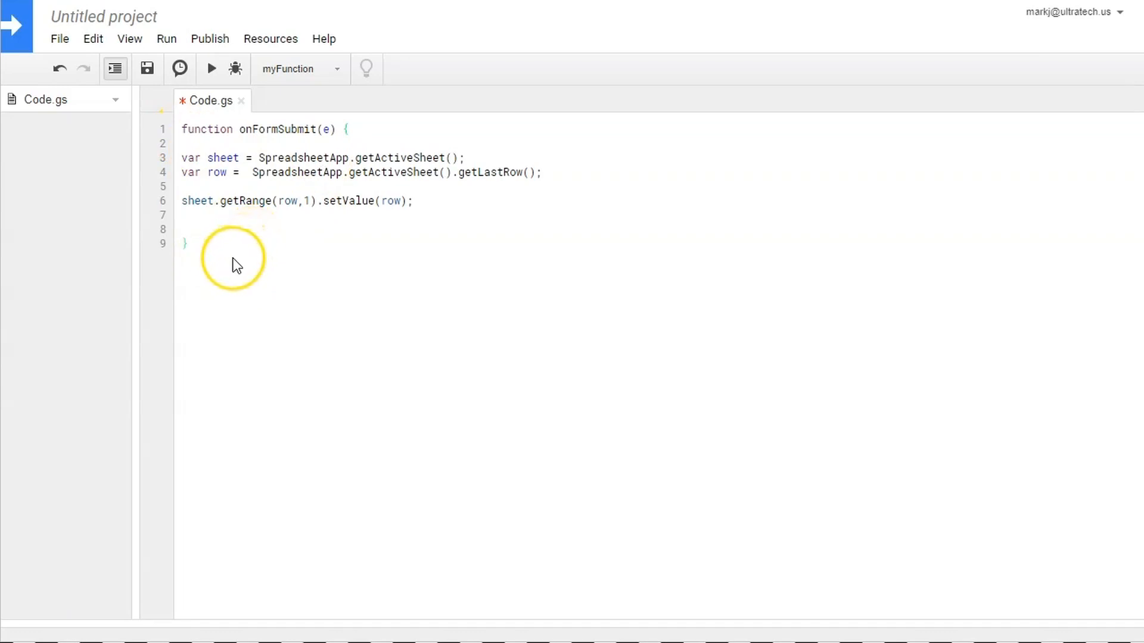
- Save the script project as 'Count' and open its current project's triggers
click(121, 46)
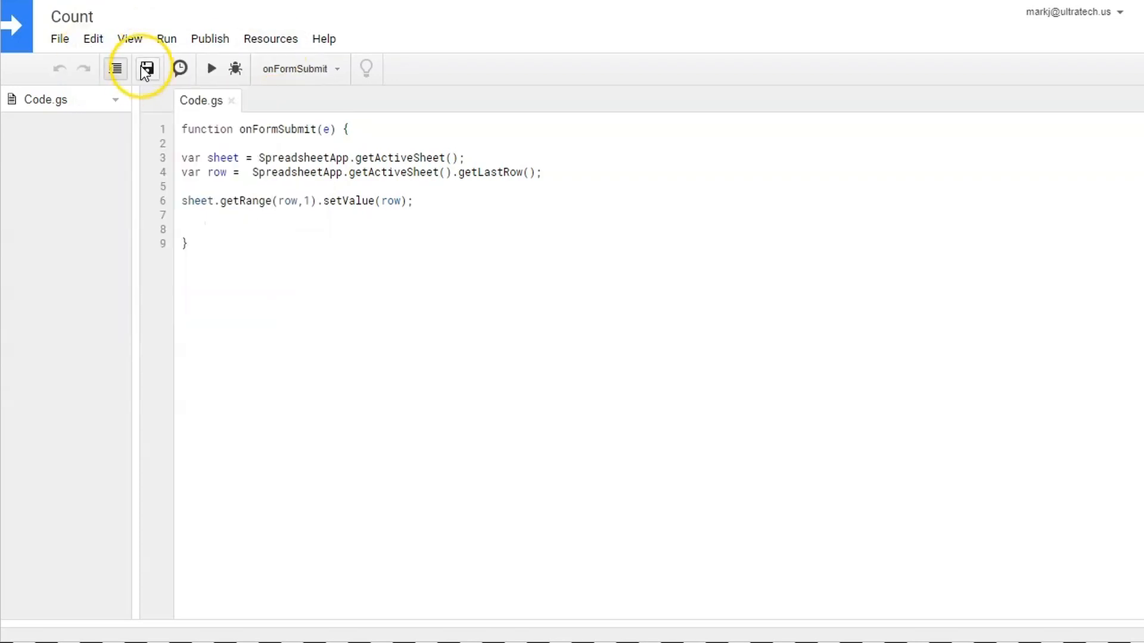
click(92, 40)
click(187, 288)
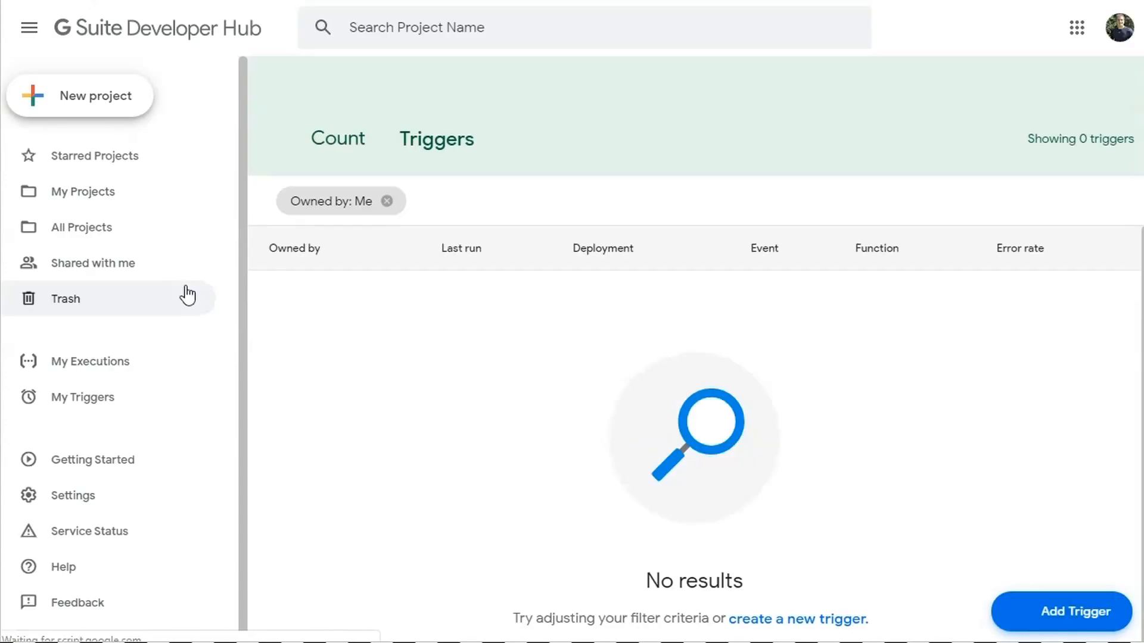
- Add and save a trigger running onFormSubmit with event type On form submit
click(1033, 613)
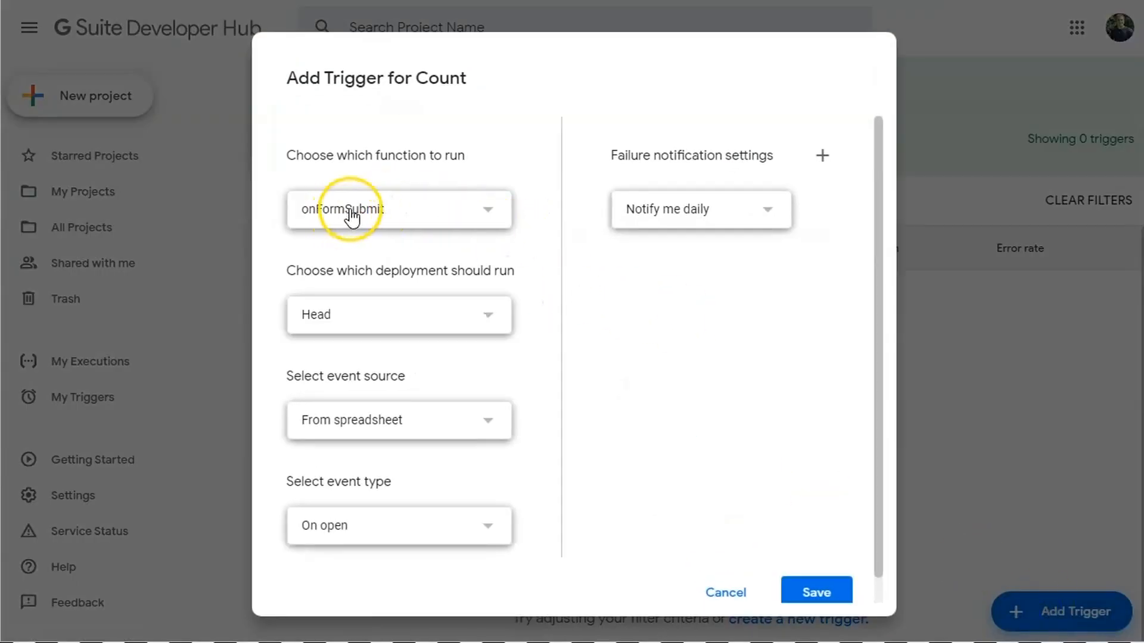
click(499, 527)
click(412, 614)
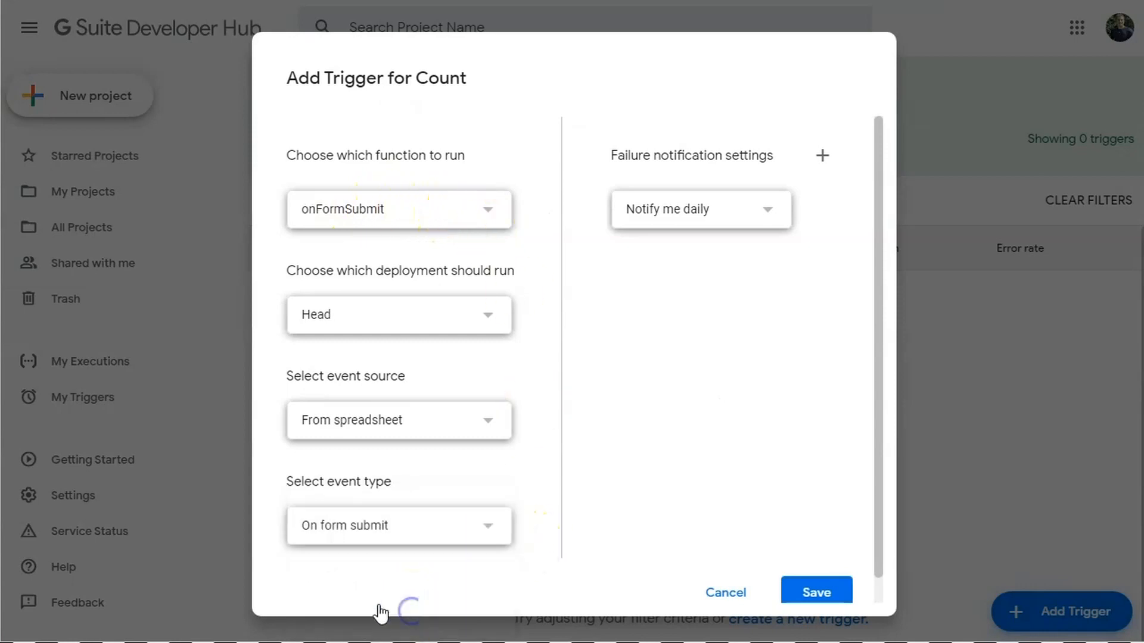
click(800, 590)
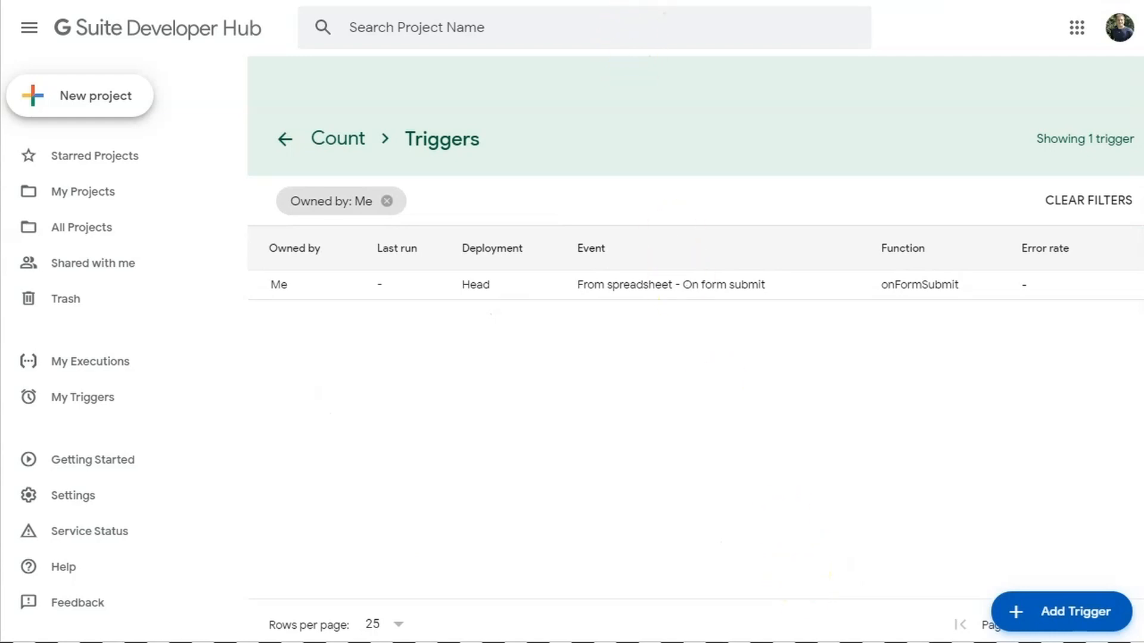
click(623, 1)
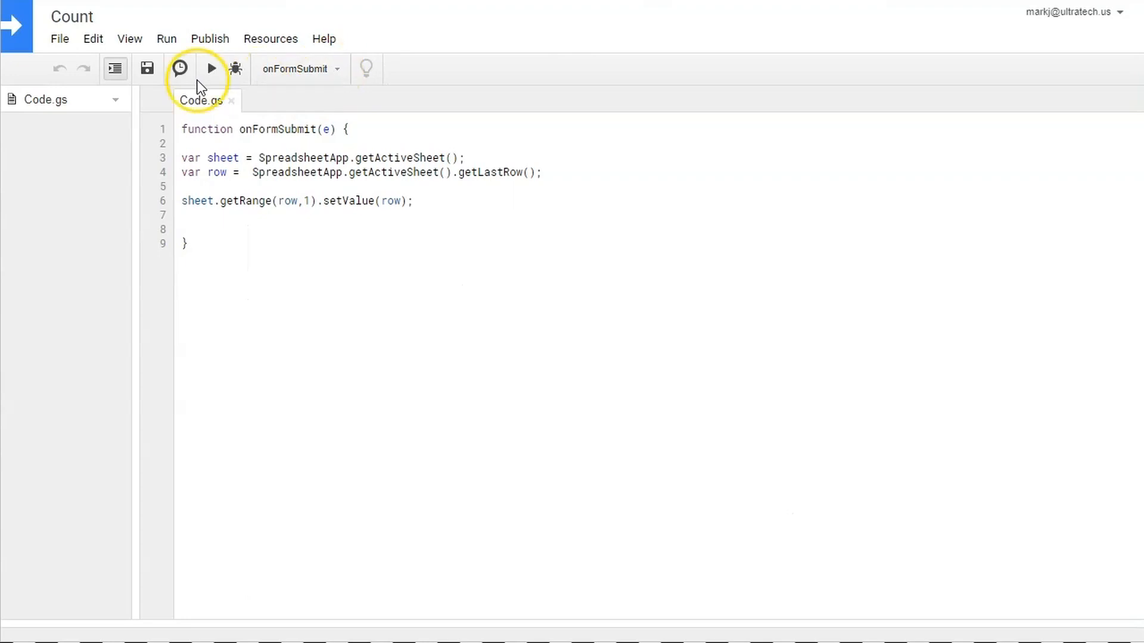
- Save the script and copy the form's shareable link from the Send options
click(148, 71)
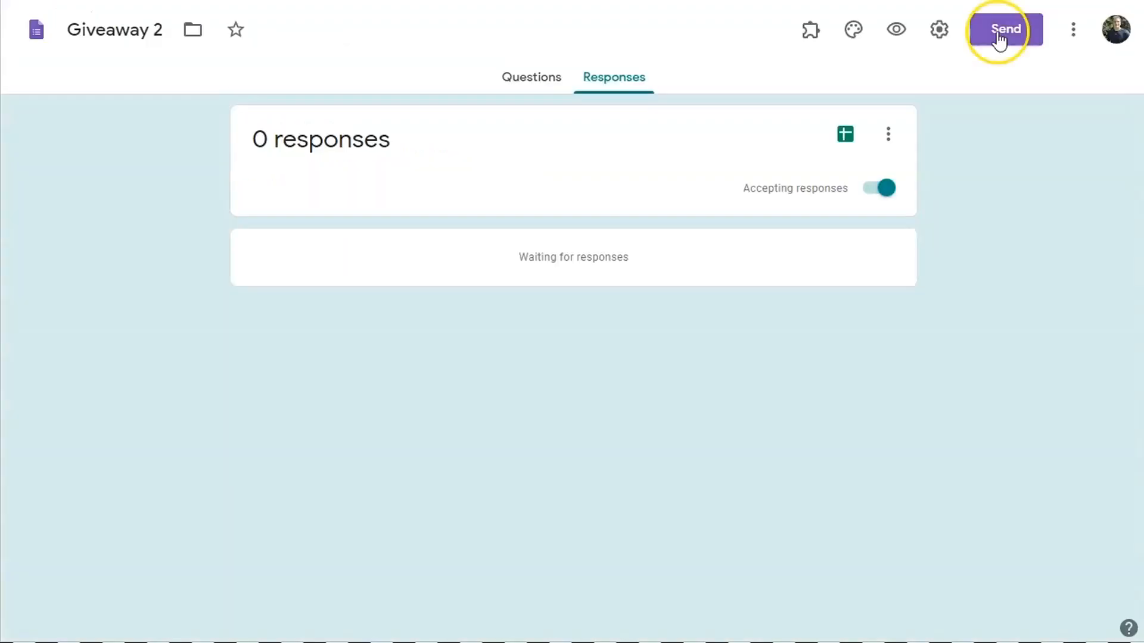
click(1005, 30)
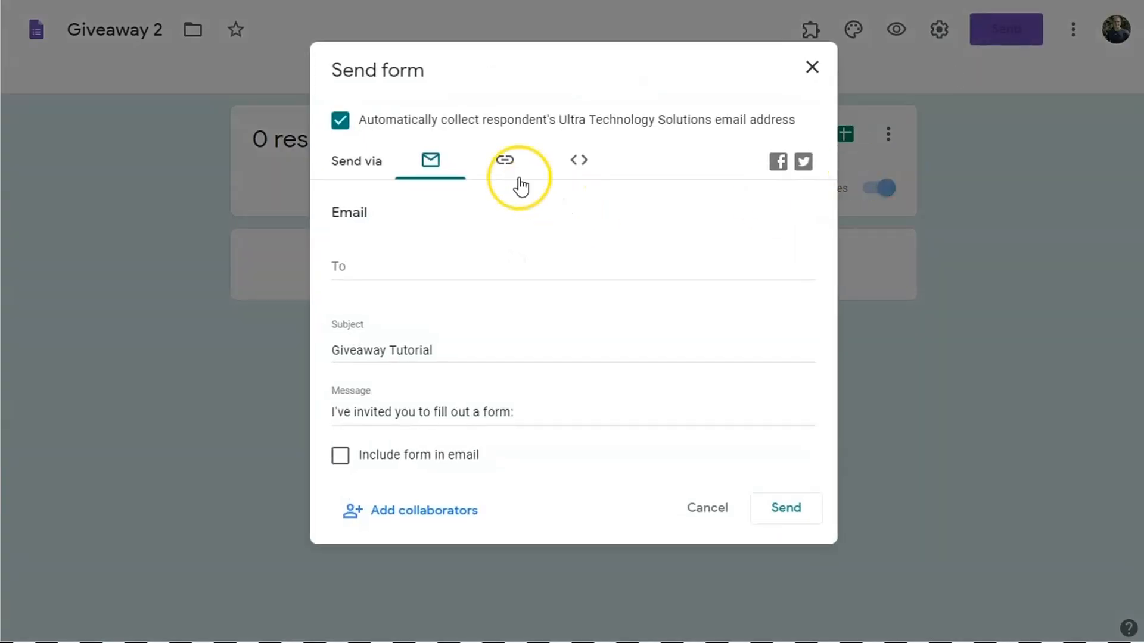
click(512, 173)
click(447, 248)
right_click(449, 247)
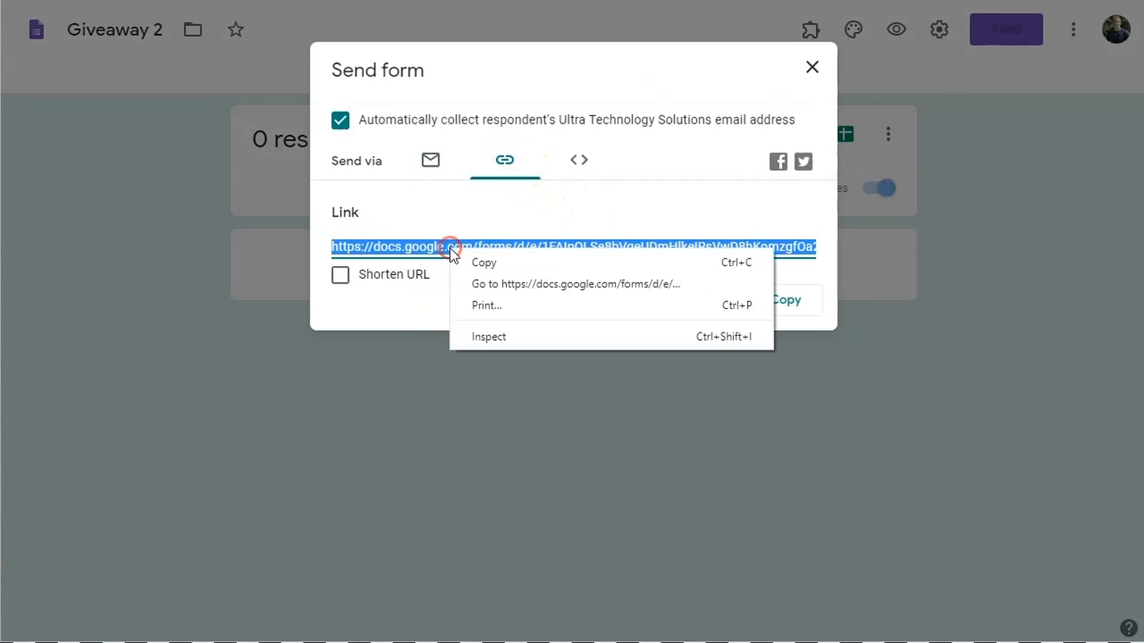
click(487, 263)
click(705, 299)
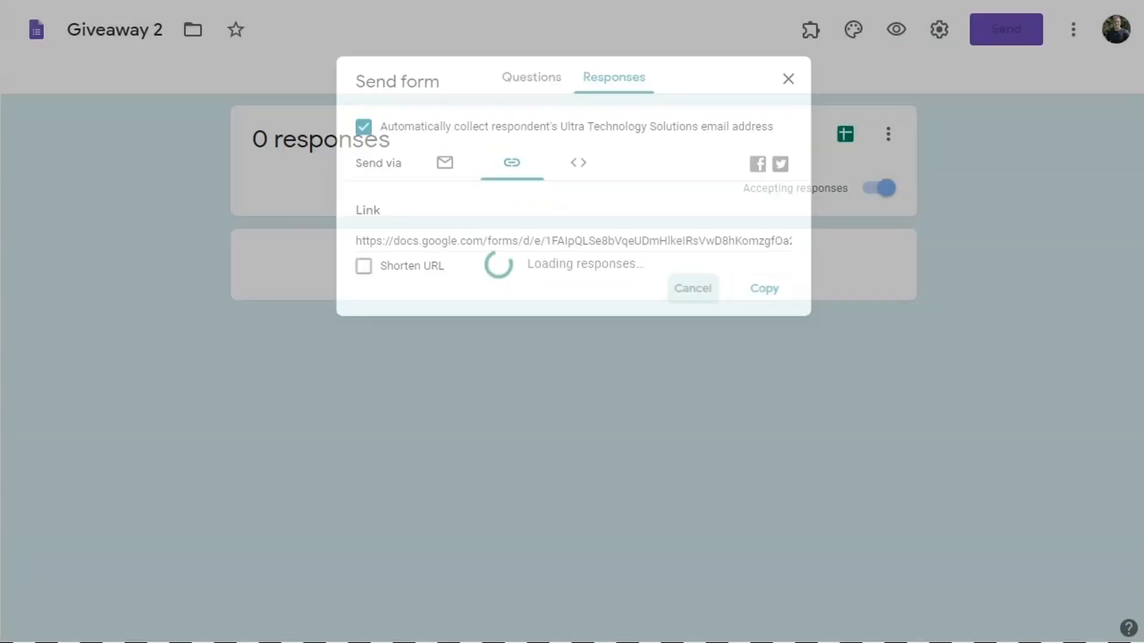
- Open the form link in a new tab and submit a test response with first and last name
key(ctrl+t)
key(ctrl+v)
key(Return)
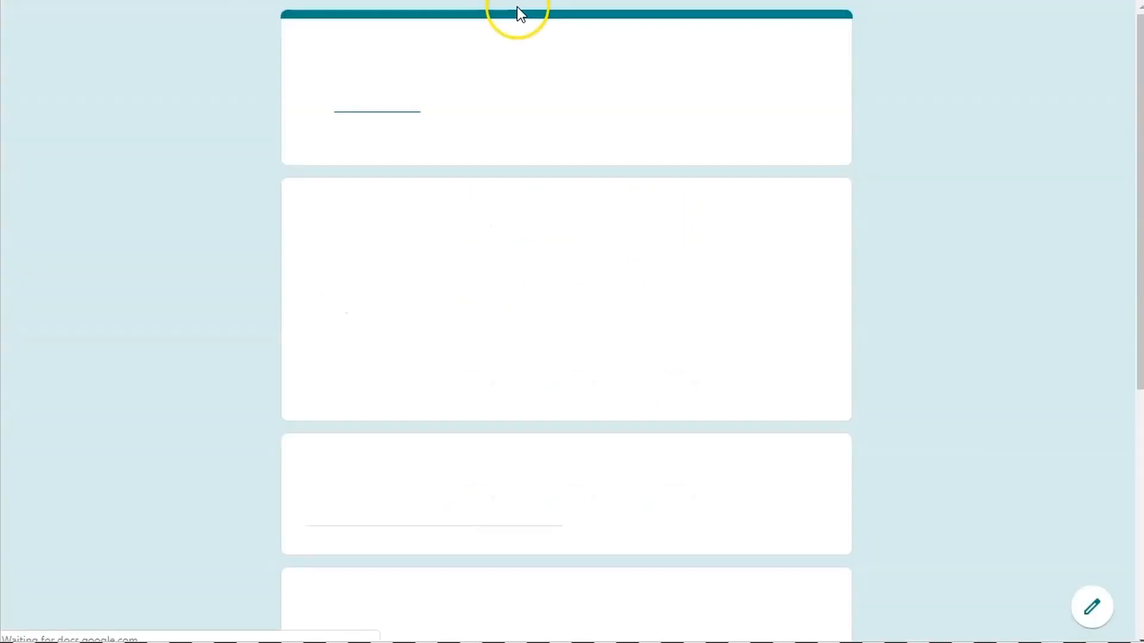
click(407, 507)
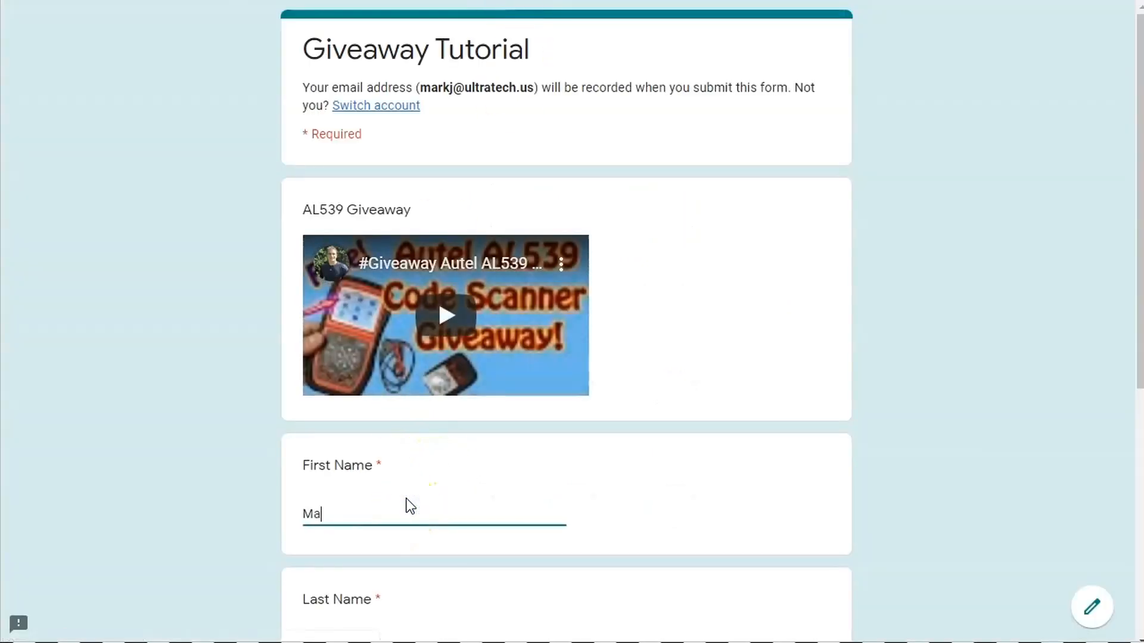
key(Tab)
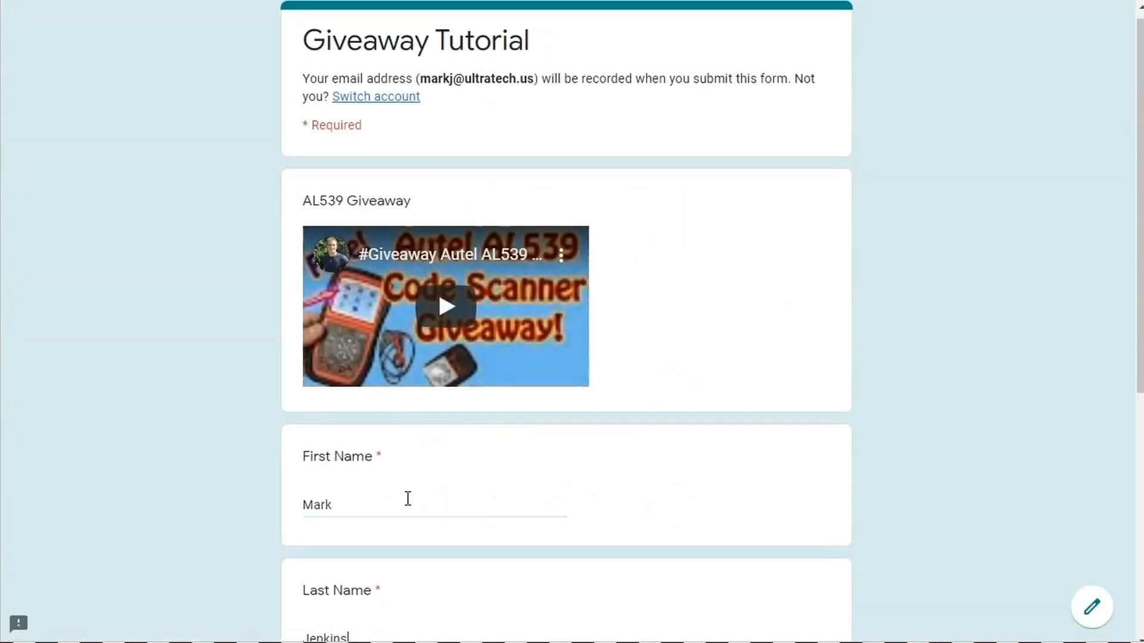
scroll(409, 504, down, 7)
click(316, 500)
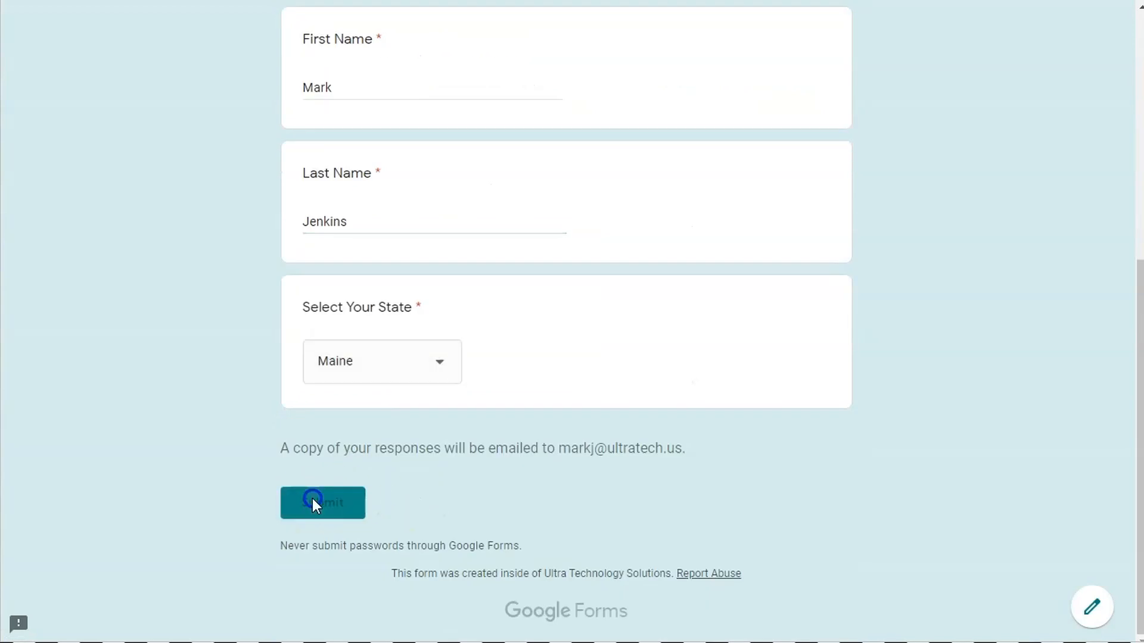
click(356, 0)
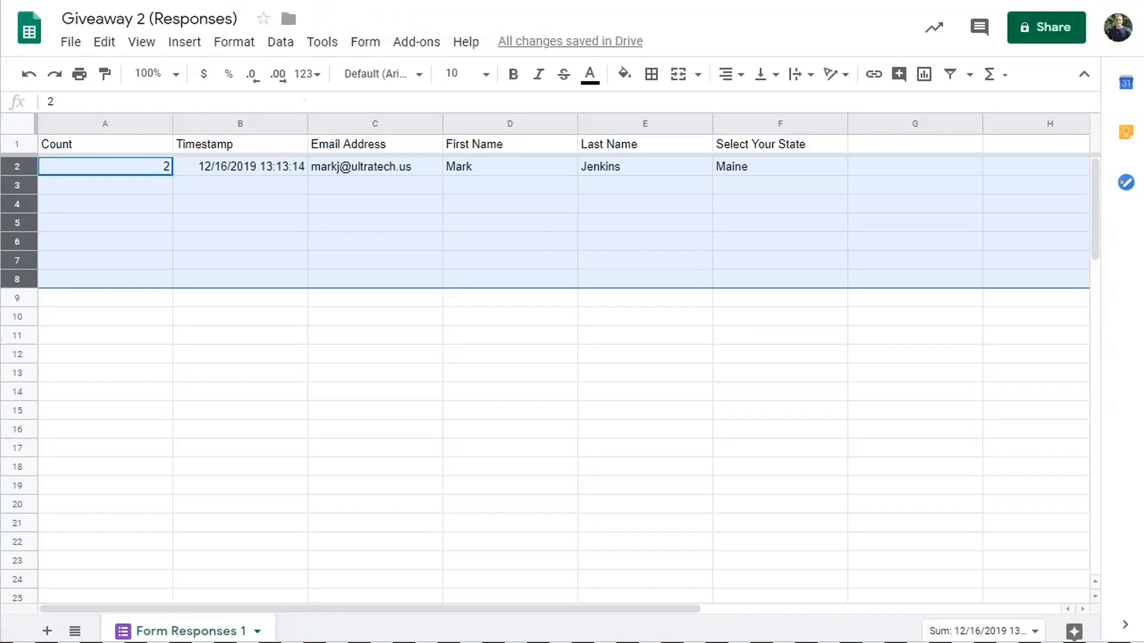
click(143, 221)
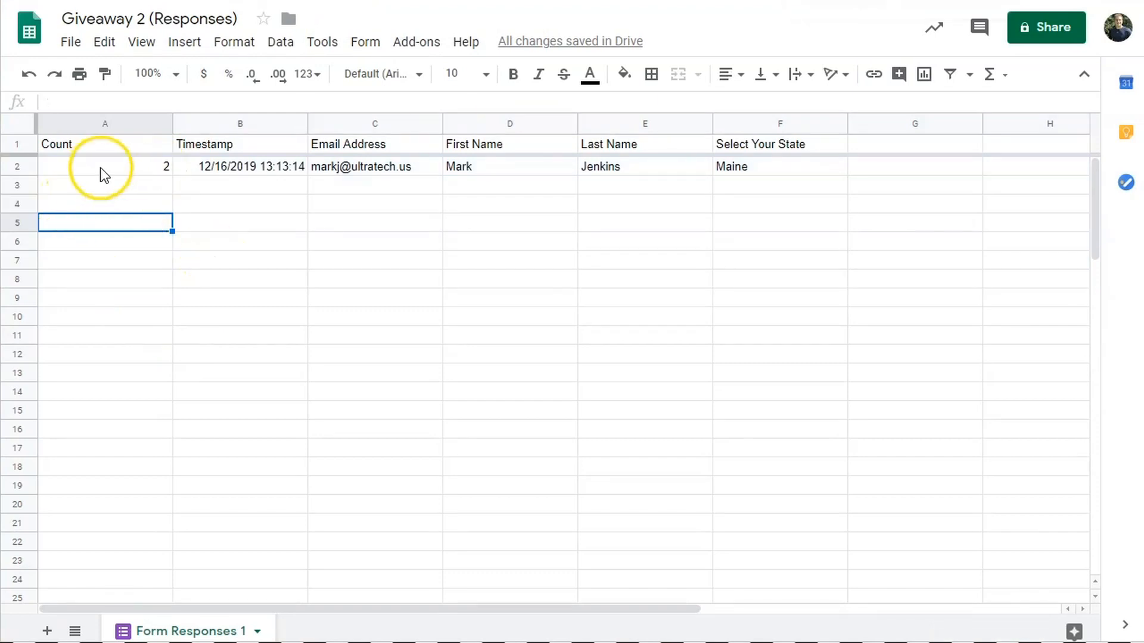
click(536, 0)
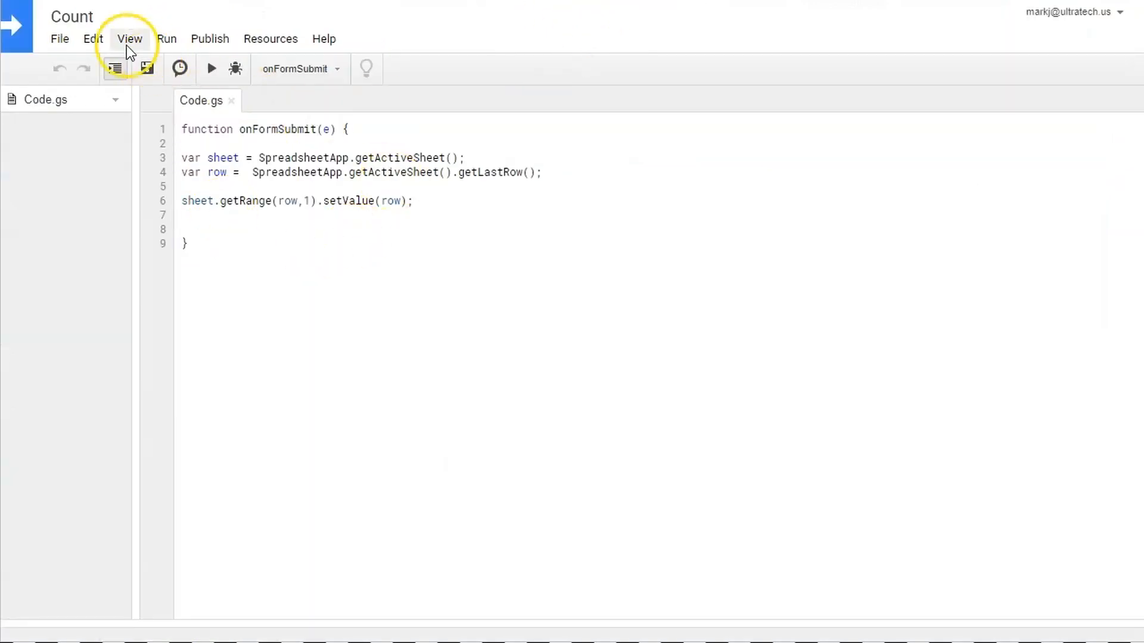
click(93, 39)
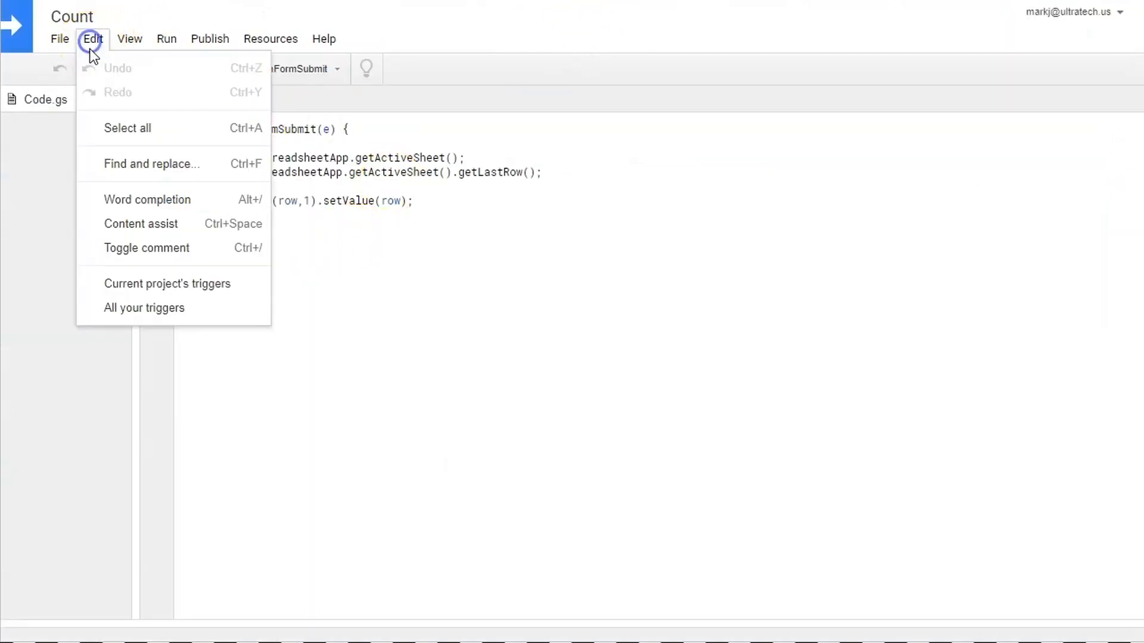
click(172, 286)
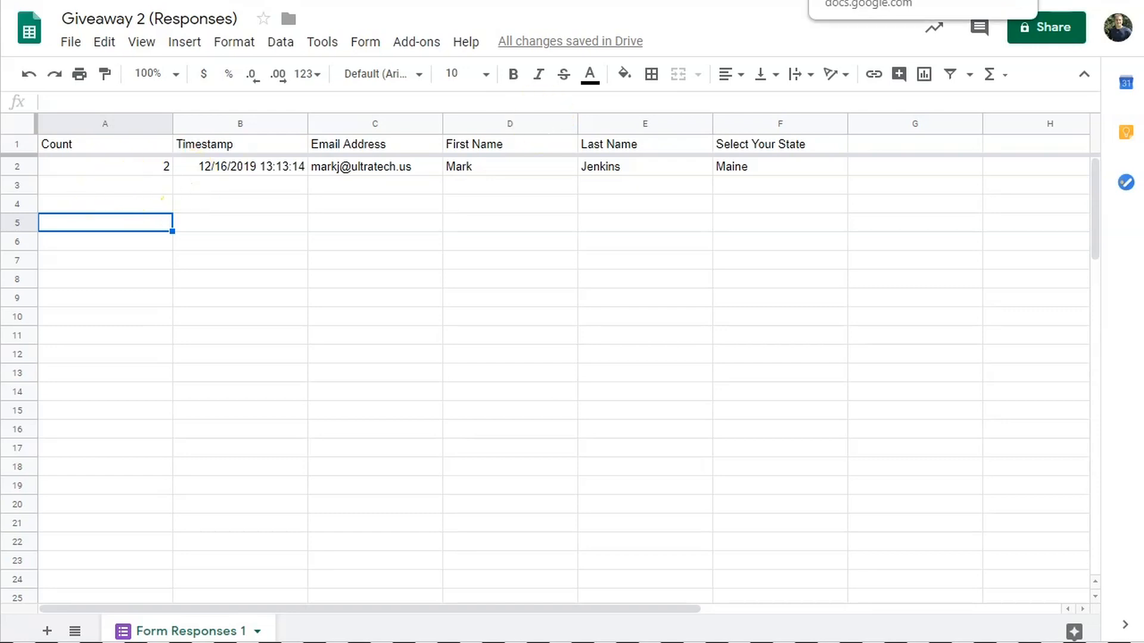
- Start another response, enter a name and choose a state, then submit it
click(882, 0)
click(432, 154)
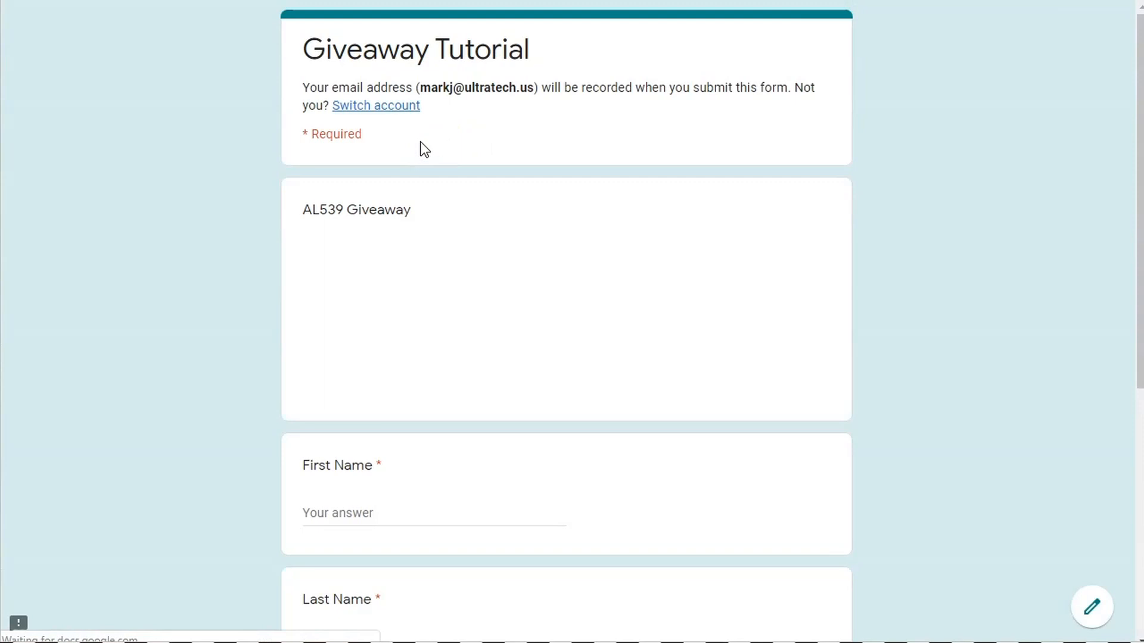
scroll(529, 411, down, 5)
click(342, 224)
text(George)
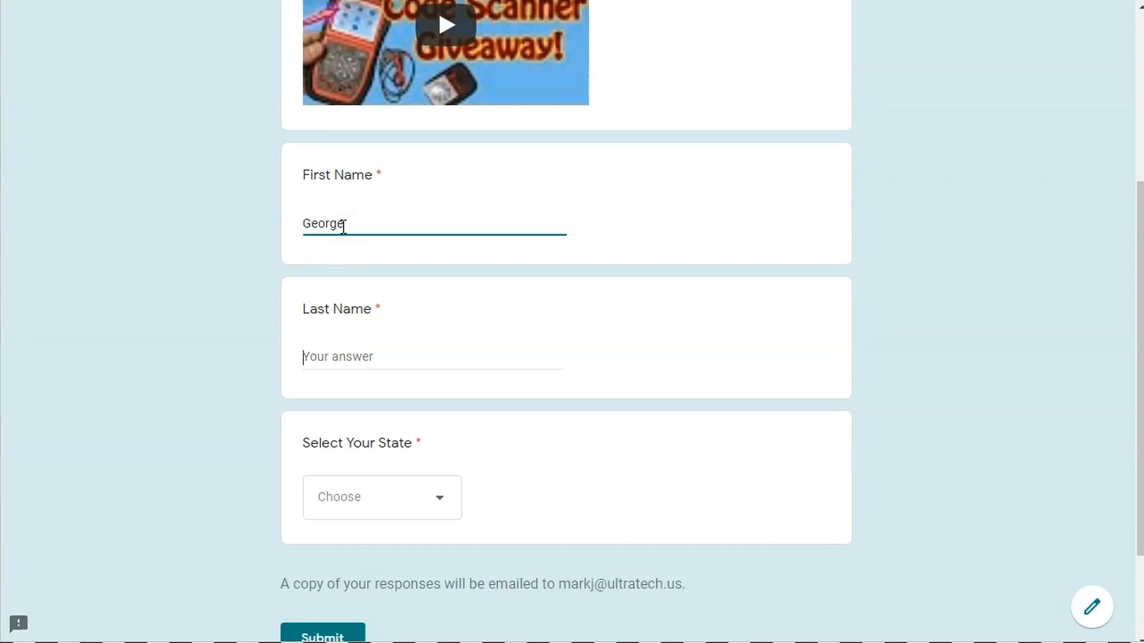
text(Bush)
key(Tab)
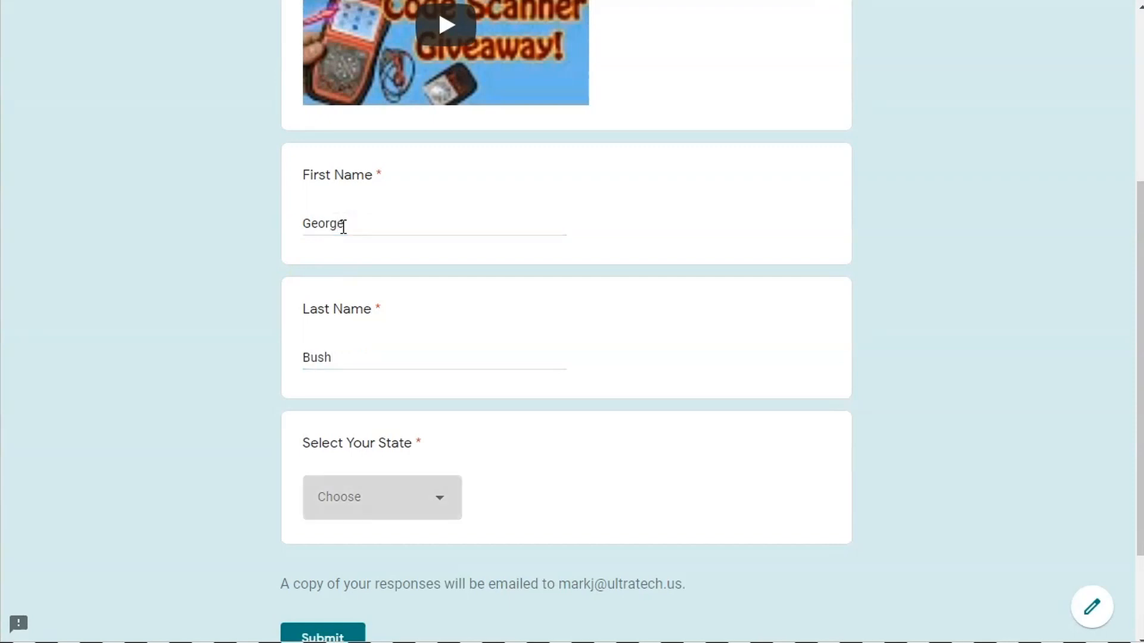
click(353, 214)
click(321, 635)
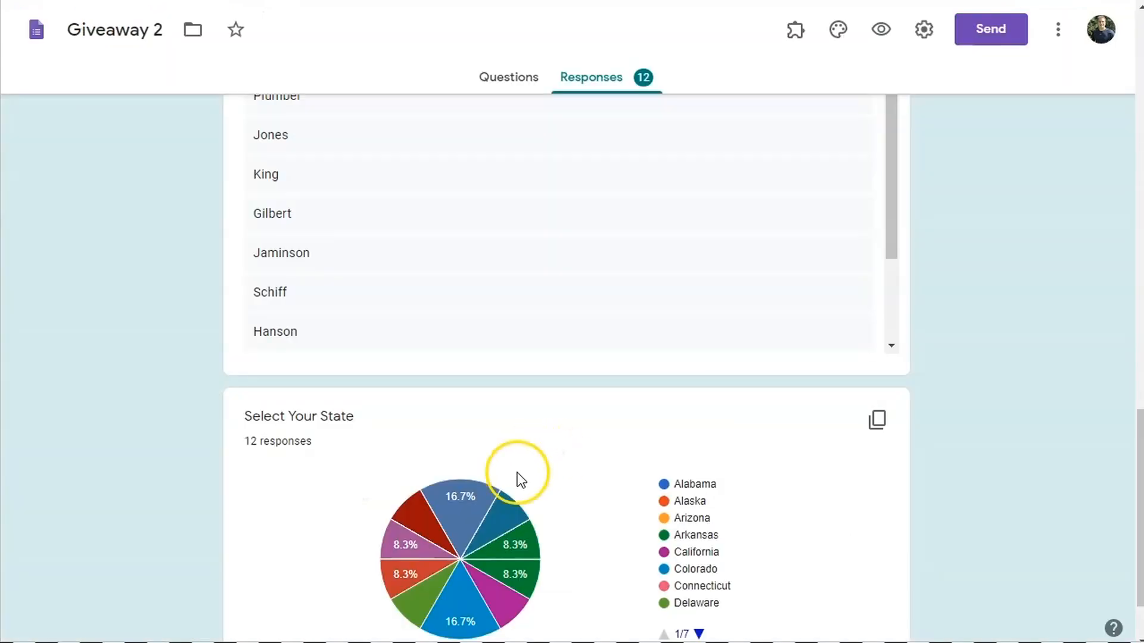
- Scroll through the response summaries, then return to the Giveaway 2 (Responses) spreadsheet
scroll(417, 453, down, 2)
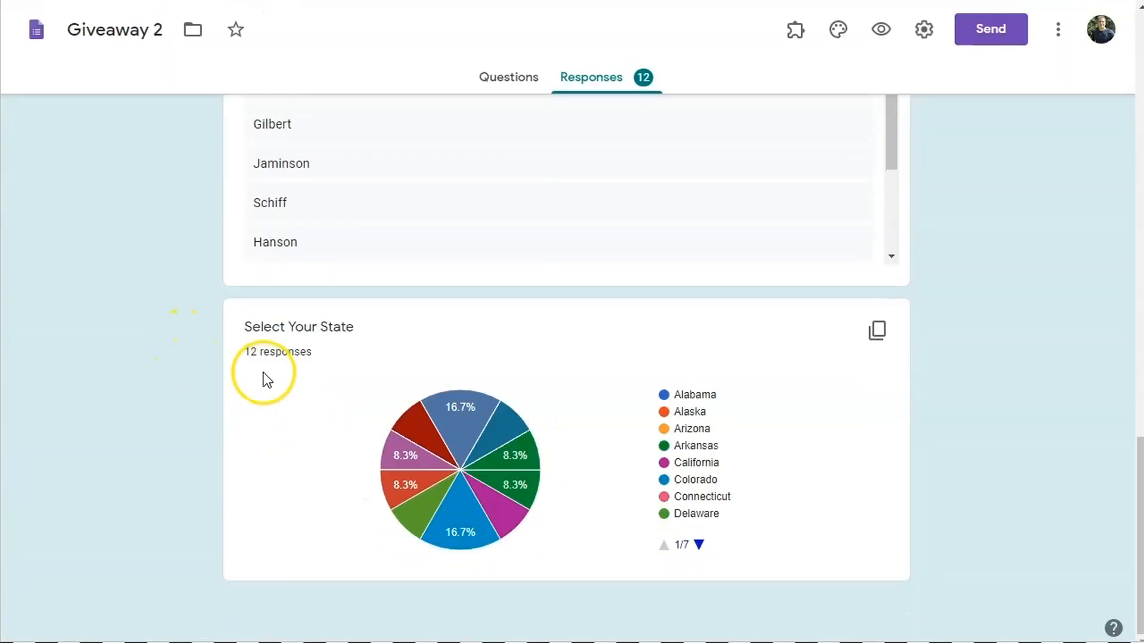
drag(258, 356, 324, 354)
scroll(540, 420, up, 5)
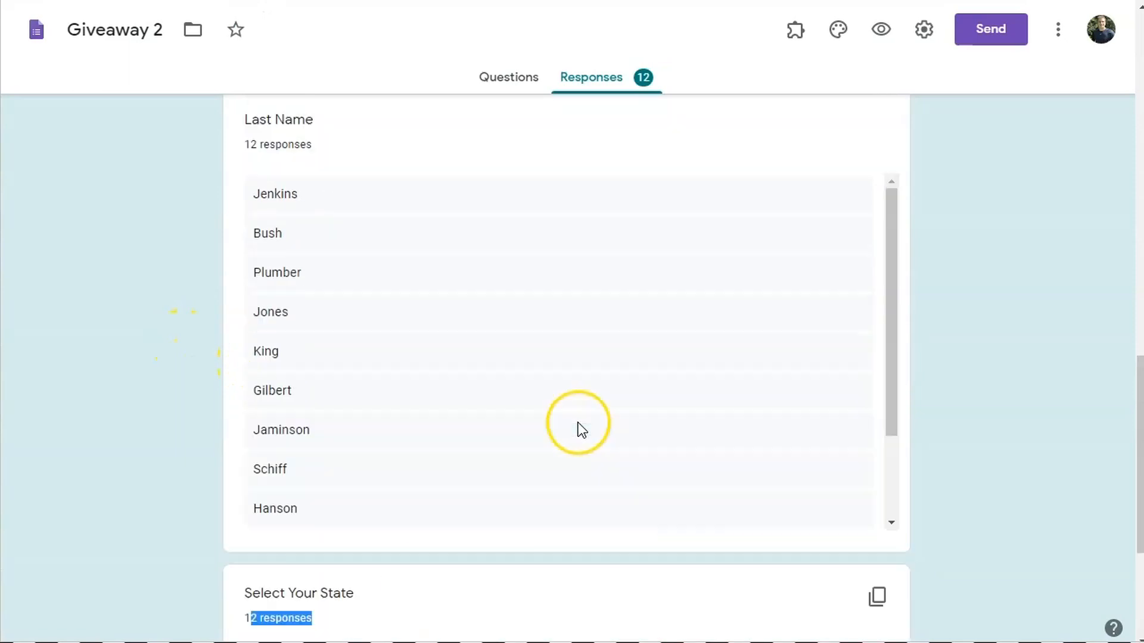
drag(887, 324, 888, 235)
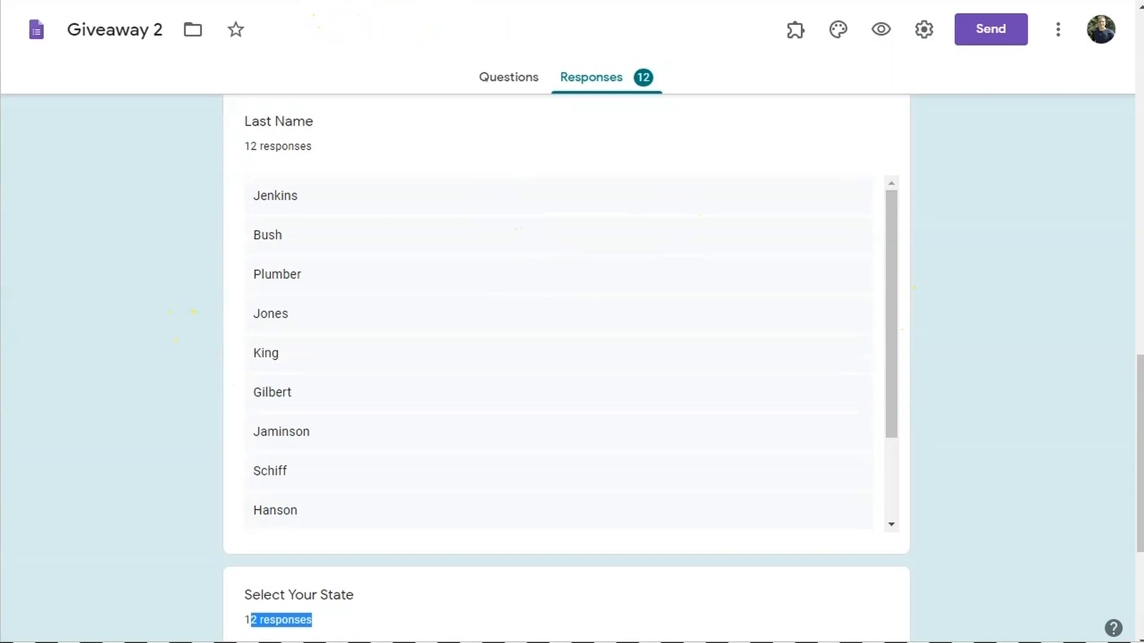
click(309, 1)
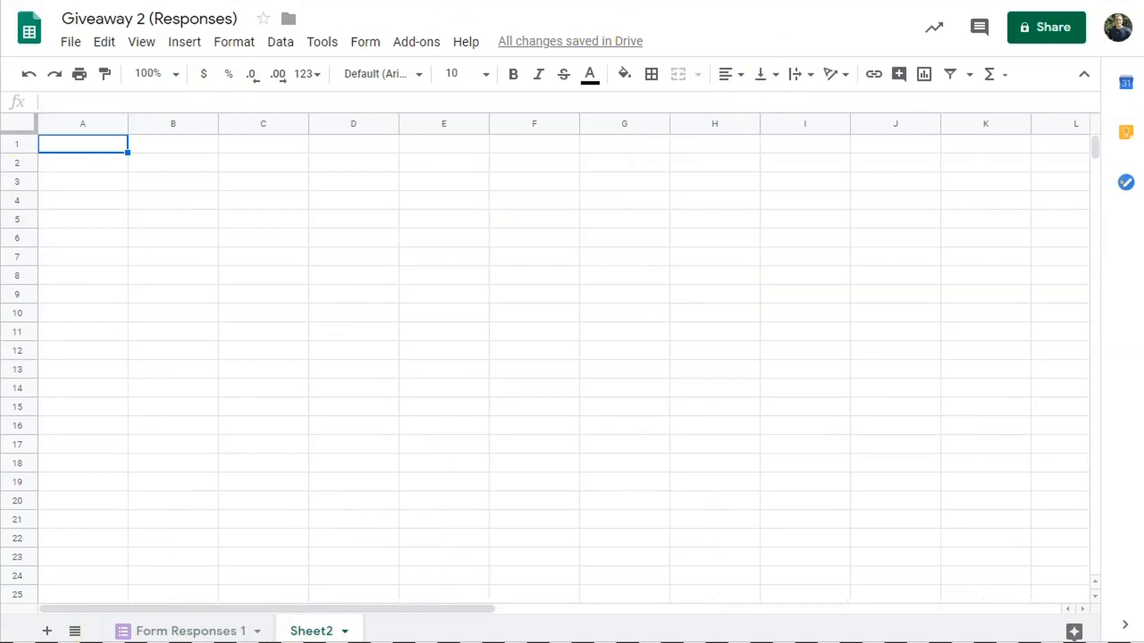
- Paste the IF/IFERROR/INDEX/RANDBETWEEN winner formula into D4 and widen column D
click(350, 202)
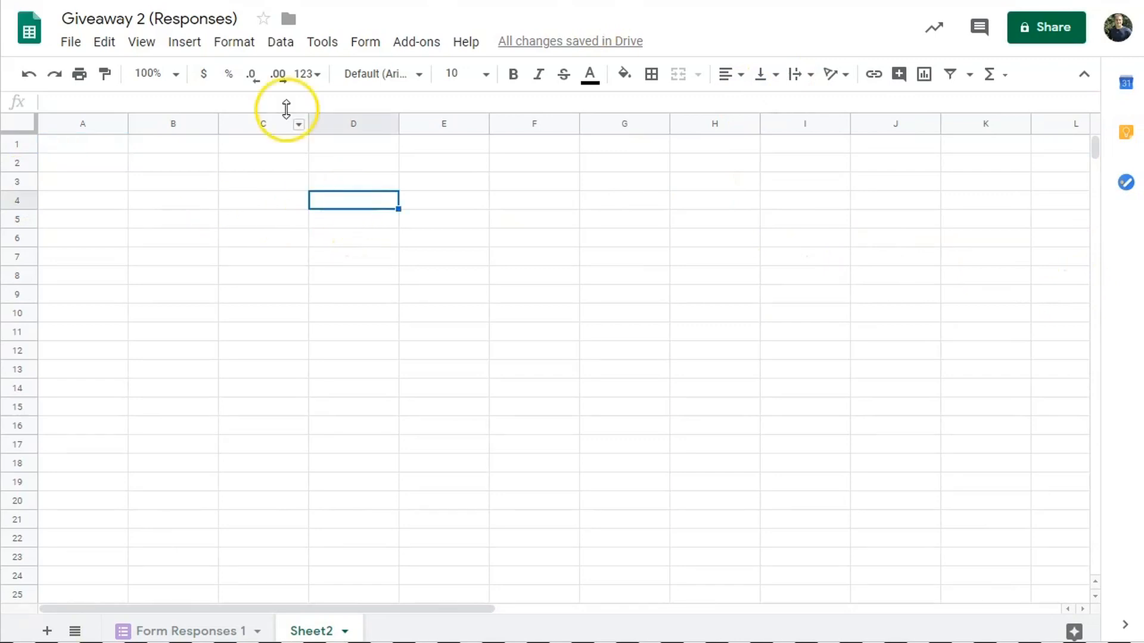
text(=if(B4="The Winner Is -",iferror(index('Form Responses 1'!B2:B,randbetween(1,counta('Form Responses 1'!B2:B))),"No Name!"),""))
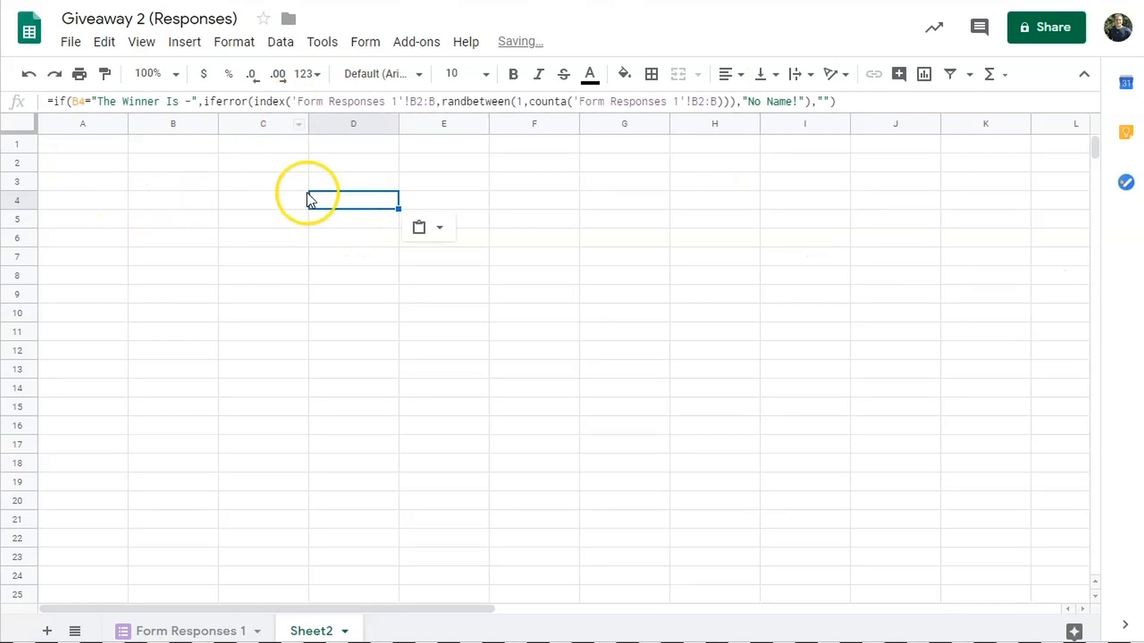
drag(397, 122, 544, 159)
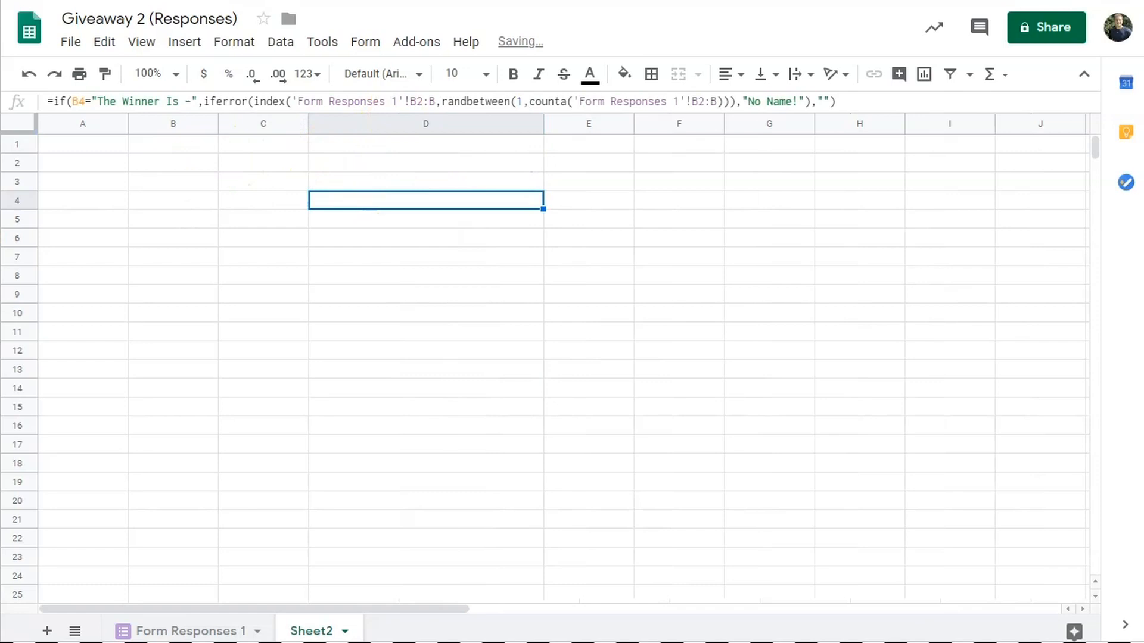
click(204, 203)
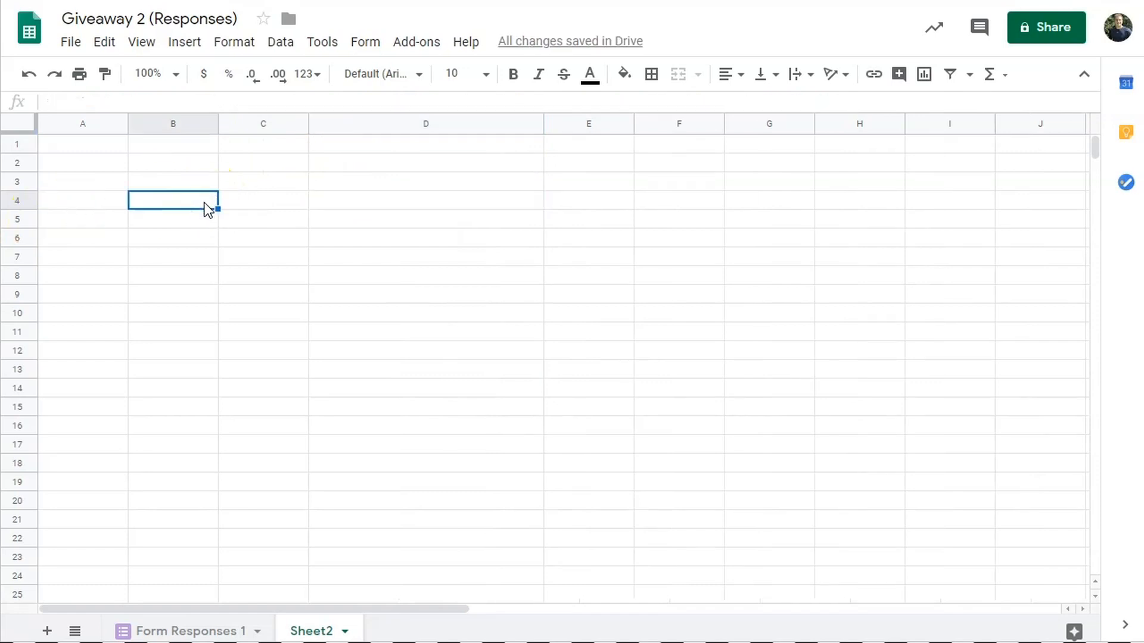
- Add a List of items validation to B4 with 'Random Winner Selection' and 'The Winner Is -'
click(284, 54)
mouse_move(318, 51)
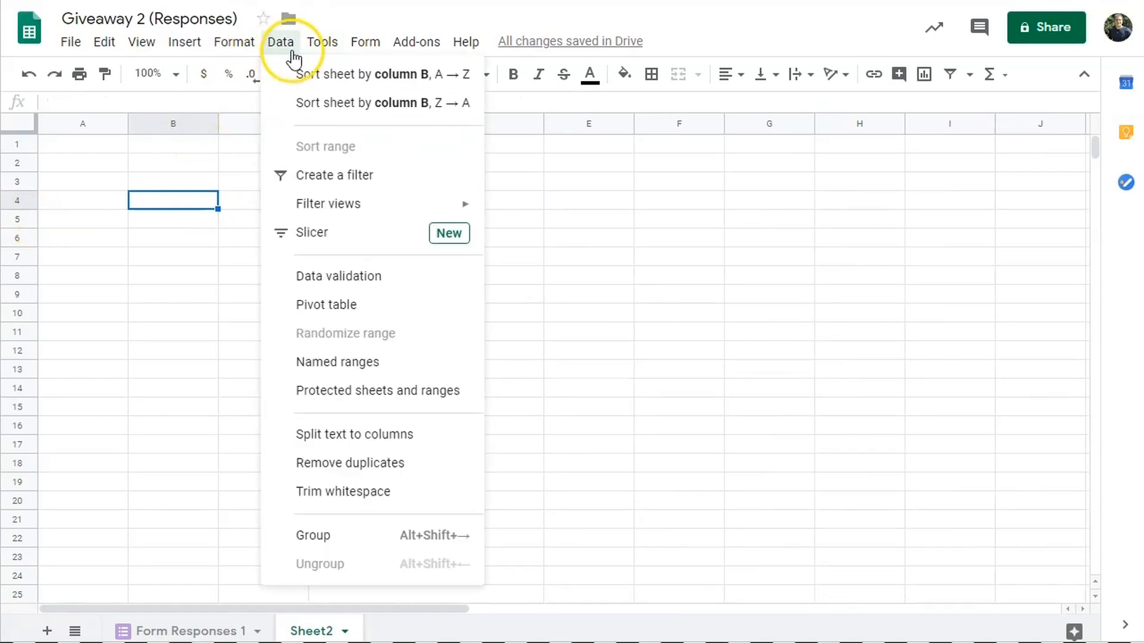
click(326, 288)
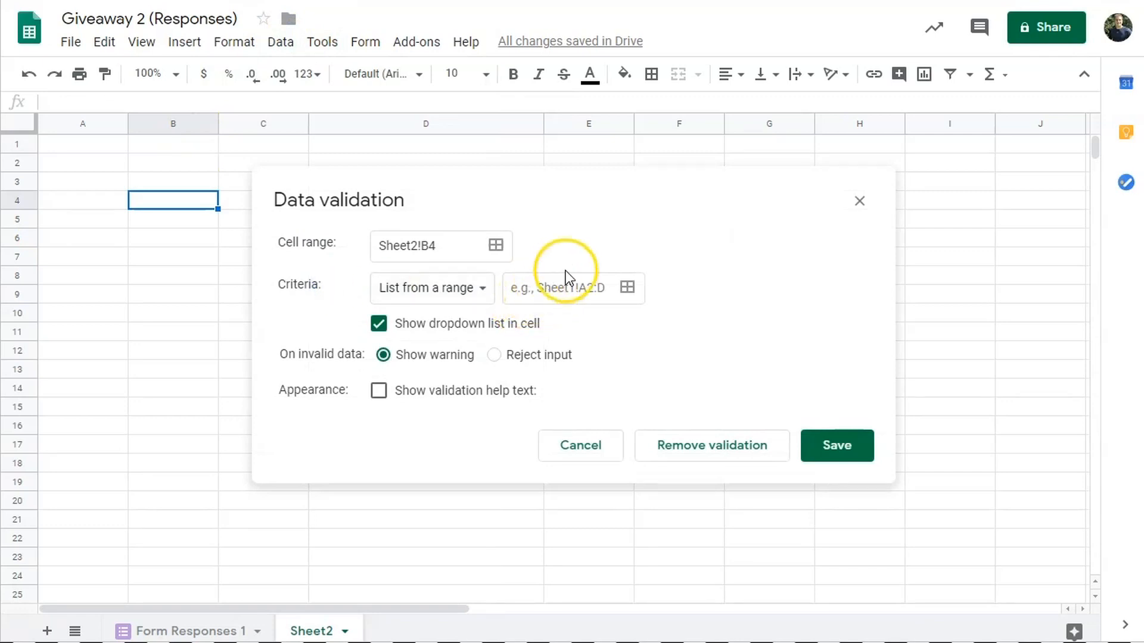
click(462, 287)
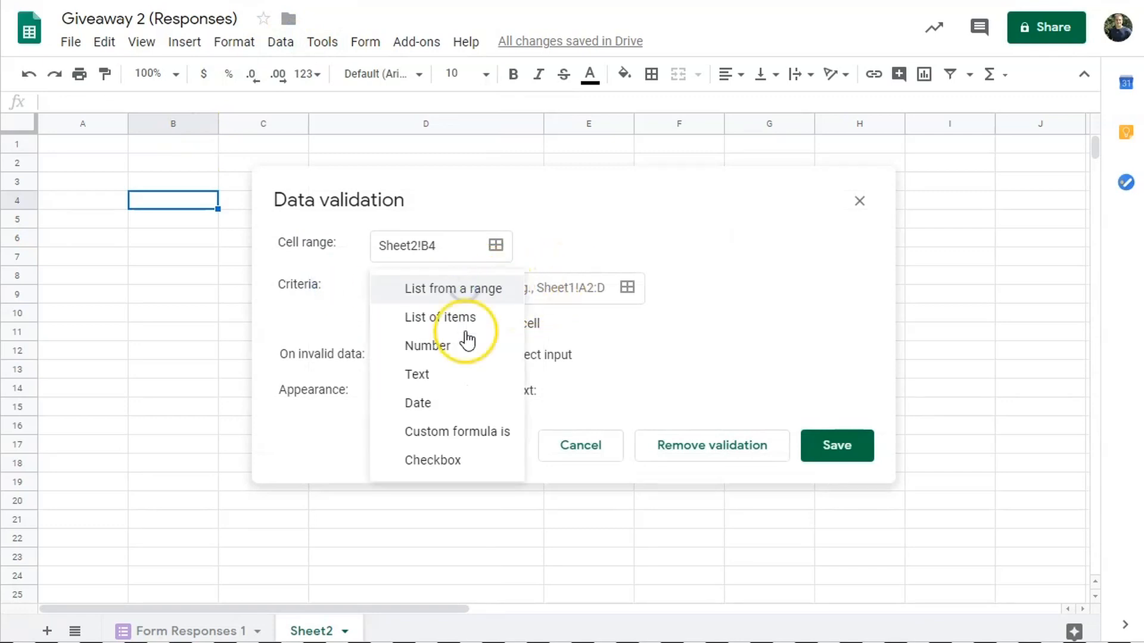
click(465, 322)
click(539, 288)
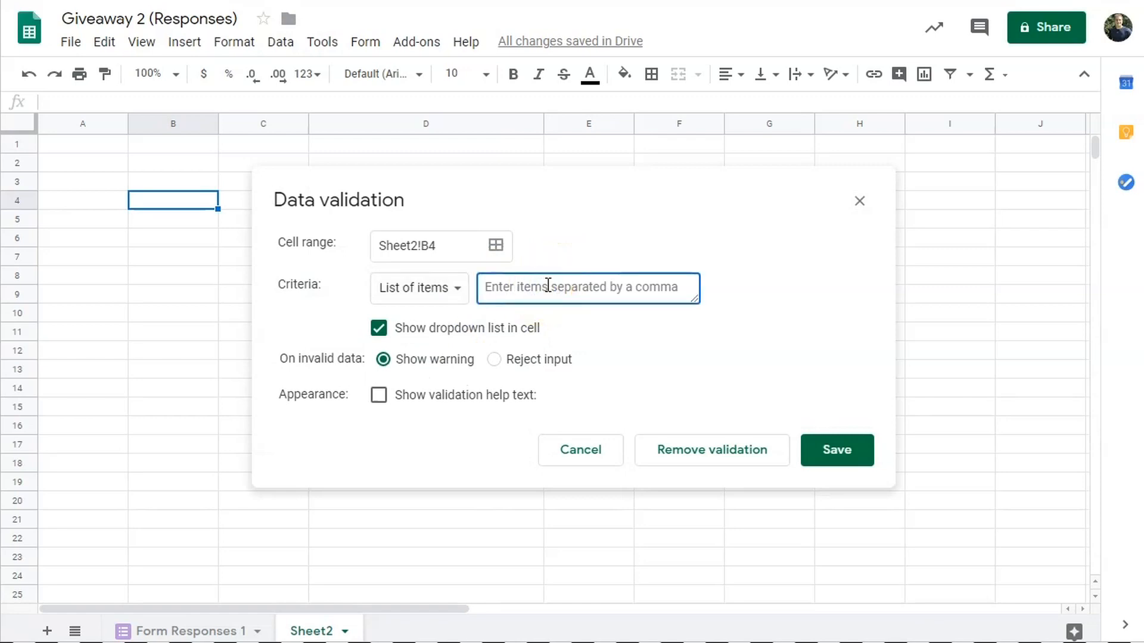
text(Random Winner Selection,The Winner Is -)
click(830, 460)
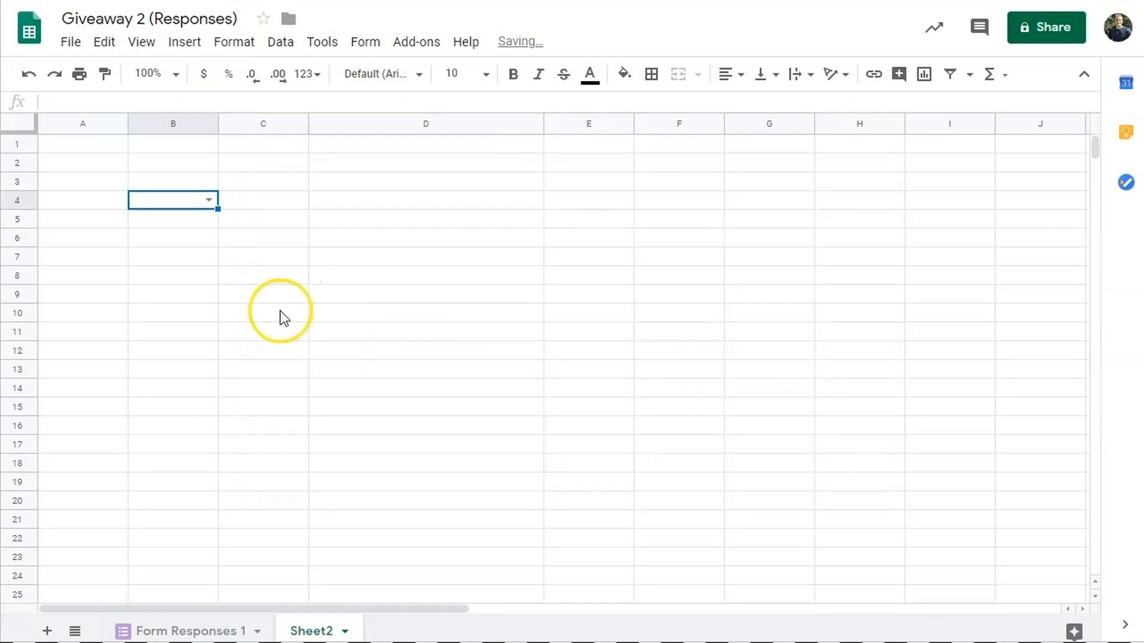
- Set B4's dropdown to 'The Winner Is -'
click(208, 200)
click(197, 221)
double_click(207, 202)
click(188, 245)
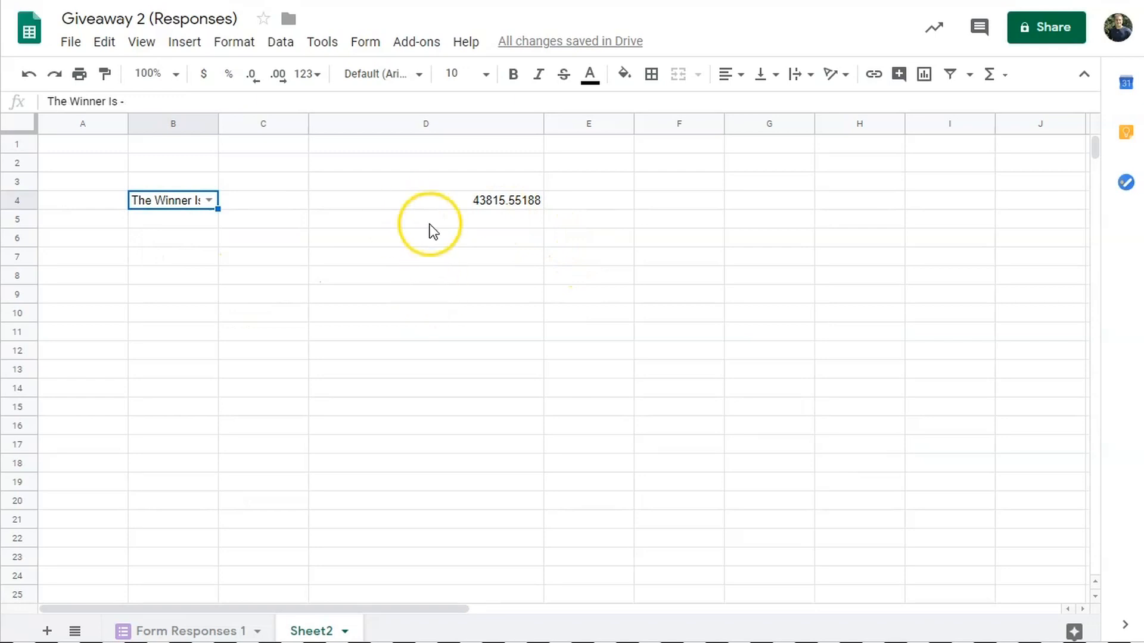
- Widen the Timestamp column on Form Responses 1 and compare it with D4's value on Sheet2
click(224, 633)
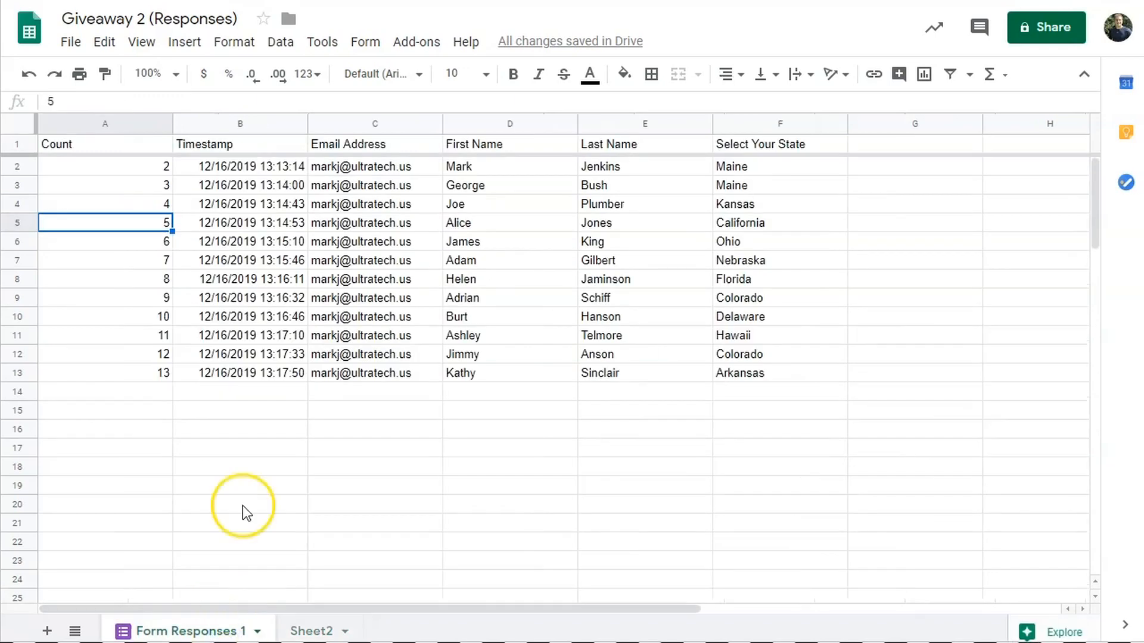
drag(307, 119, 350, 119)
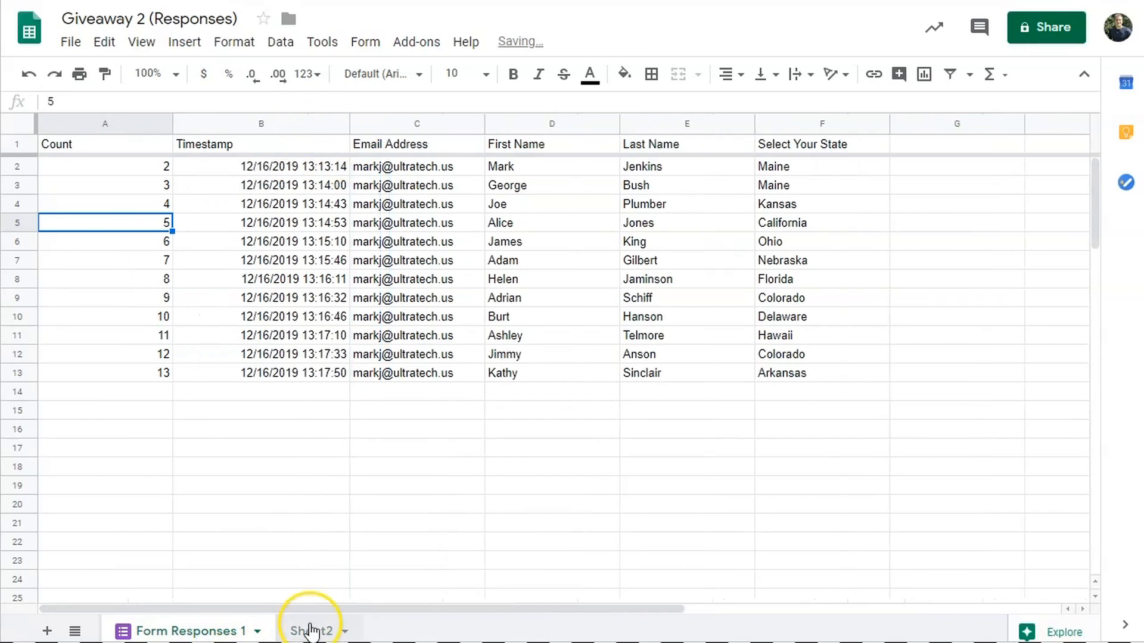
click(307, 630)
click(420, 204)
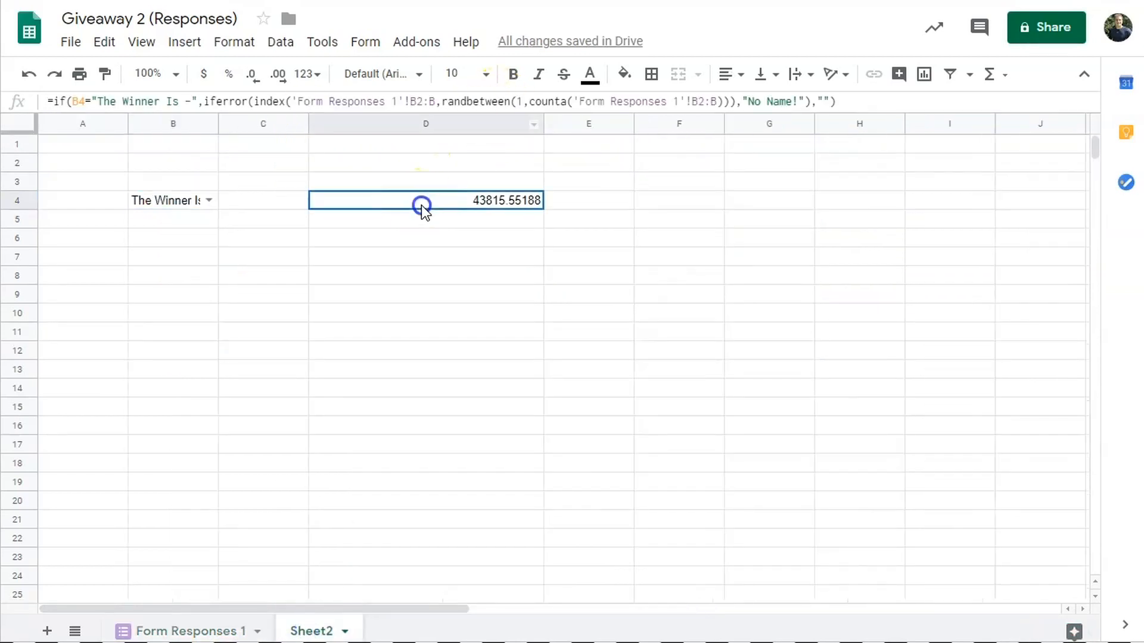
click(225, 631)
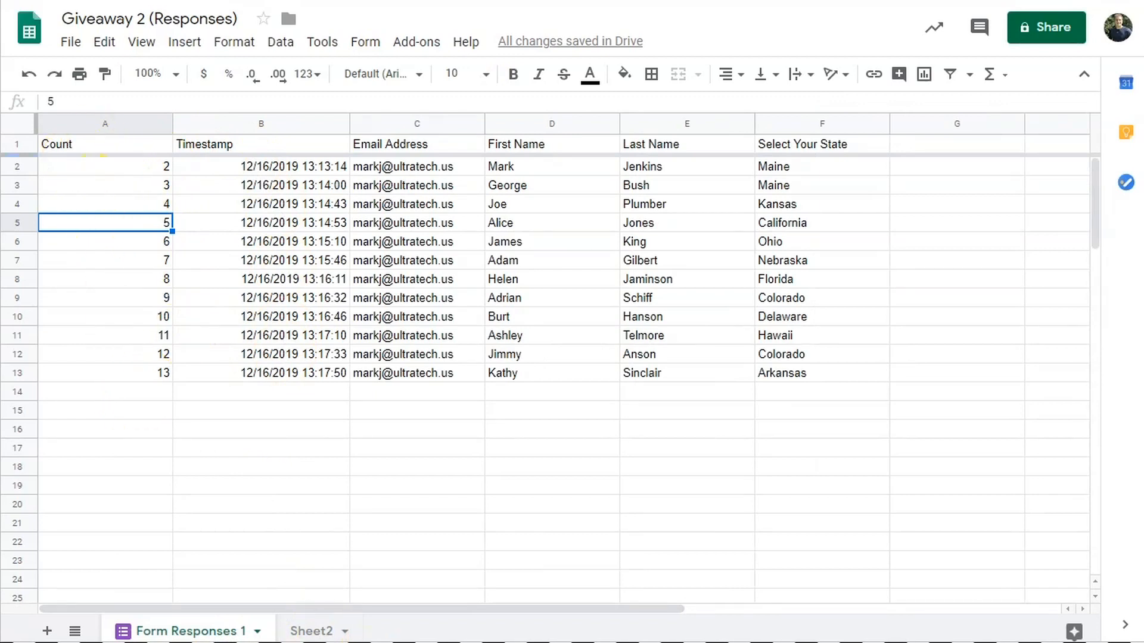
click(312, 632)
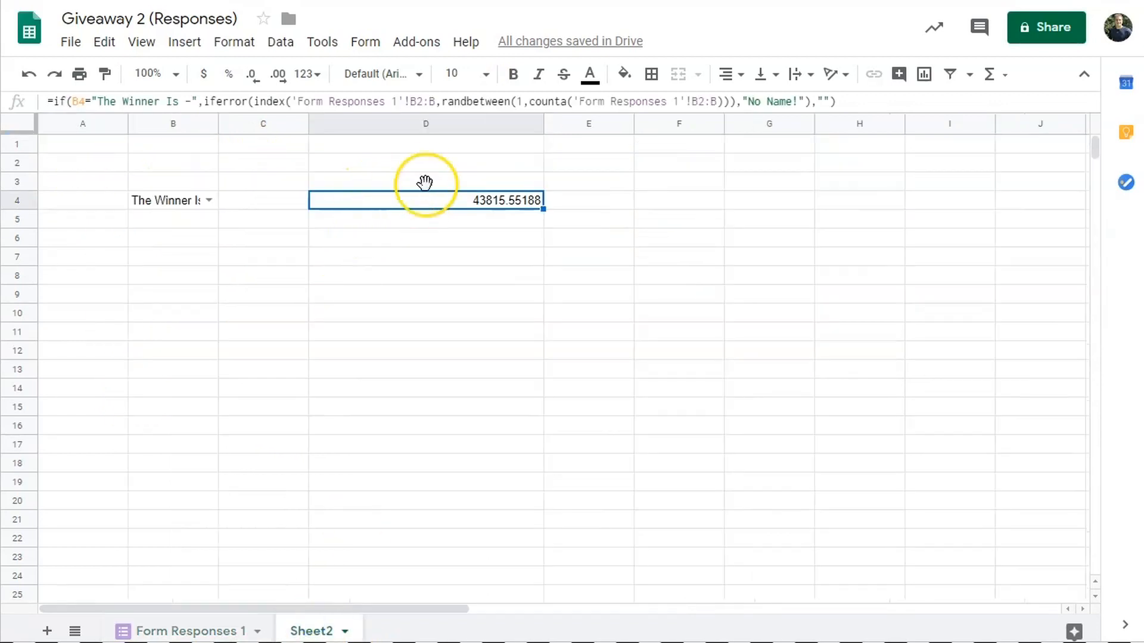
click(196, 630)
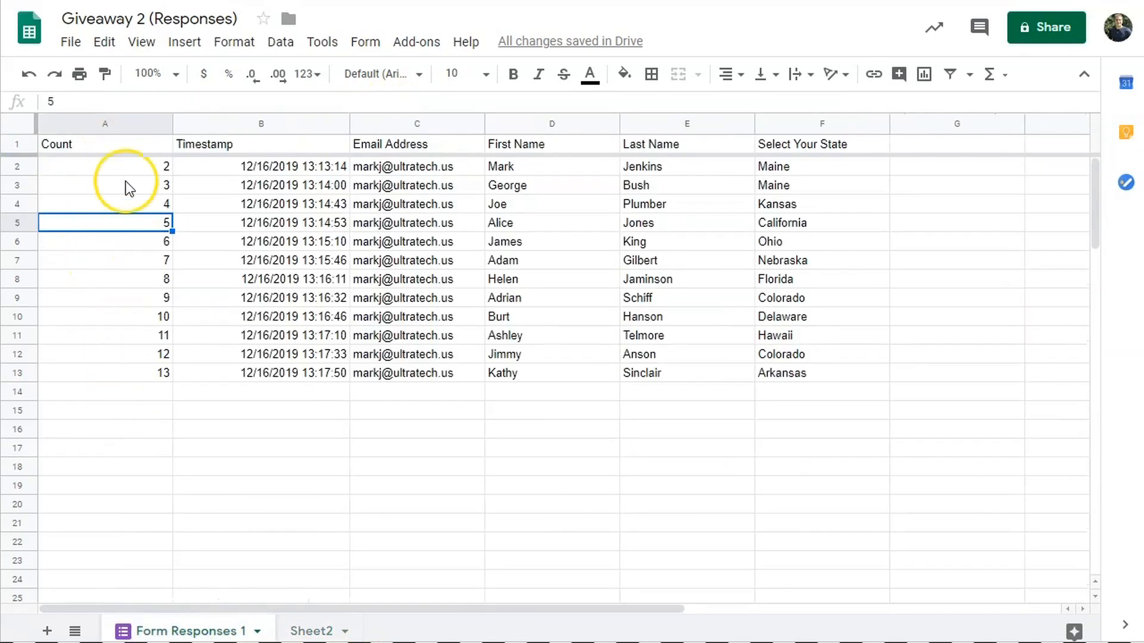
click(307, 630)
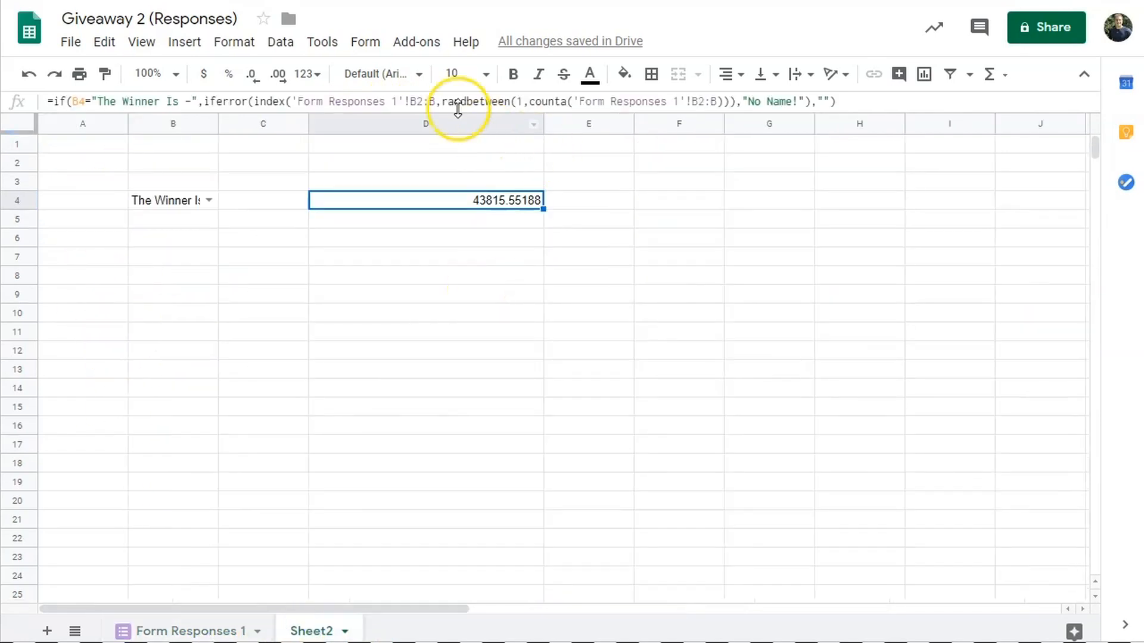
- Change D4's formula to use 'Form Responses 1' column A (a2:a) instead of B2:B
click(415, 102)
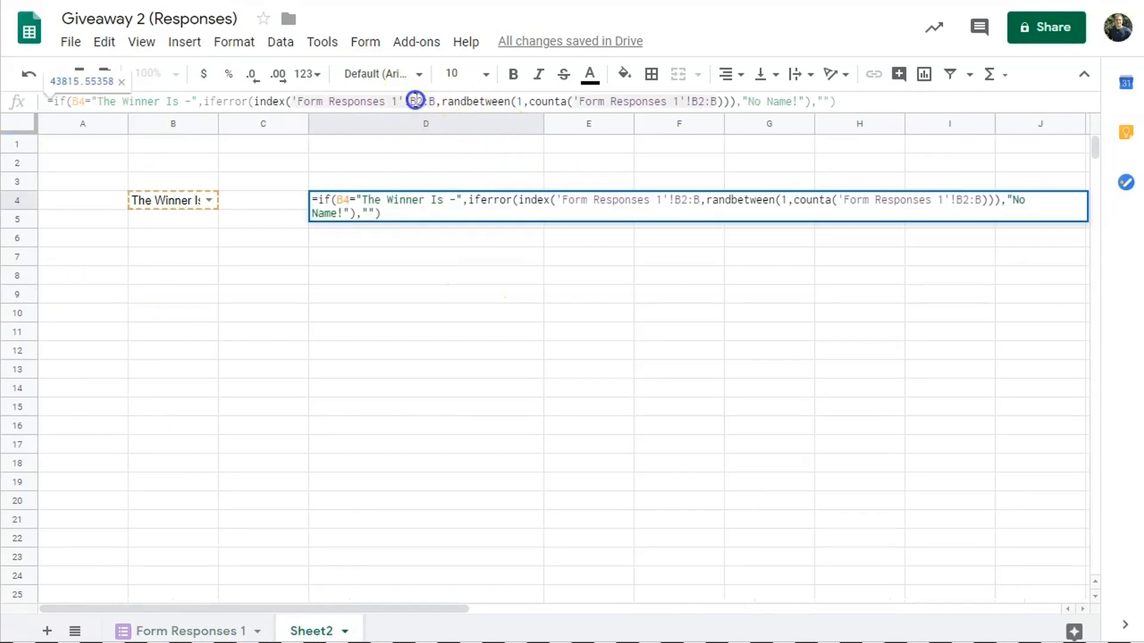
drag(413, 101, 430, 102)
text(a2:a)
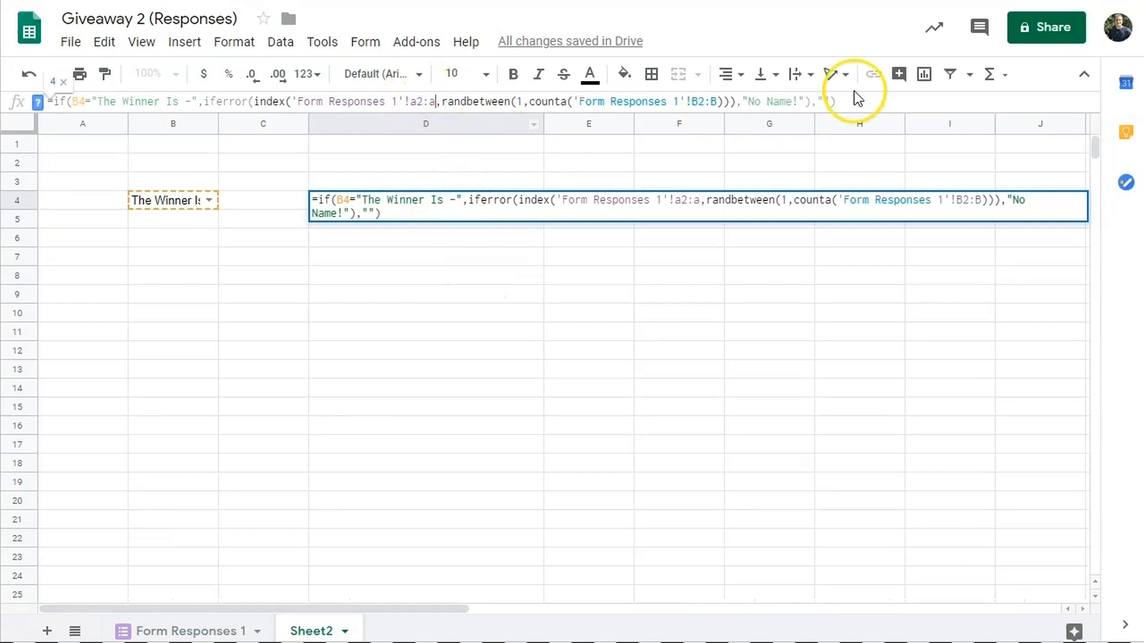
click(696, 102)
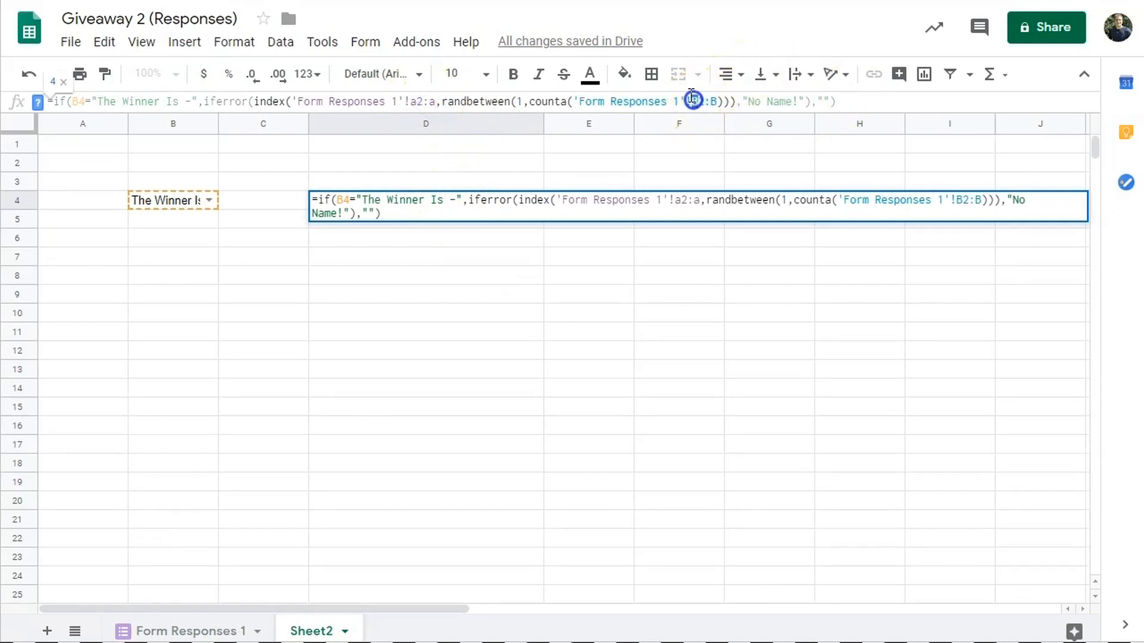
text(a)
click(713, 101)
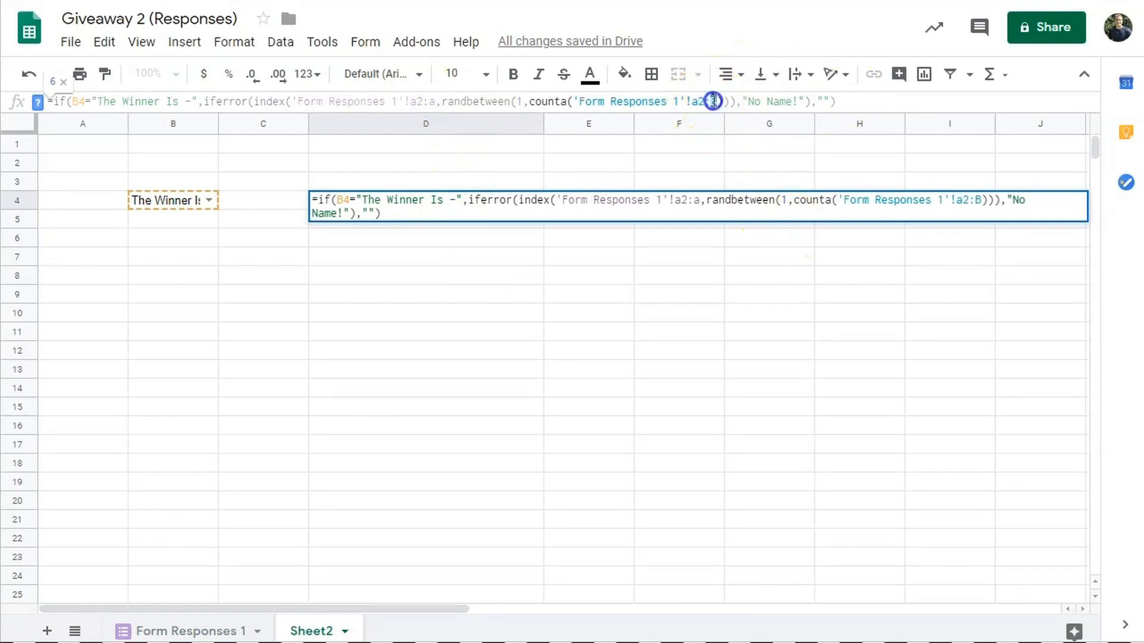
text(A)
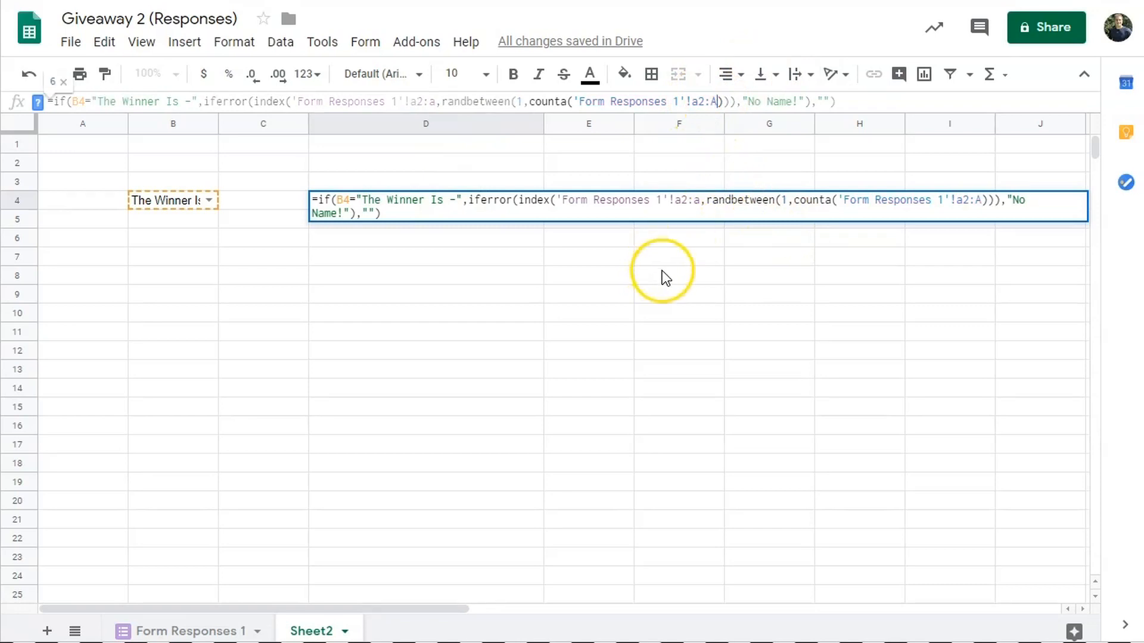
click(617, 353)
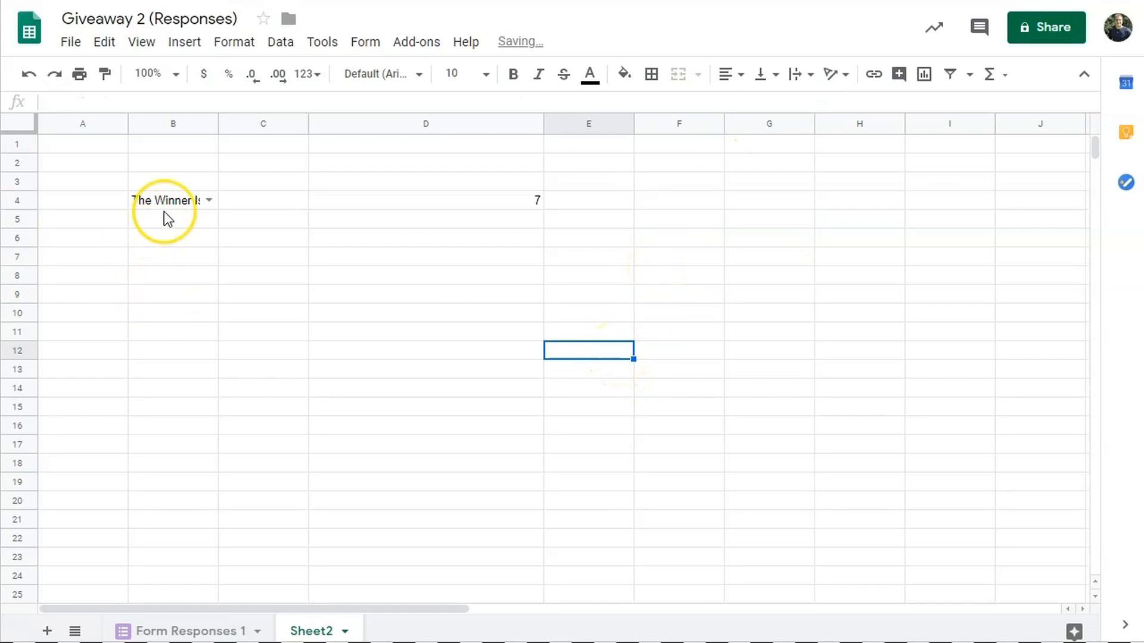
- Toggle B4 to Random Winner Selection and back to 'The Winner Is -' to redraw
click(174, 197)
click(209, 201)
click(202, 246)
click(209, 200)
click(196, 246)
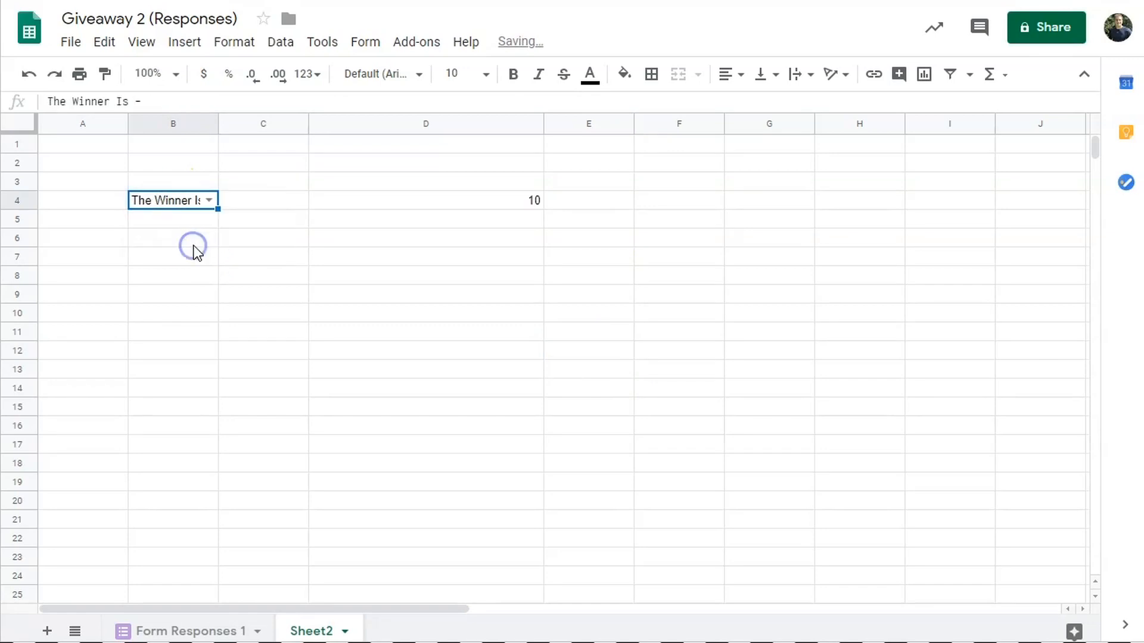
- Narrow column D and widen columns E and F on Sheet2
drag(544, 122, 425, 123)
drag(516, 123, 549, 123)
drag(637, 126, 663, 126)
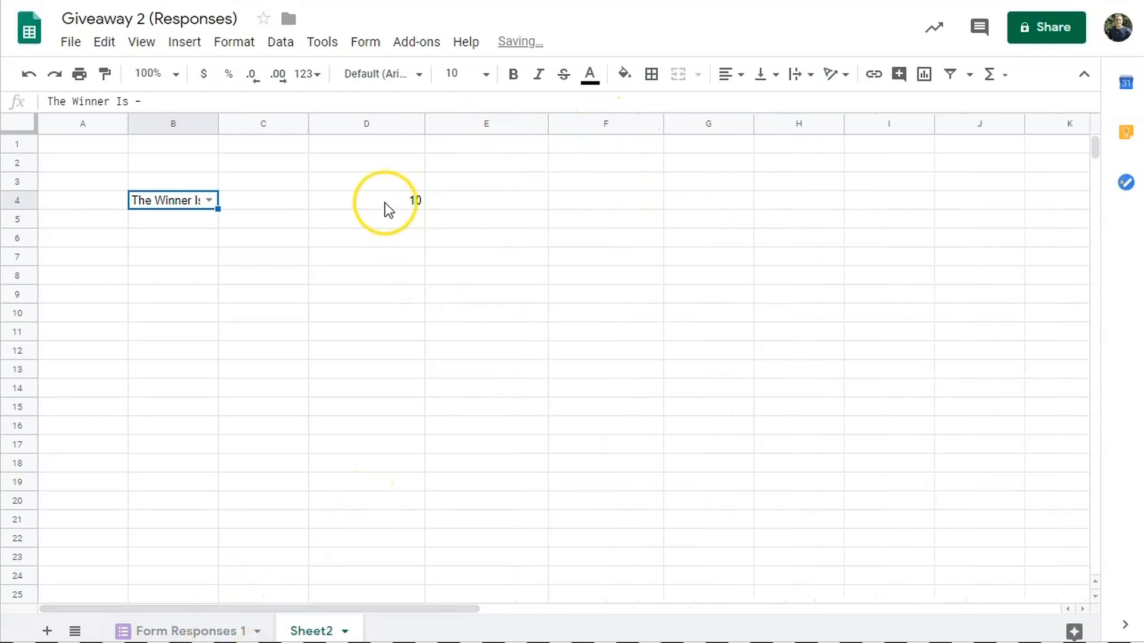
click(199, 629)
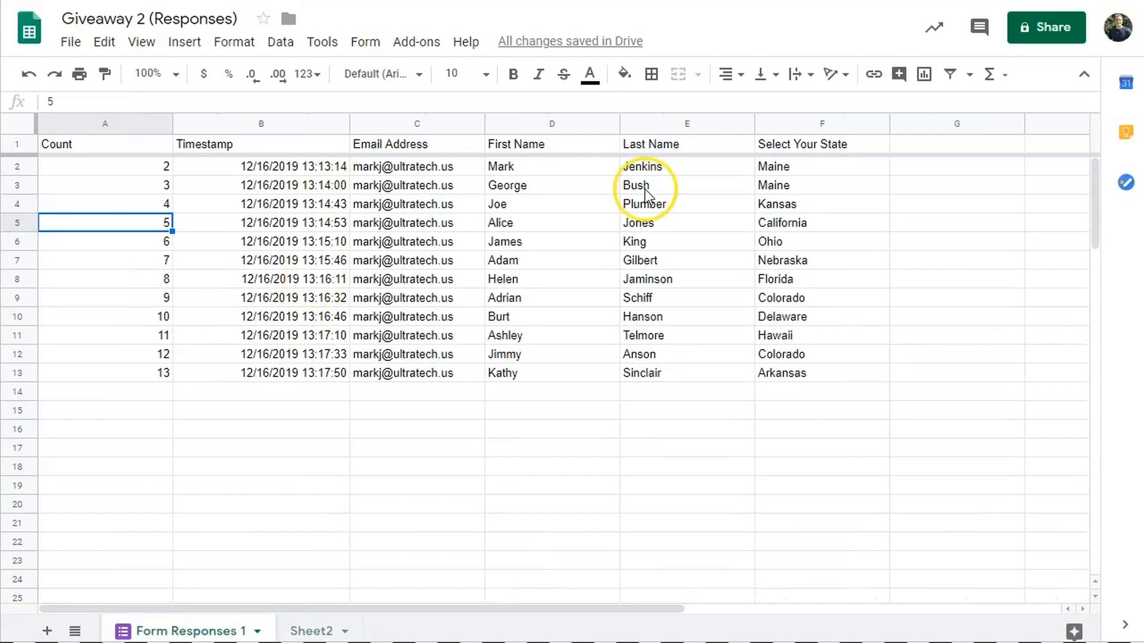
click(311, 631)
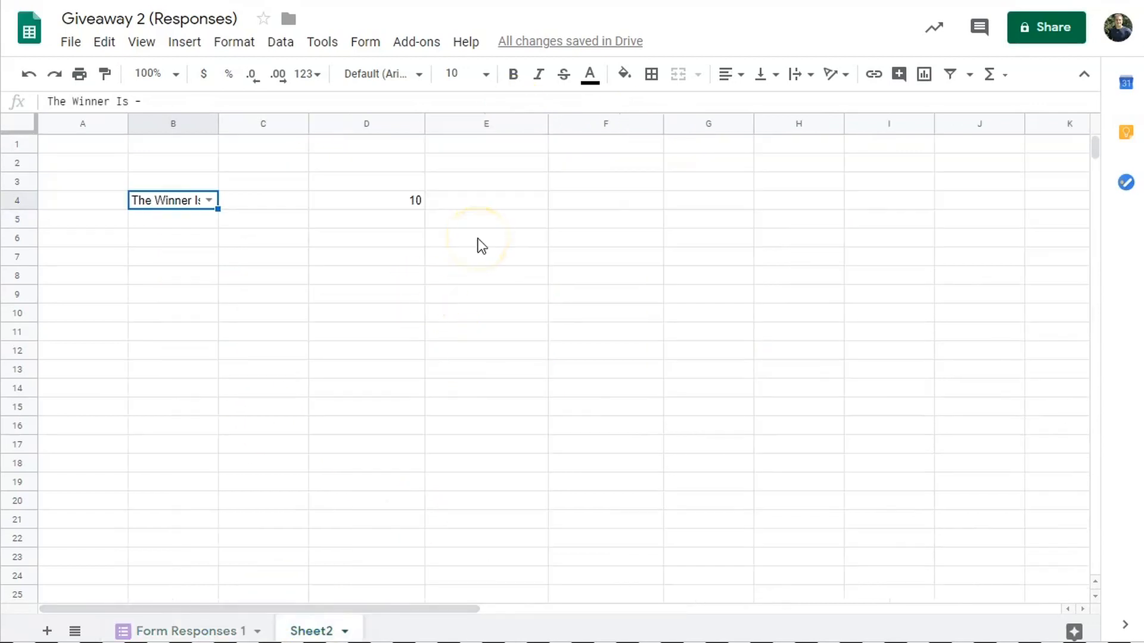
drag(548, 123, 603, 124)
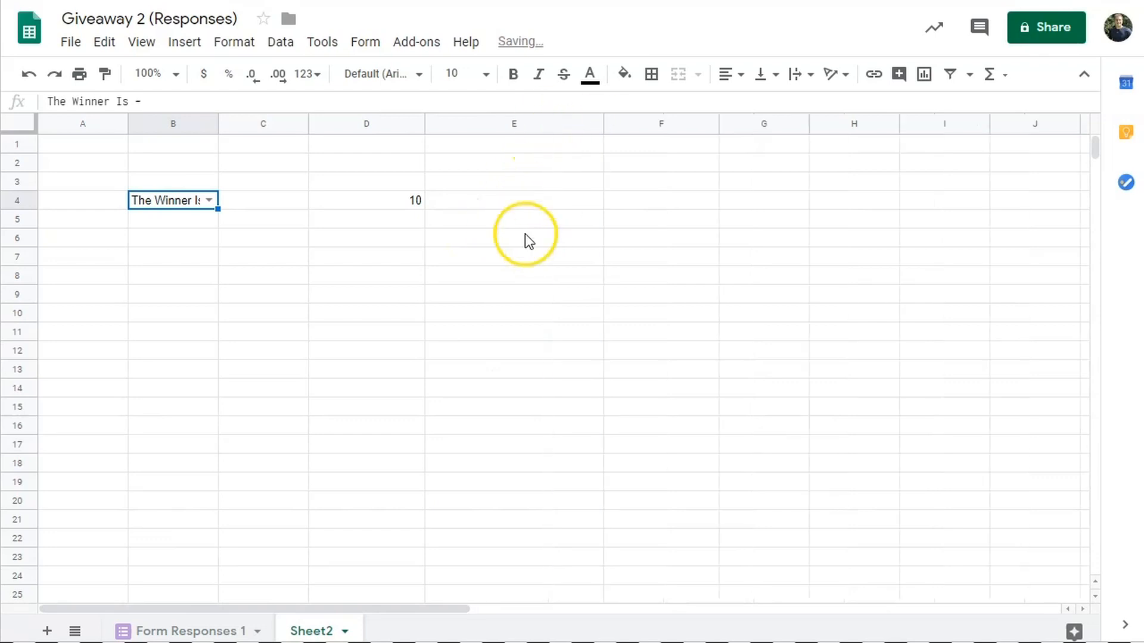
click(516, 202)
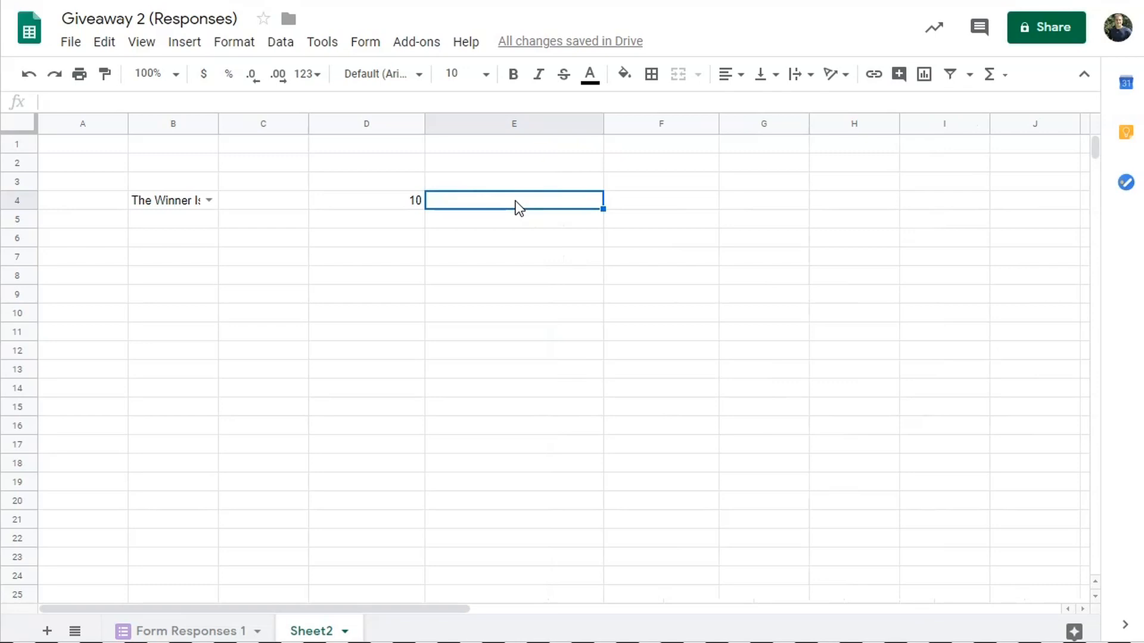
- Enter =VLOOKUP(D4,'Form Responses 1'!A:F,4,FALSE) in E4 for the first name, then narrow column E
text(=V)
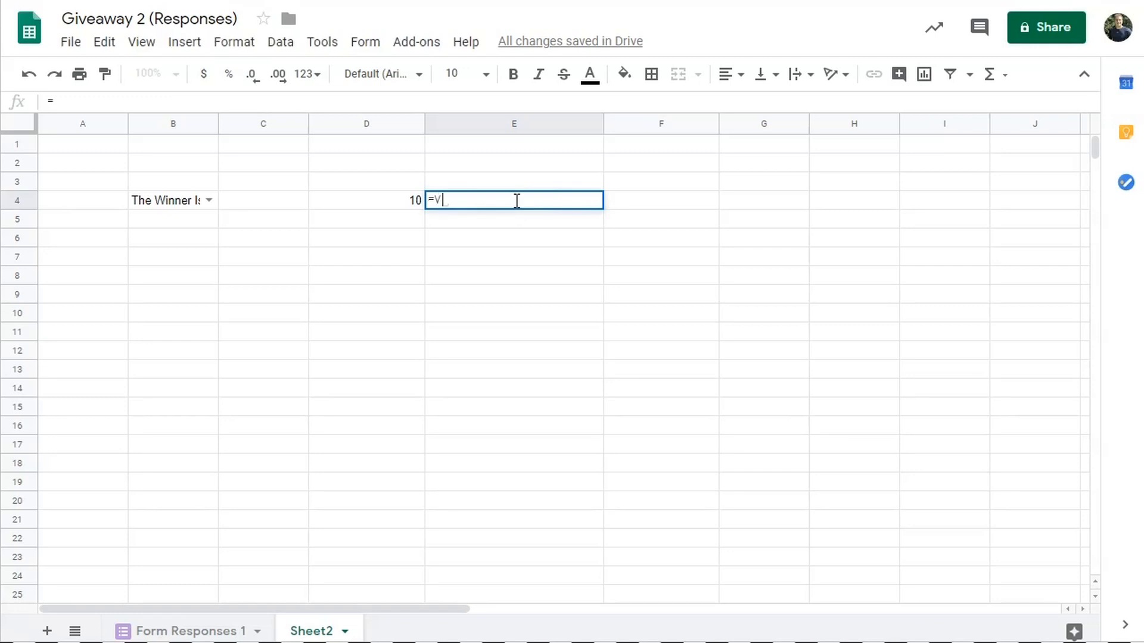
text(LOOKUP)
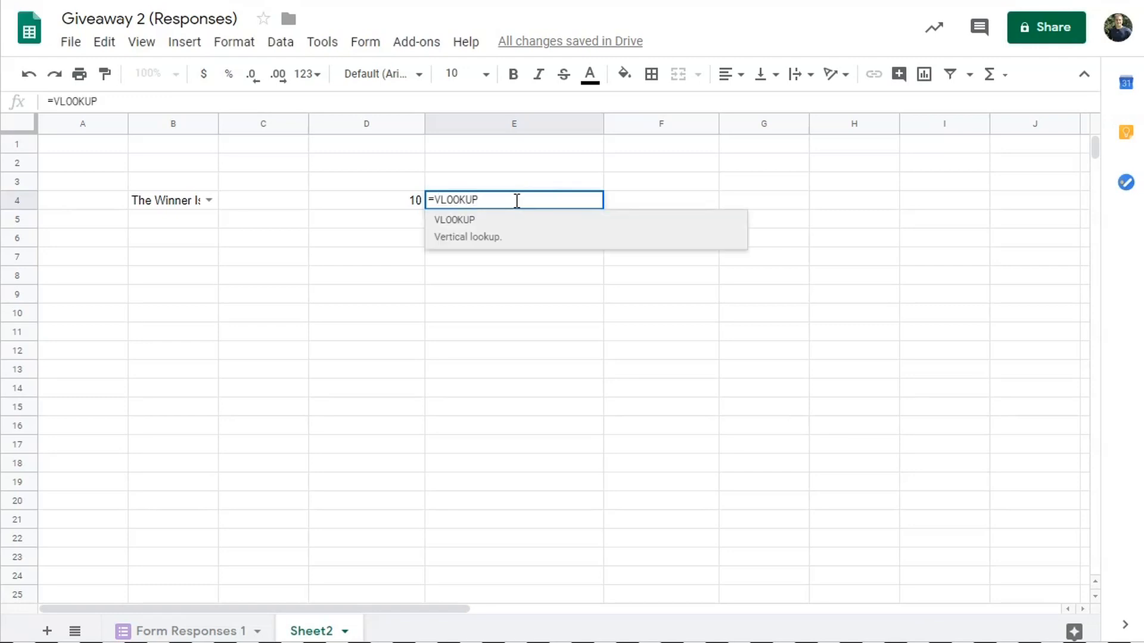
text(()
key(BackSpace)
click(475, 220)
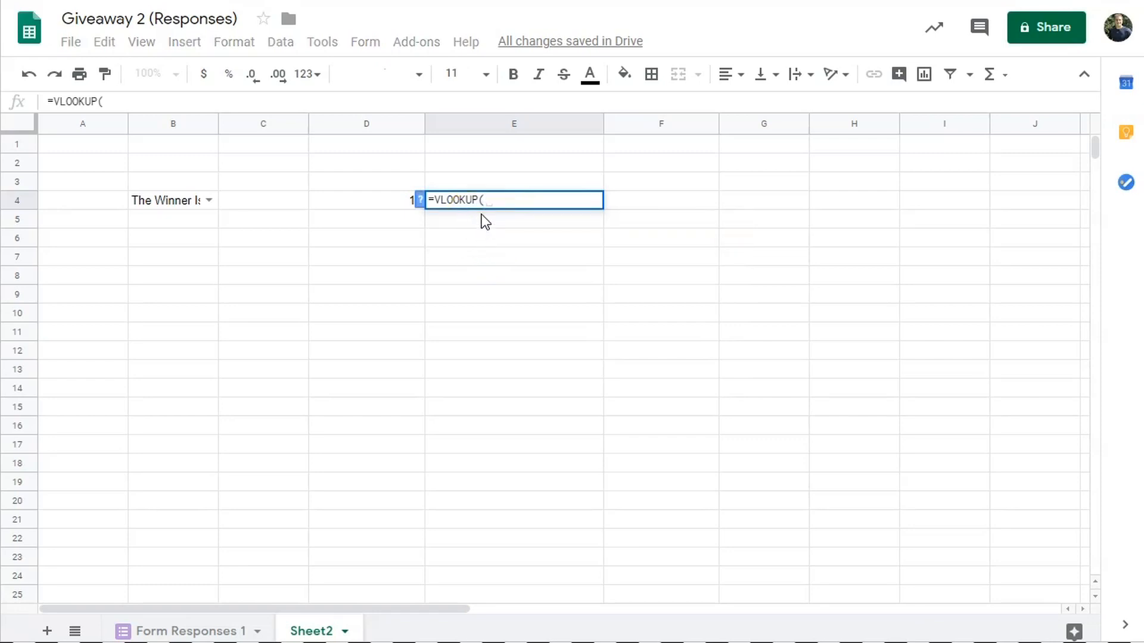
click(370, 203)
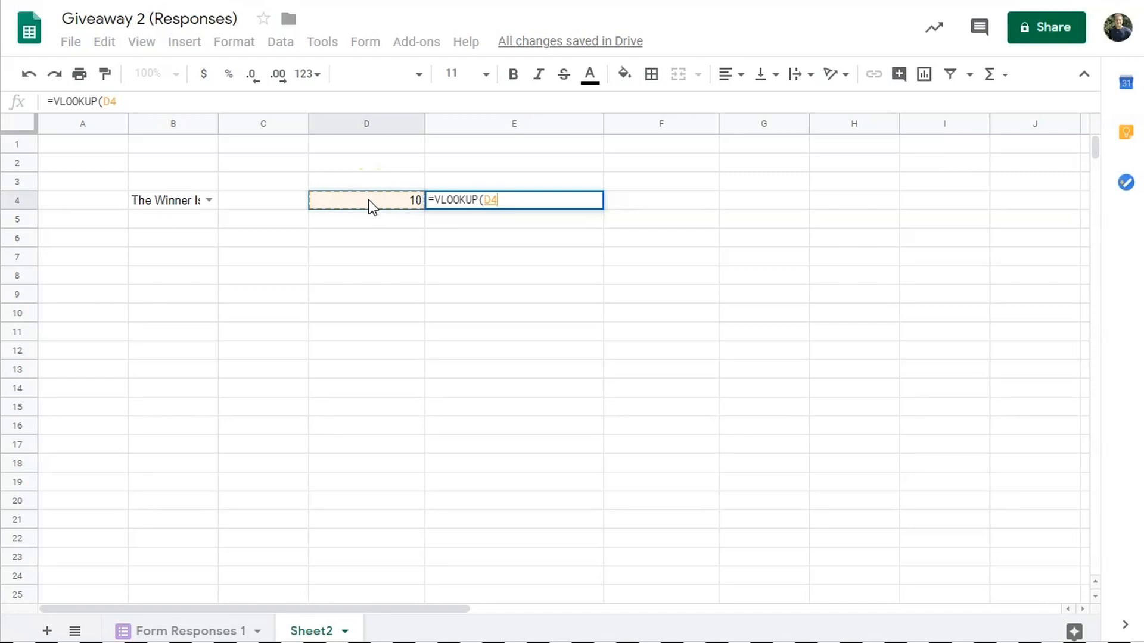
text(,)
click(204, 629)
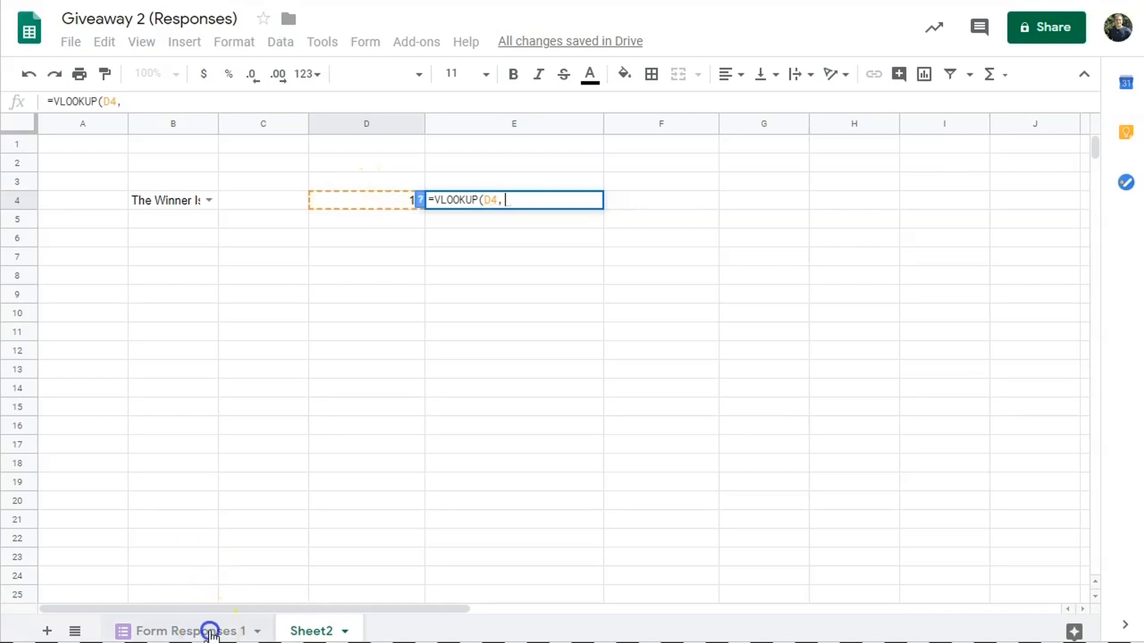
click(102, 122)
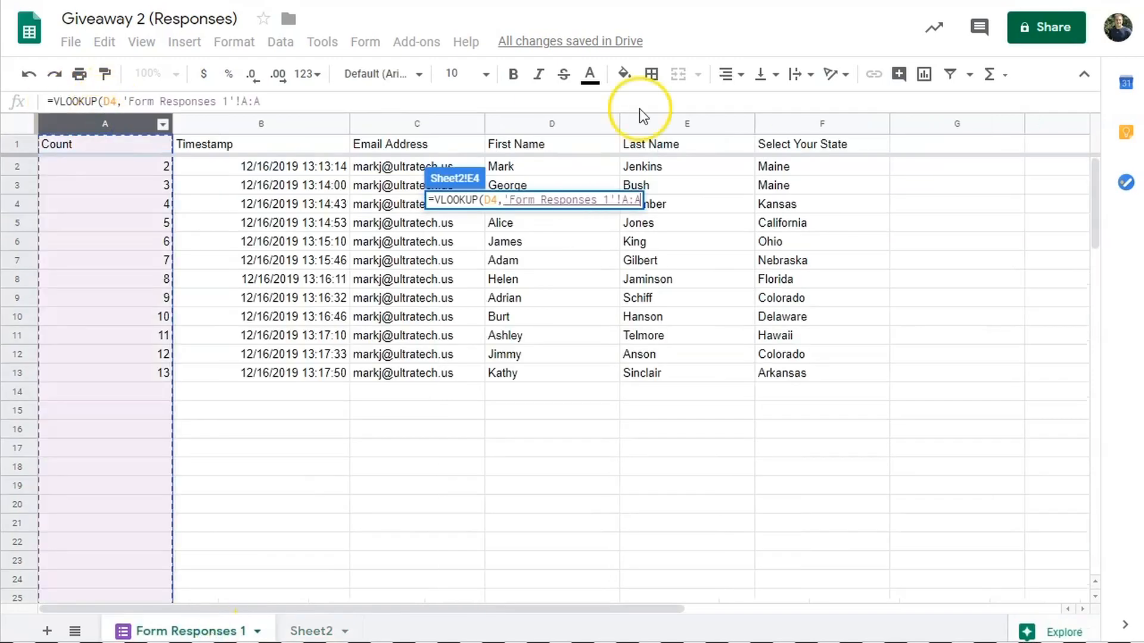
shift+click(818, 123)
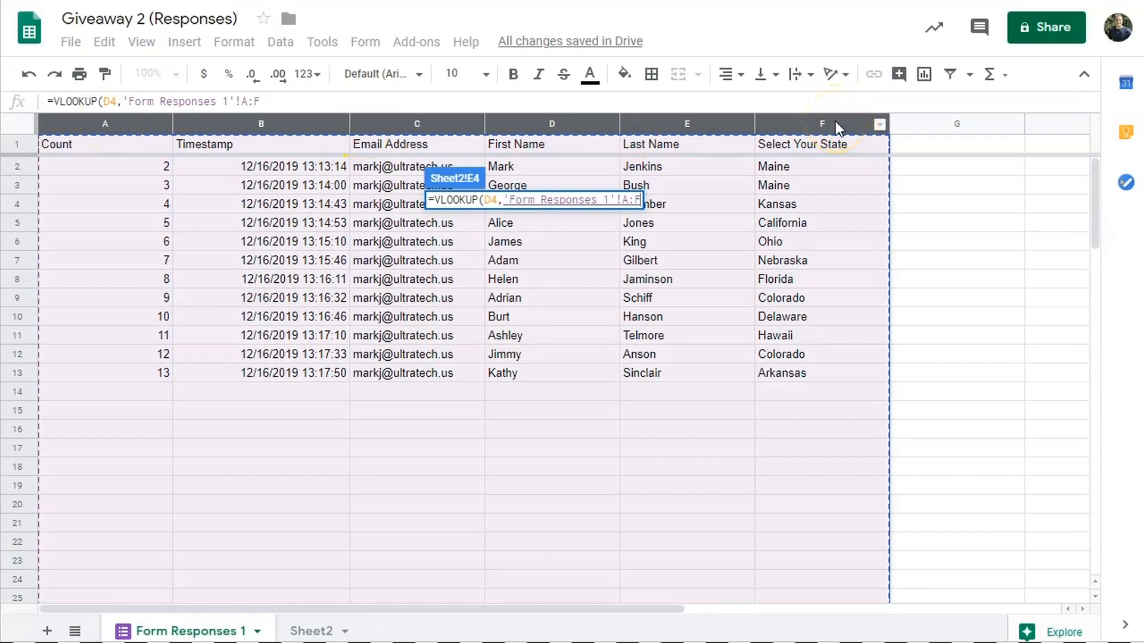
text(,)
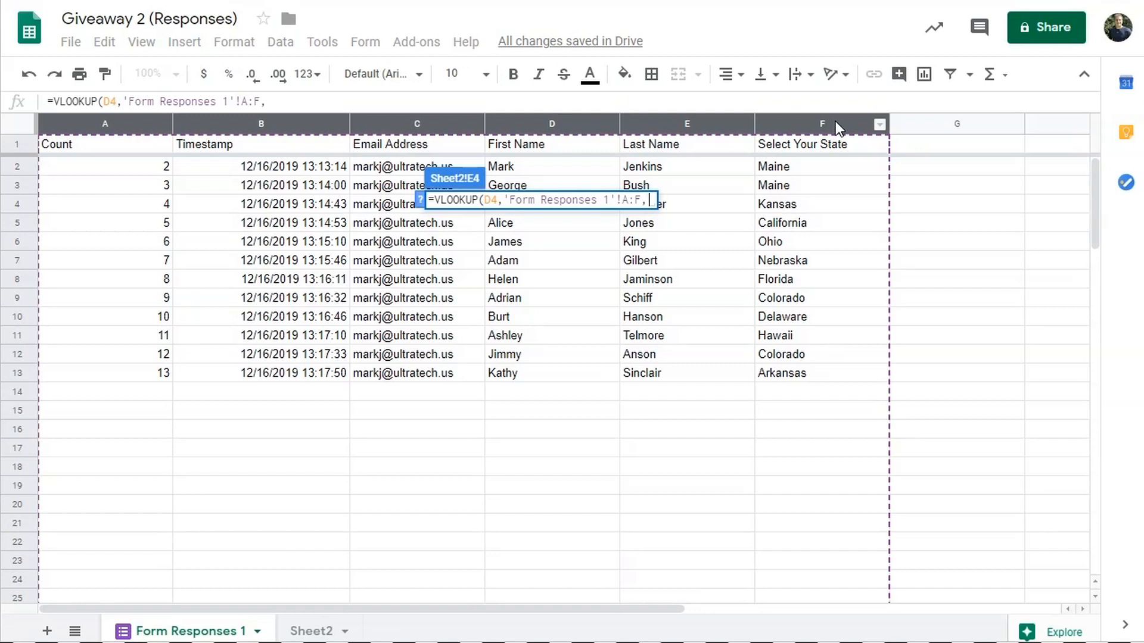
text(4,)
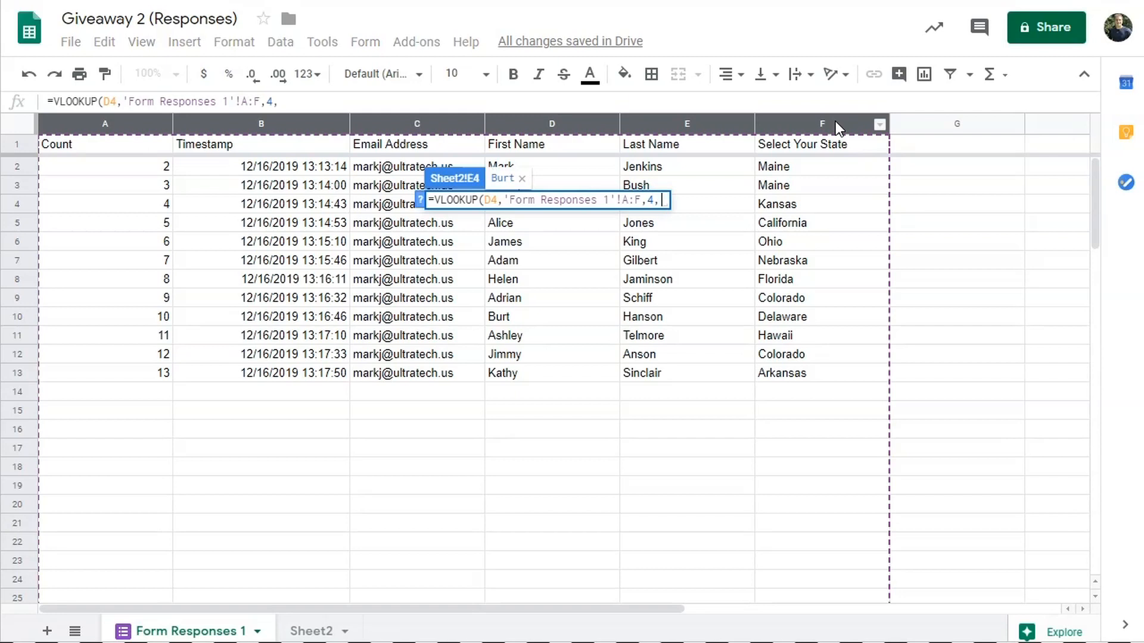
text(FALSE))
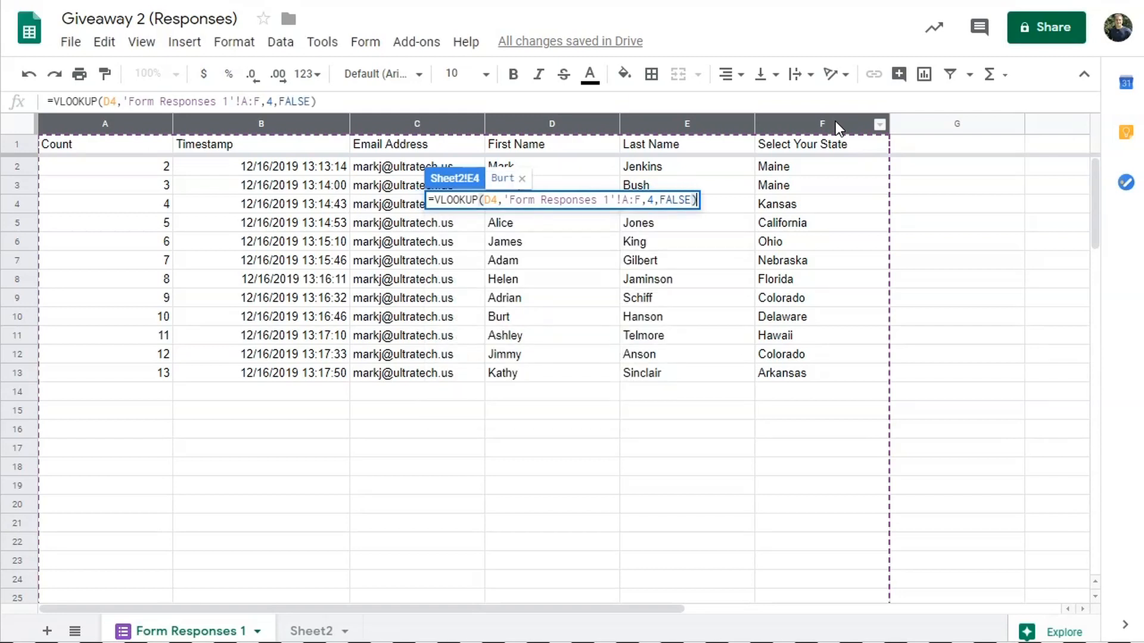
key(Return)
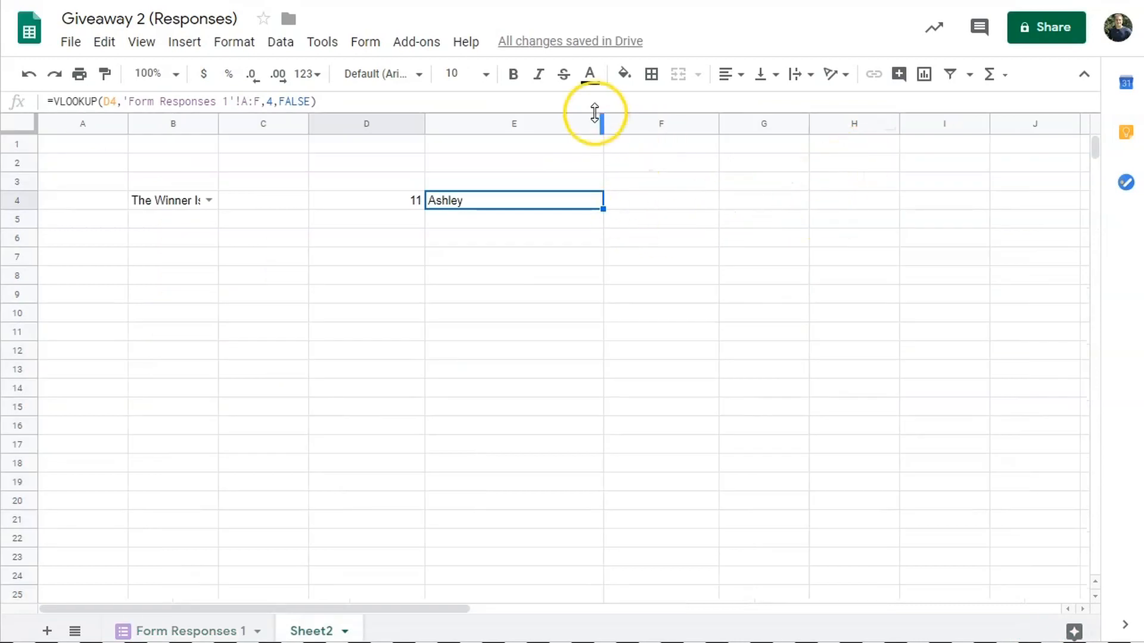
drag(601, 119, 523, 125)
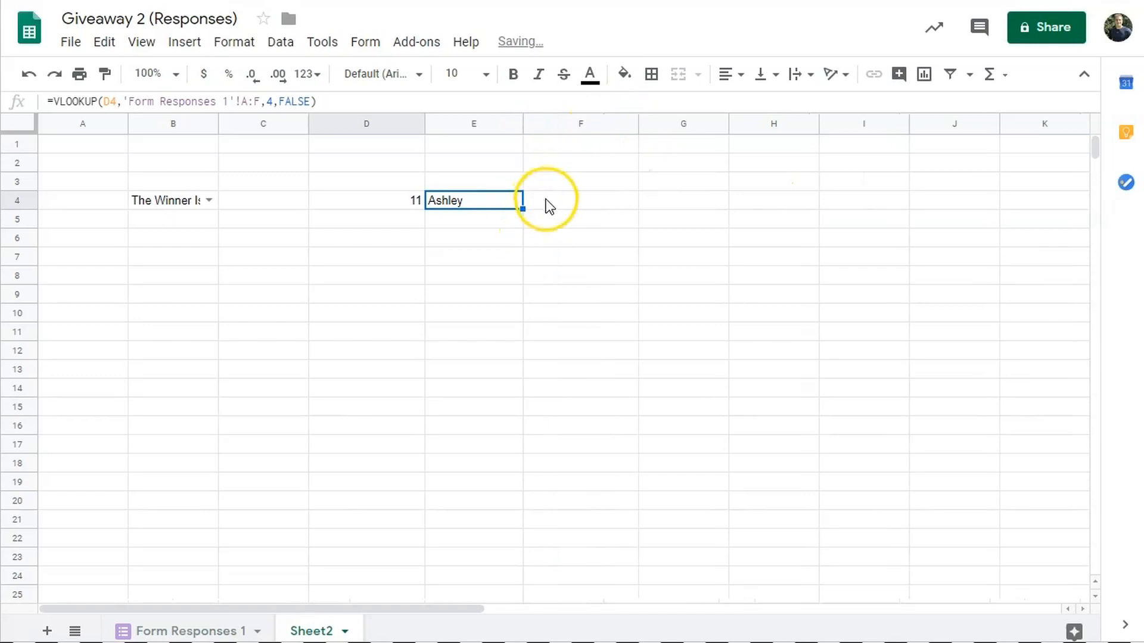
- Type 'from' in F4 and narrow column F to fit it
click(545, 201)
text(FROM)
key(BackSpace)
key(BackSpace)
key(BackSpace)
key(BackSpace)
text(from)
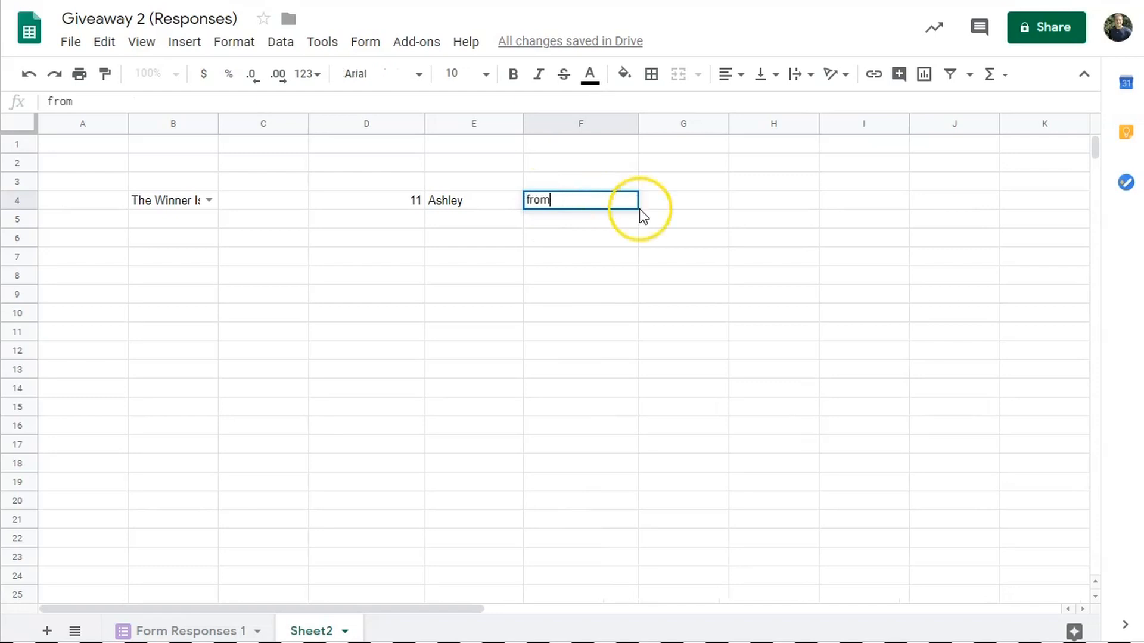
click(660, 199)
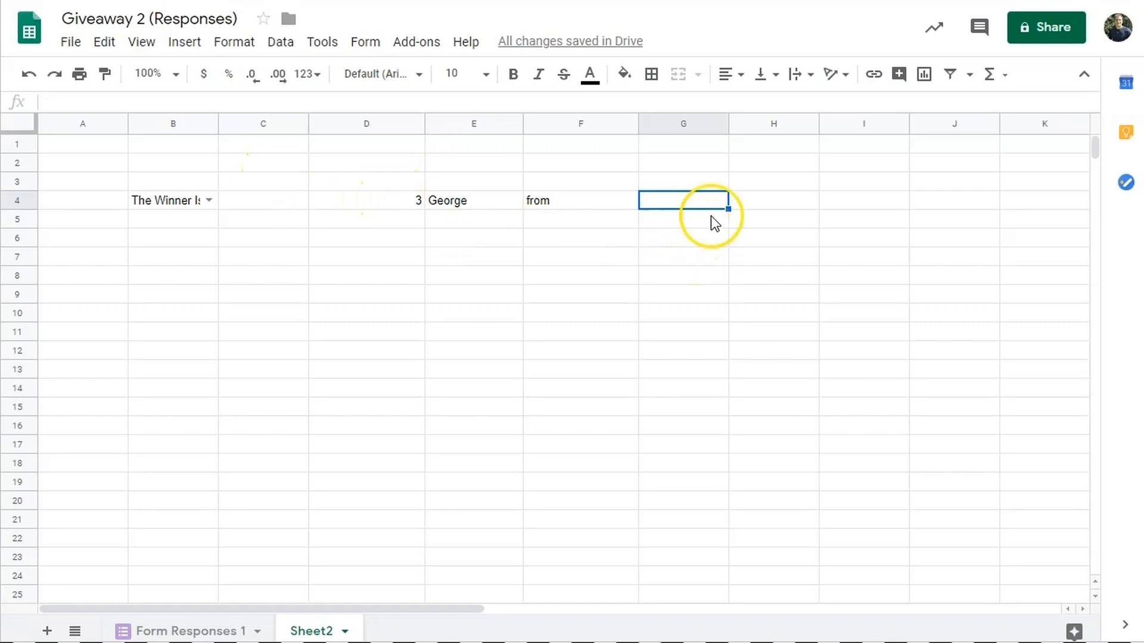
drag(637, 122, 574, 127)
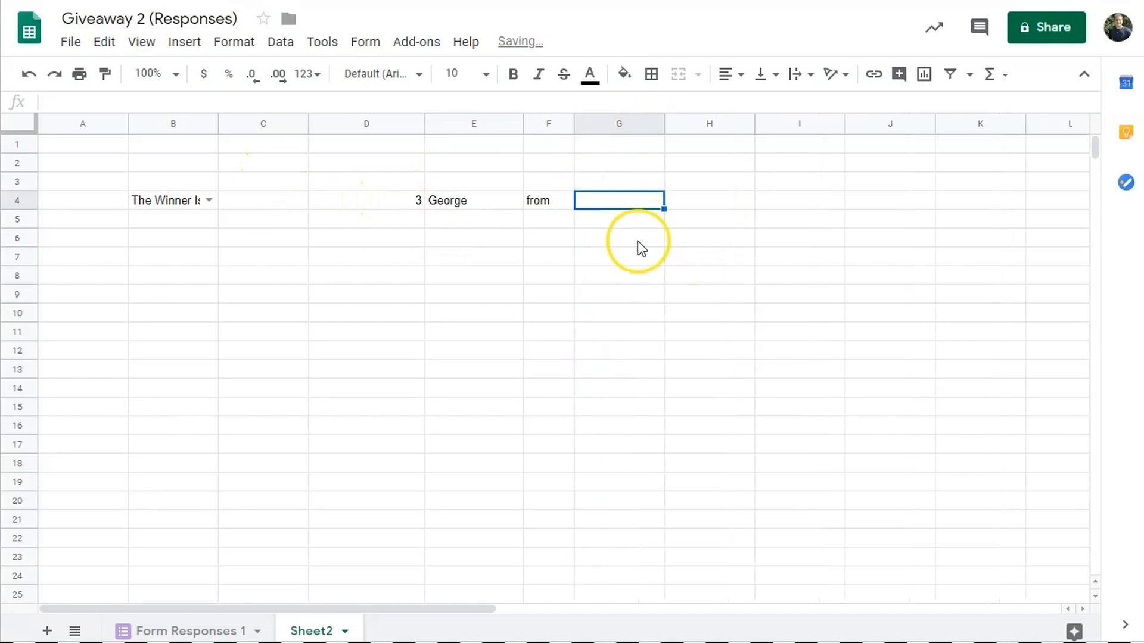
double_click(624, 199)
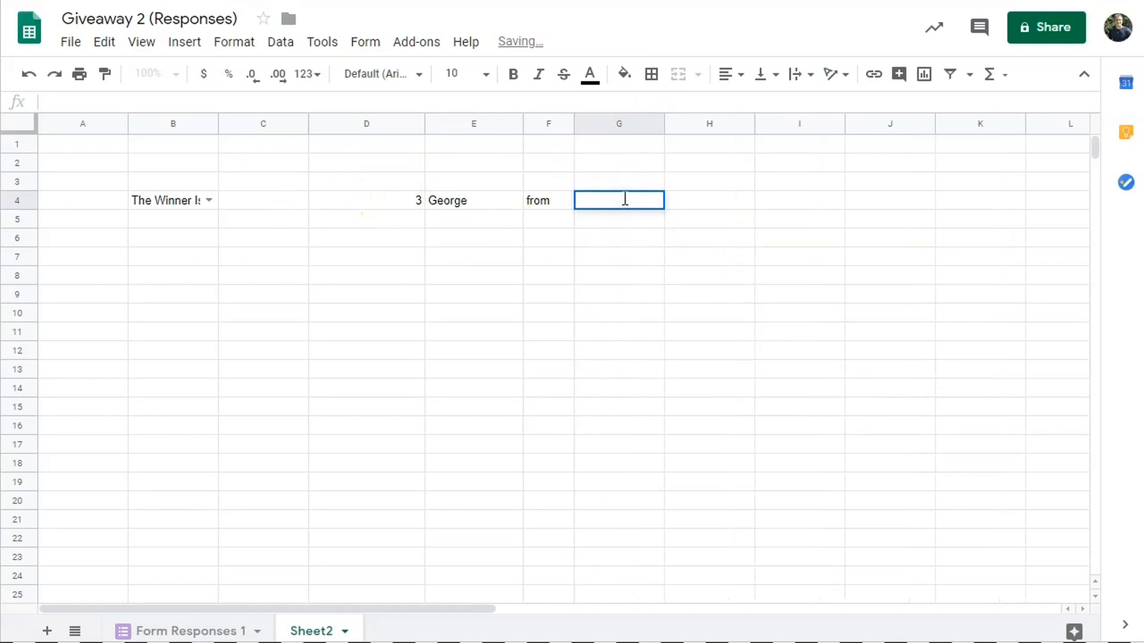
- Enter =VLOOKUP(D4,'Form Responses 1'!A:F,6,false) in G4 to show the winner's state
text(=vlookup)
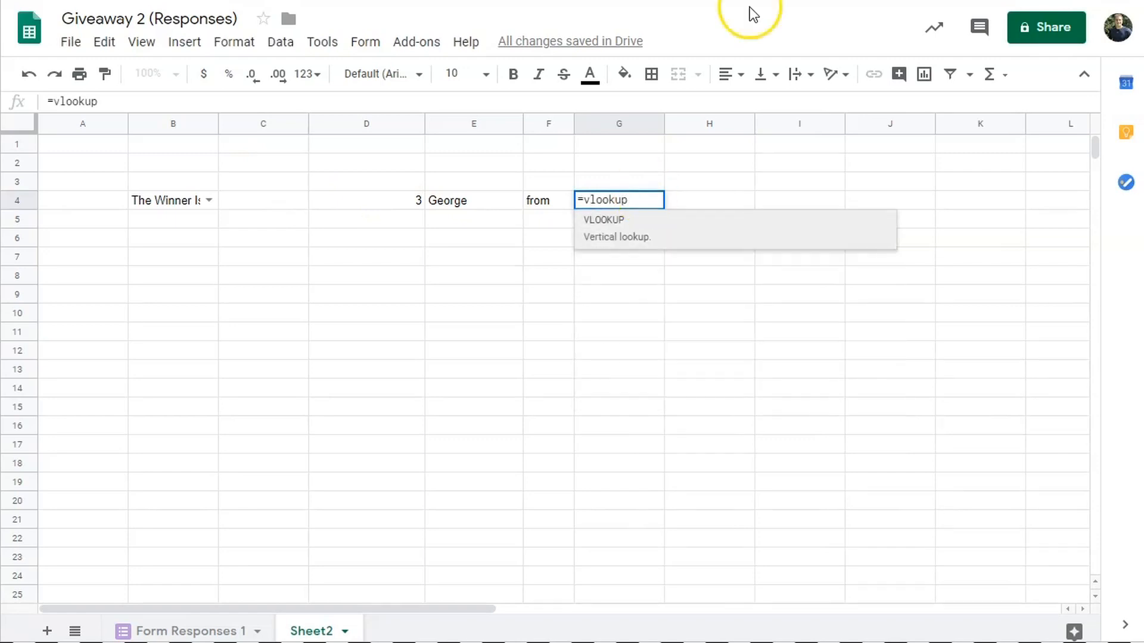
click(617, 219)
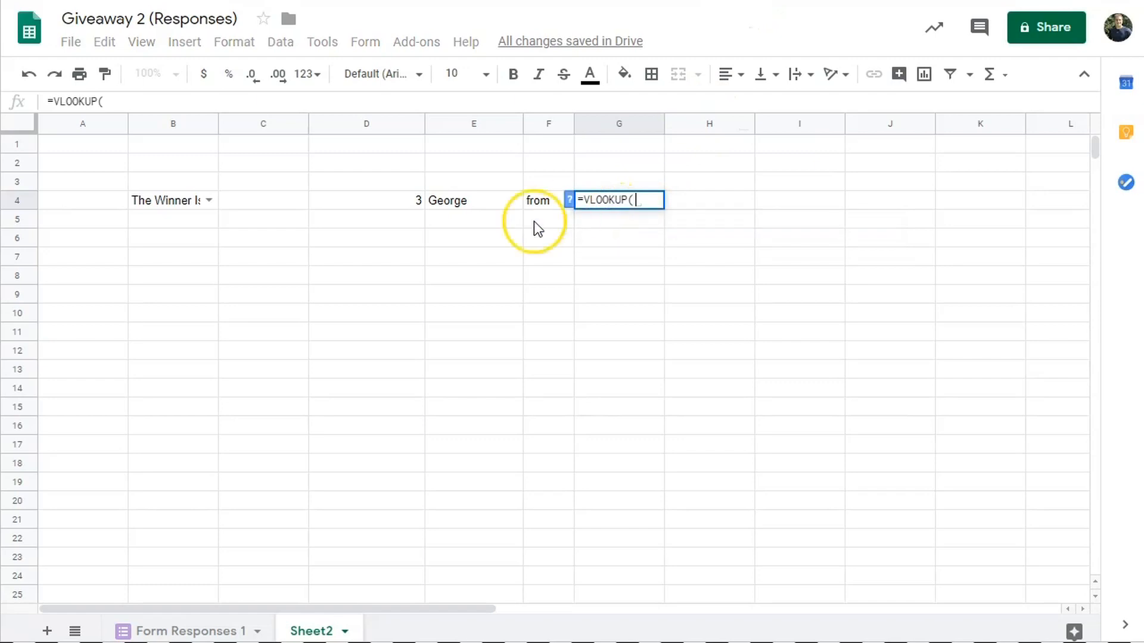
click(392, 199)
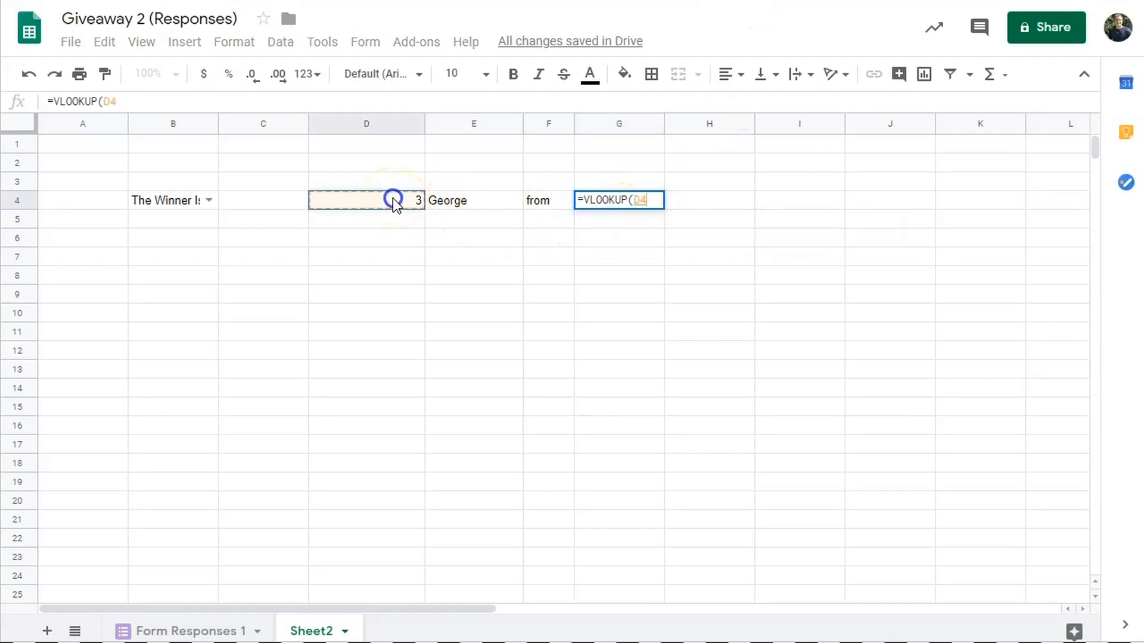
text(,)
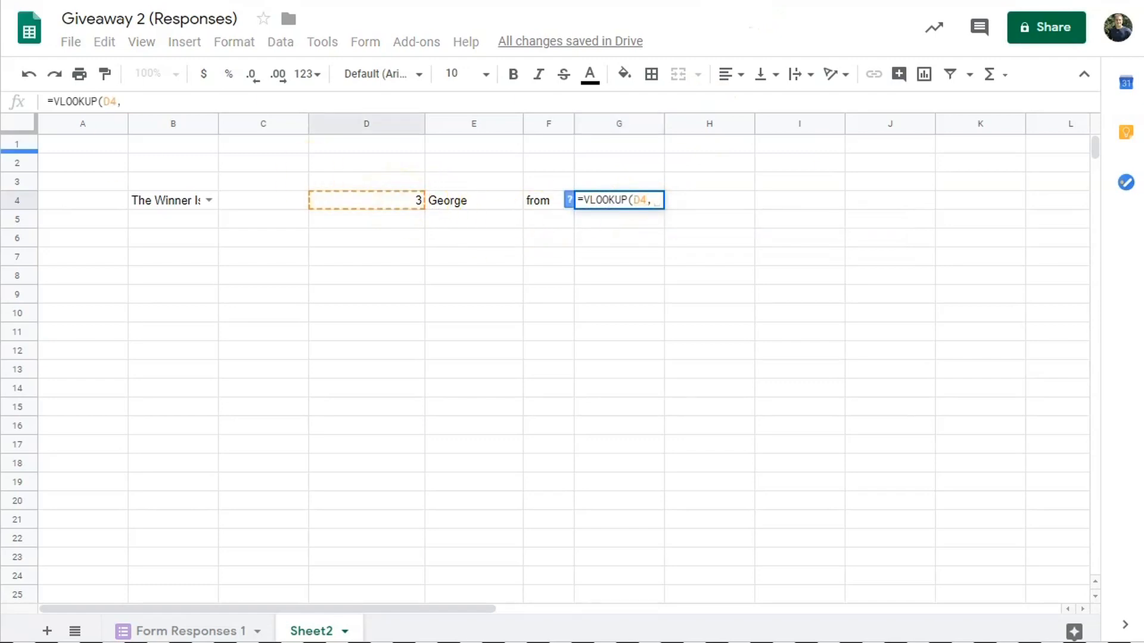
click(187, 630)
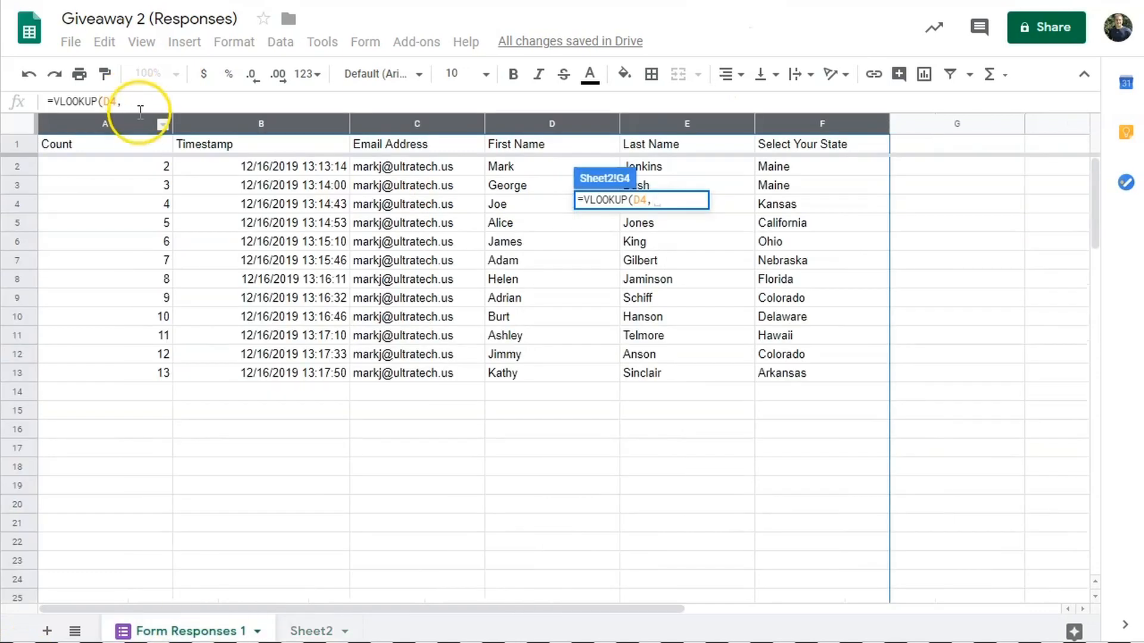
click(106, 120)
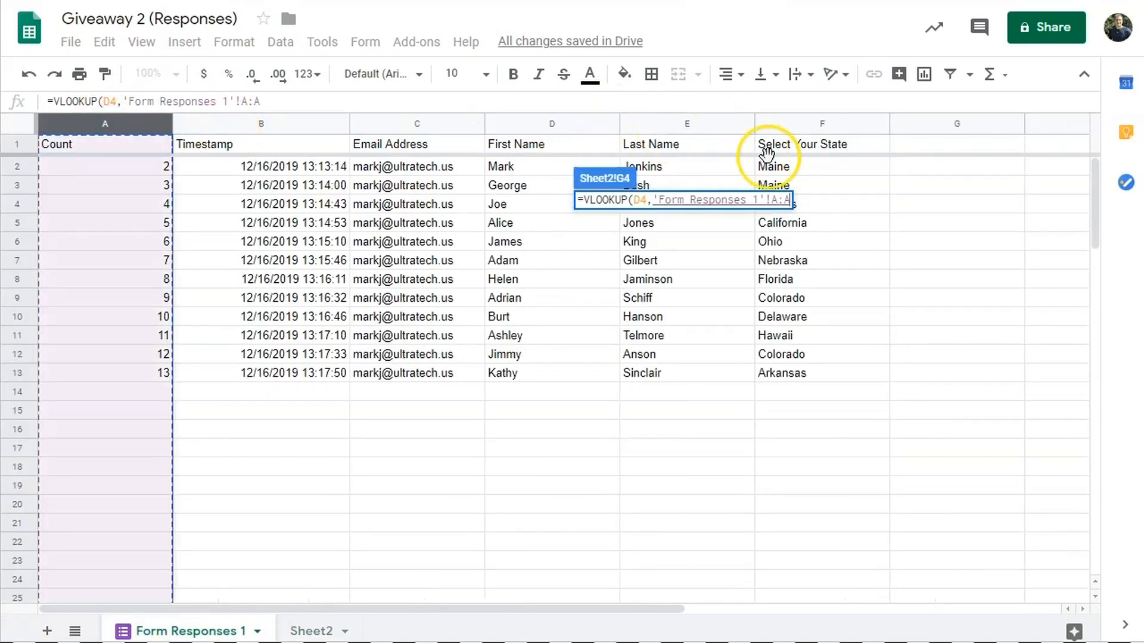
shift+click(817, 123)
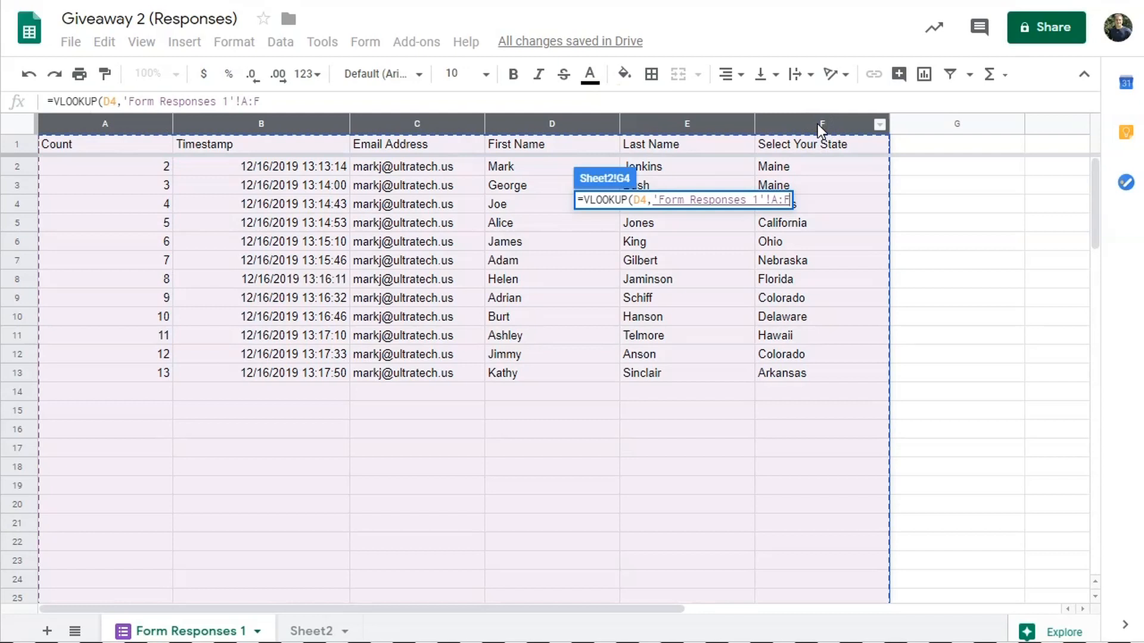
click(310, 630)
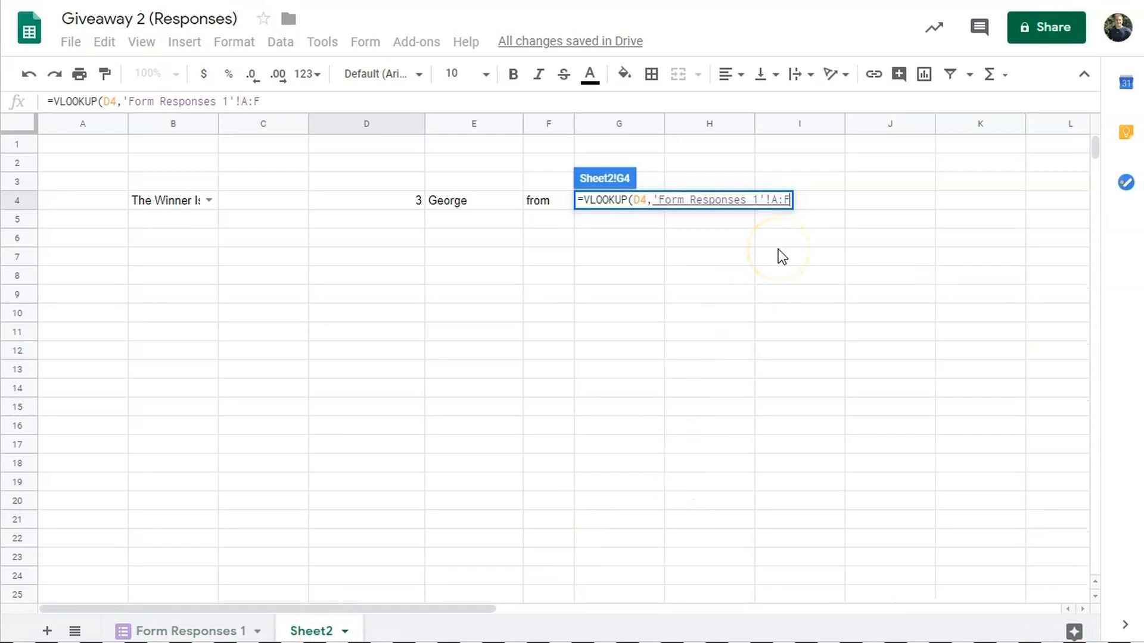
text(,6)
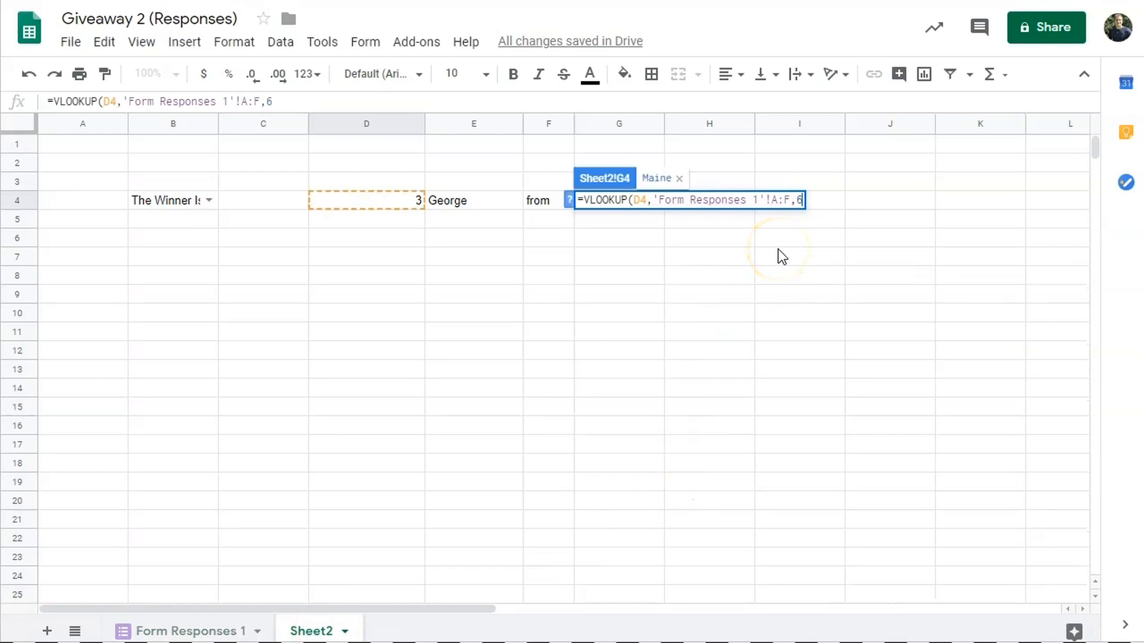
text(,false))
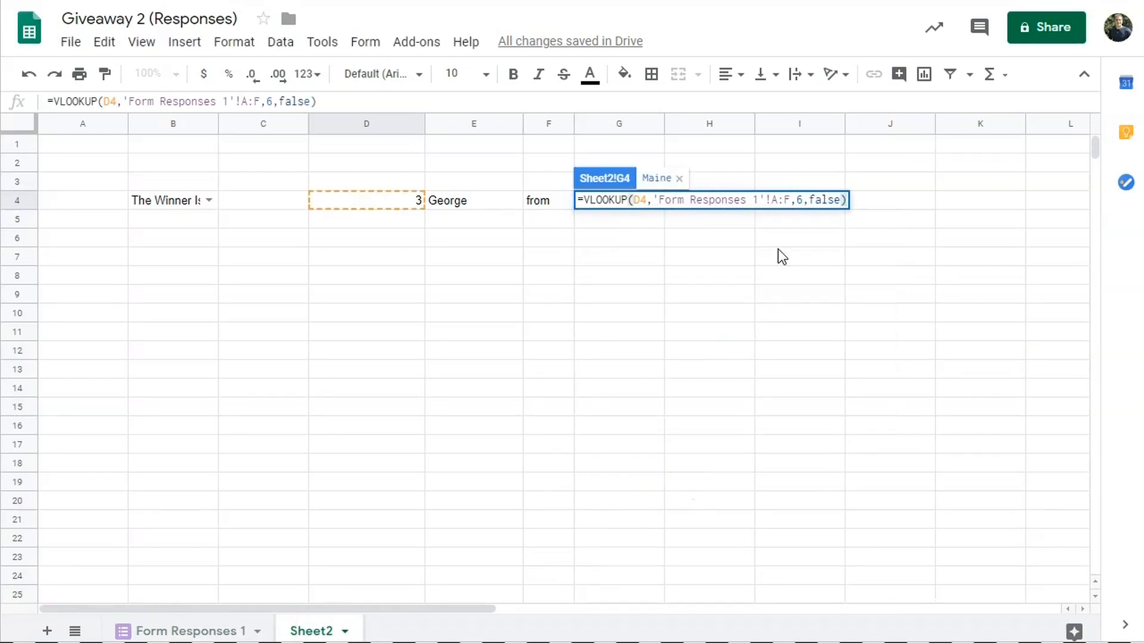
key(Return)
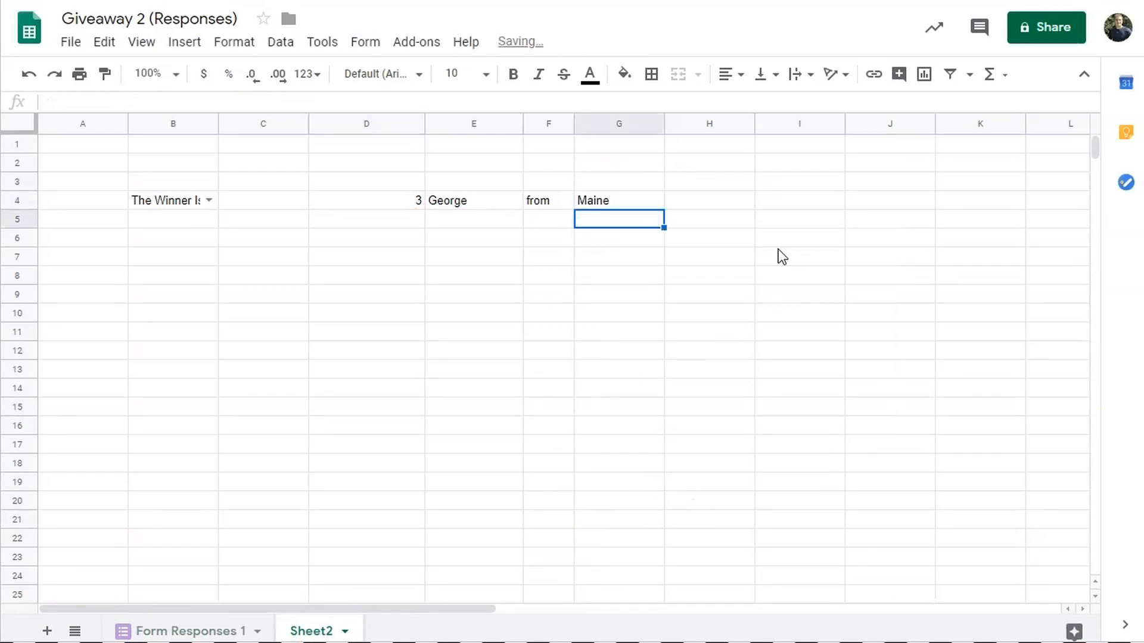
- Re-pick 'The Winner Is -' in B4 to draw a new winner, 9 Adrian from Colorado
click(209, 201)
click(187, 249)
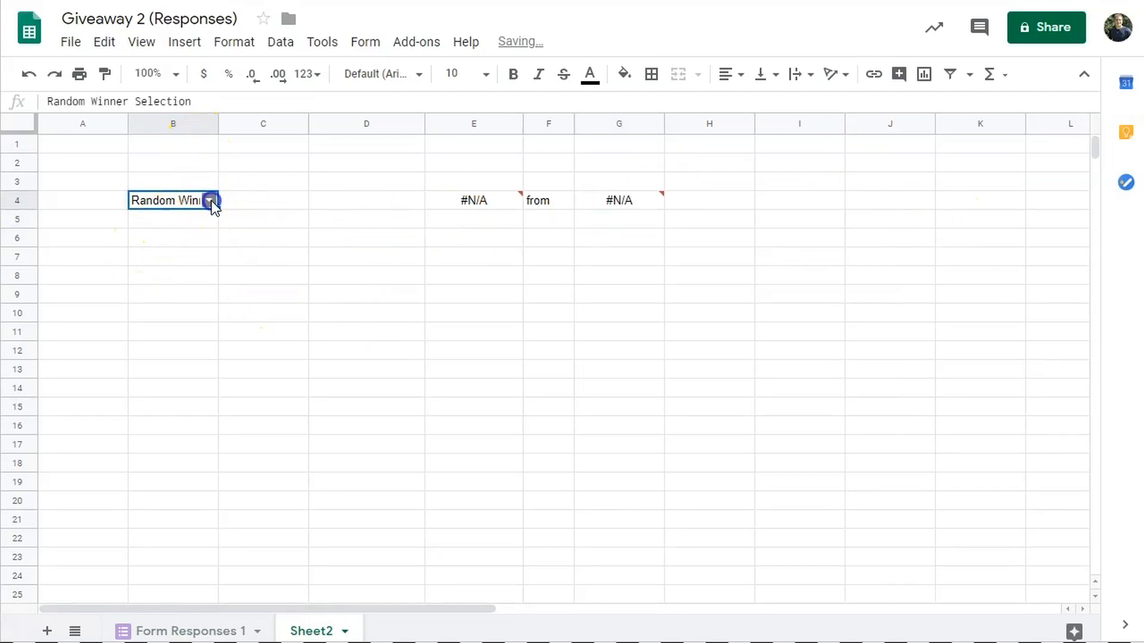
click(211, 202)
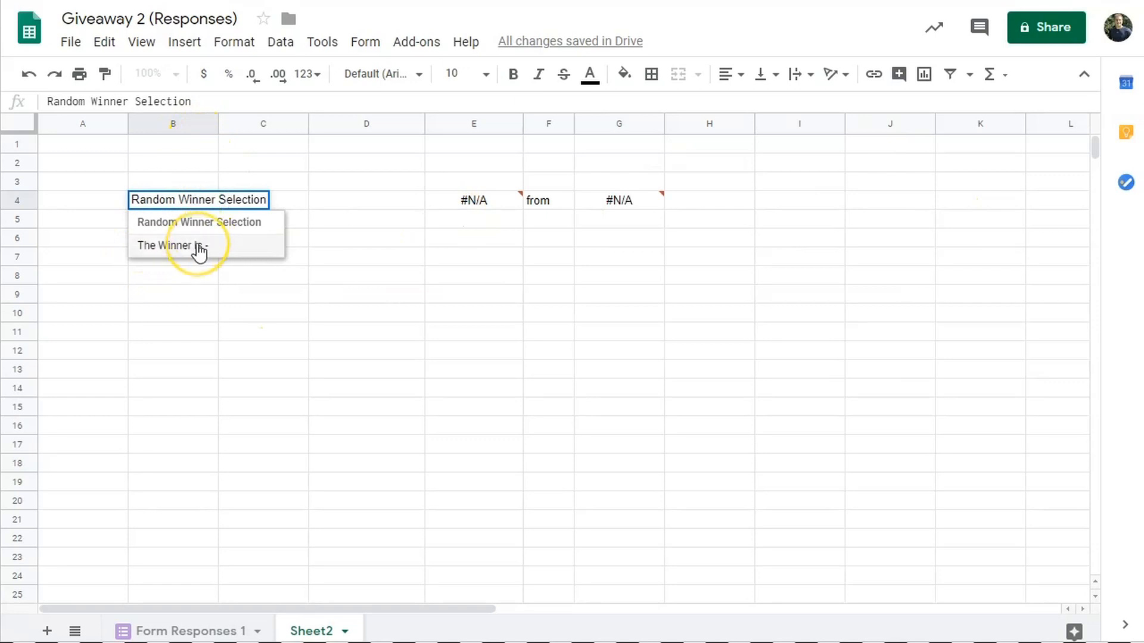
click(223, 221)
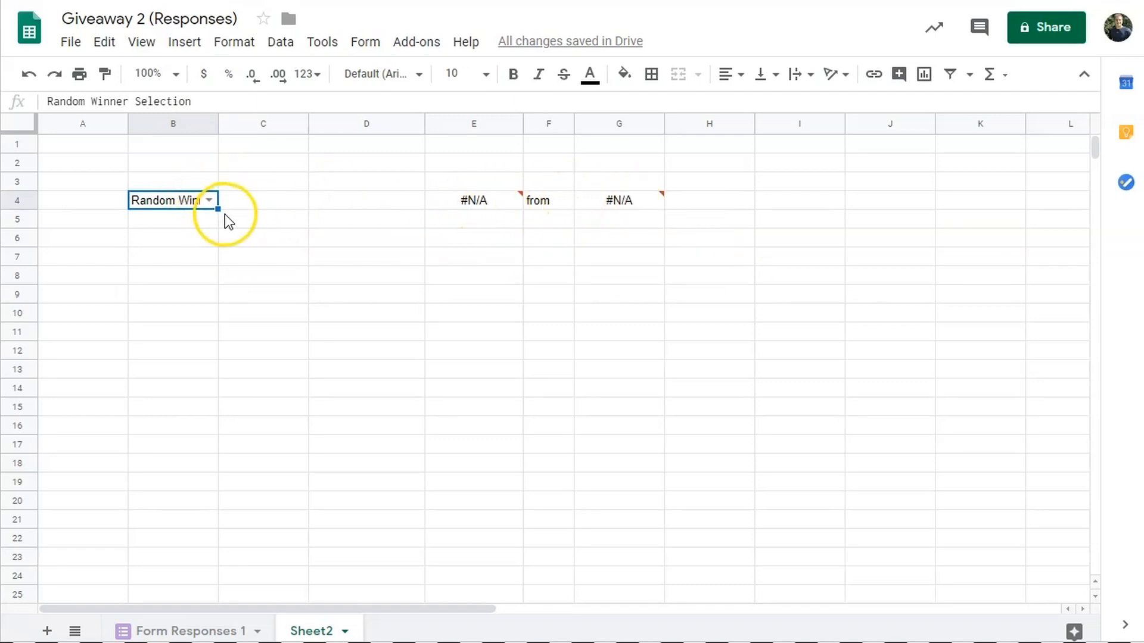
click(209, 200)
click(172, 246)
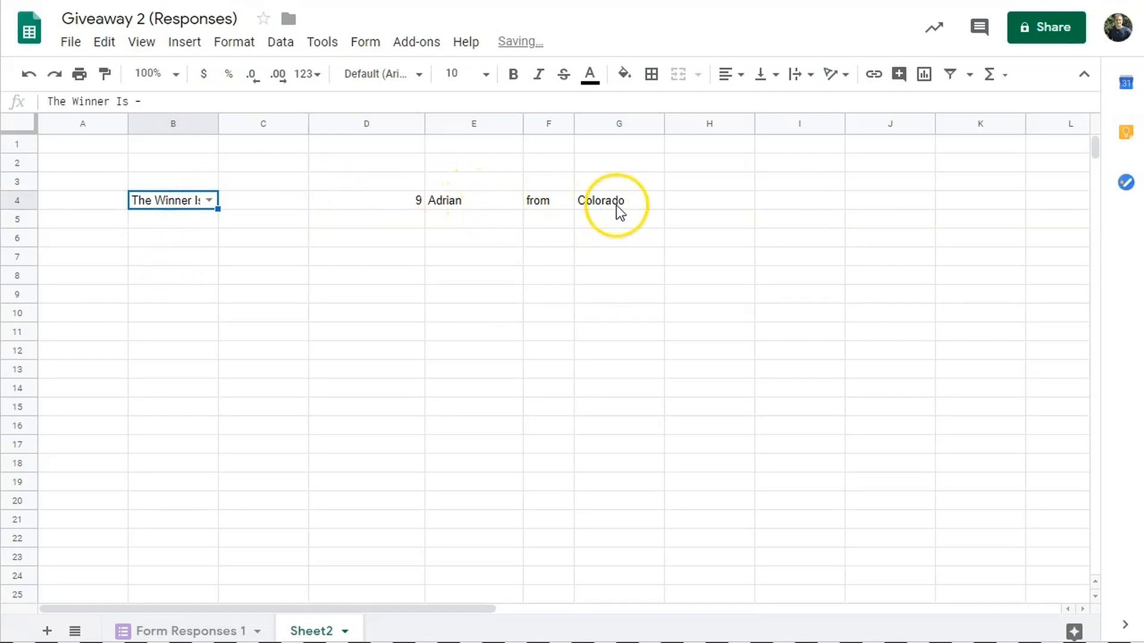
- Confirm on Form Responses 1 that Adrian's state is Colorado
click(216, 630)
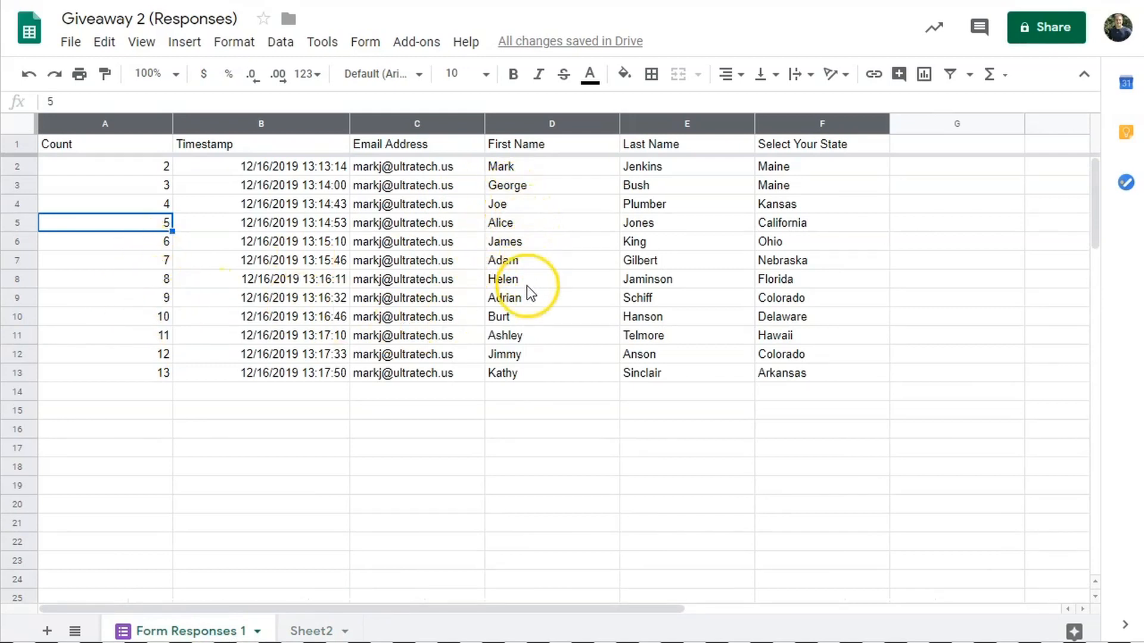
click(528, 301)
click(771, 300)
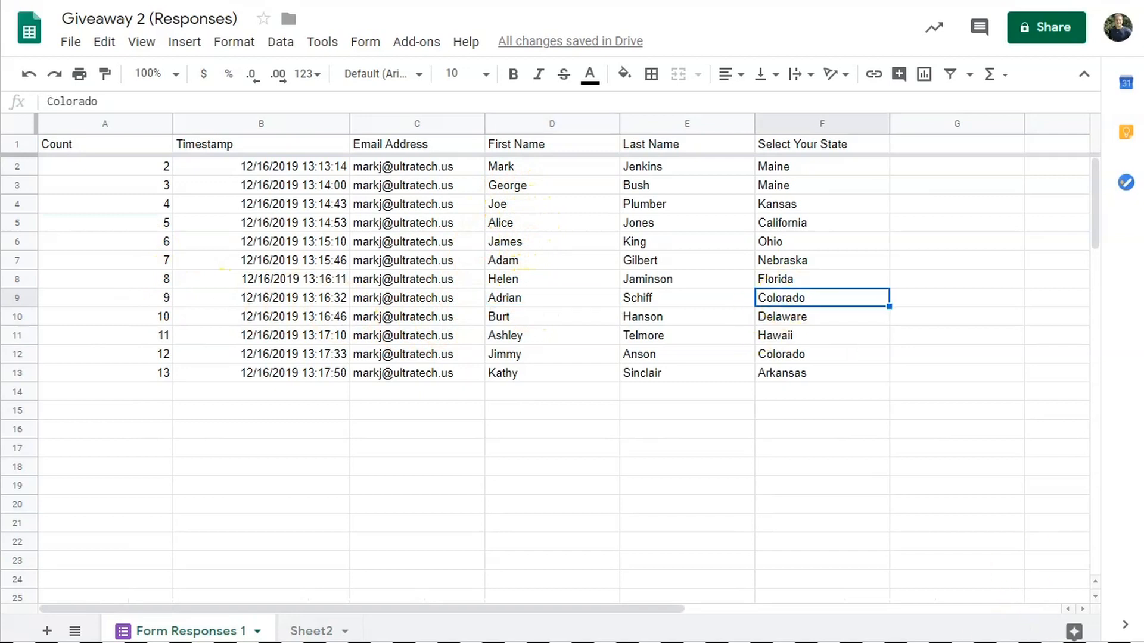
click(301, 632)
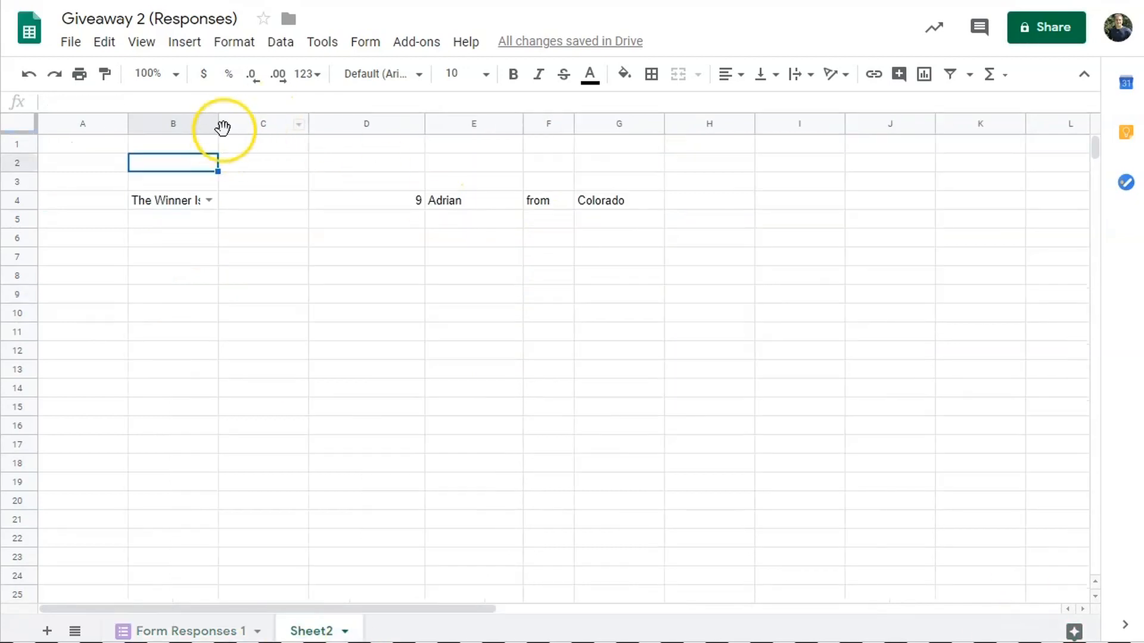
- Widen column B and narrow columns D and E around the winner row
drag(218, 123, 249, 124)
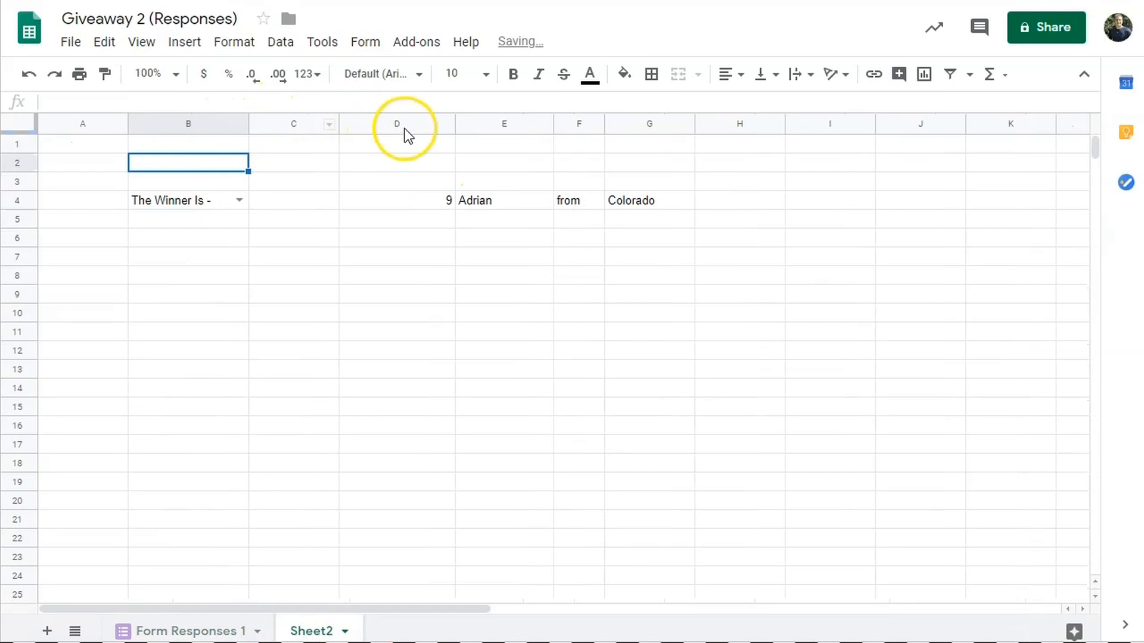
drag(452, 124, 273, 123)
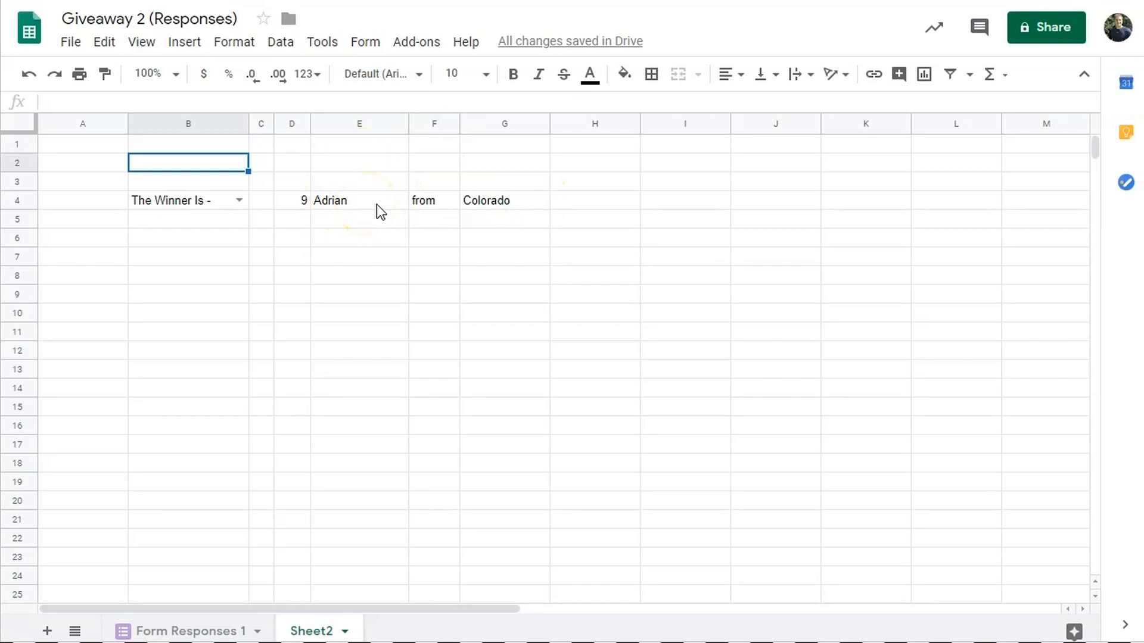
drag(407, 123, 386, 124)
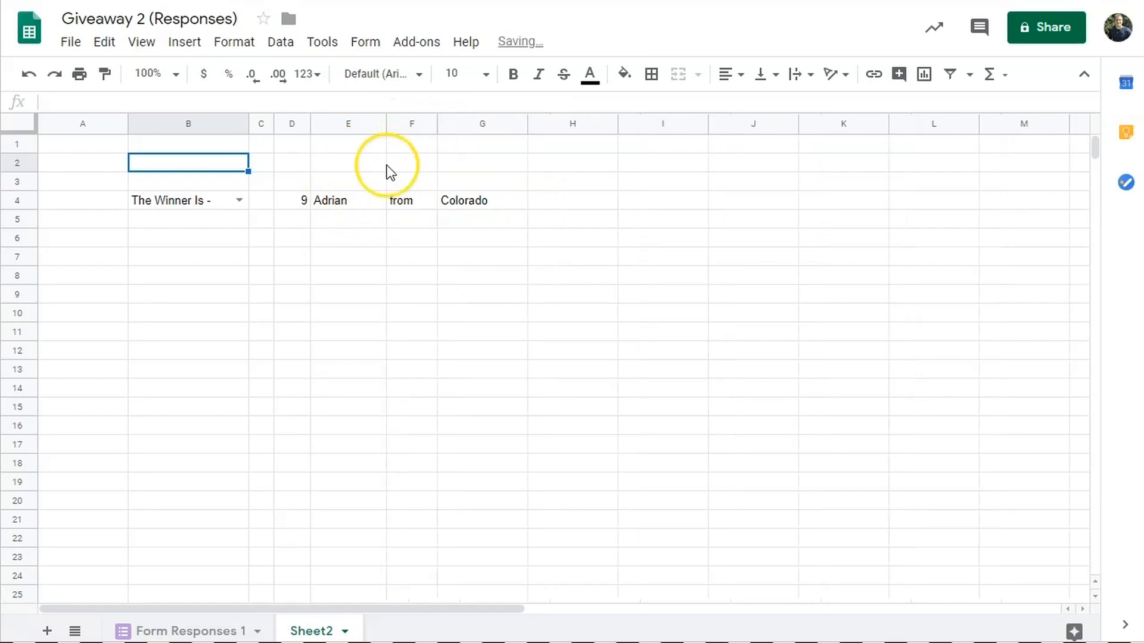
- Merge B1:G2 into a single cell
click(470, 161)
drag(469, 159, 178, 149)
click(680, 74)
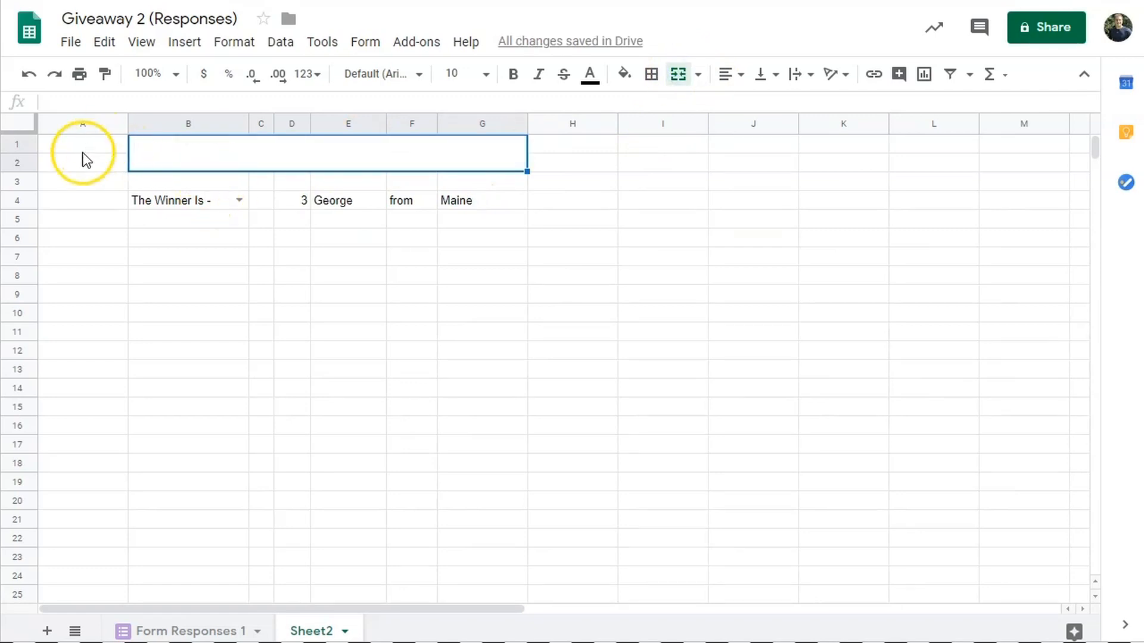
- Merge A1:H2 and fill it, A3:A7, H3:H7 and B6:G7 dark gray
drag(146, 158, 101, 152)
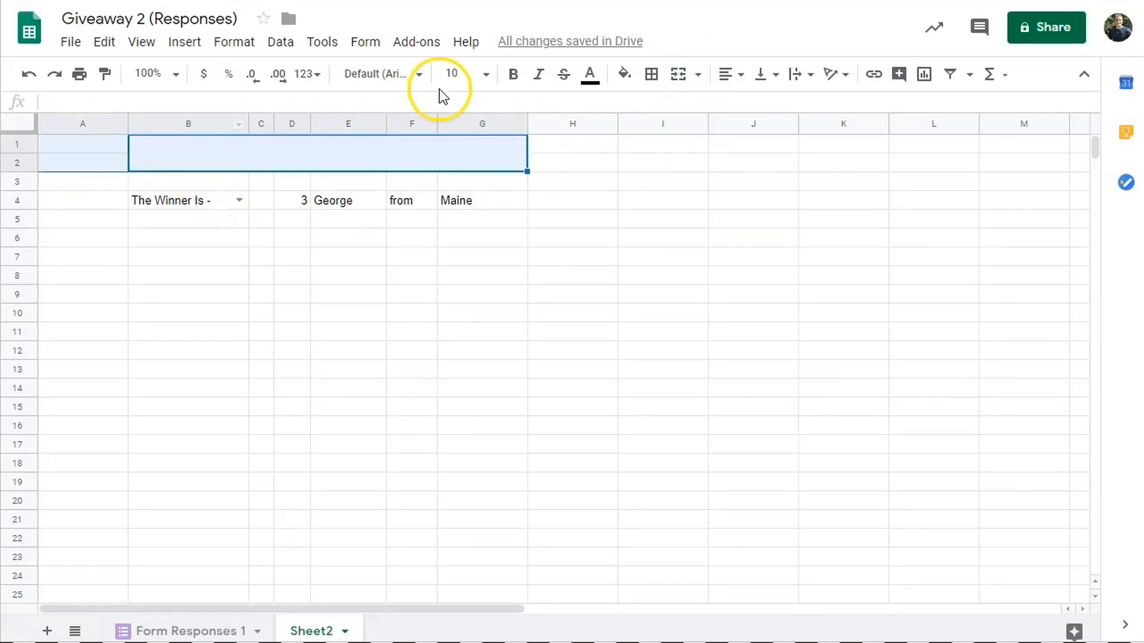
click(678, 75)
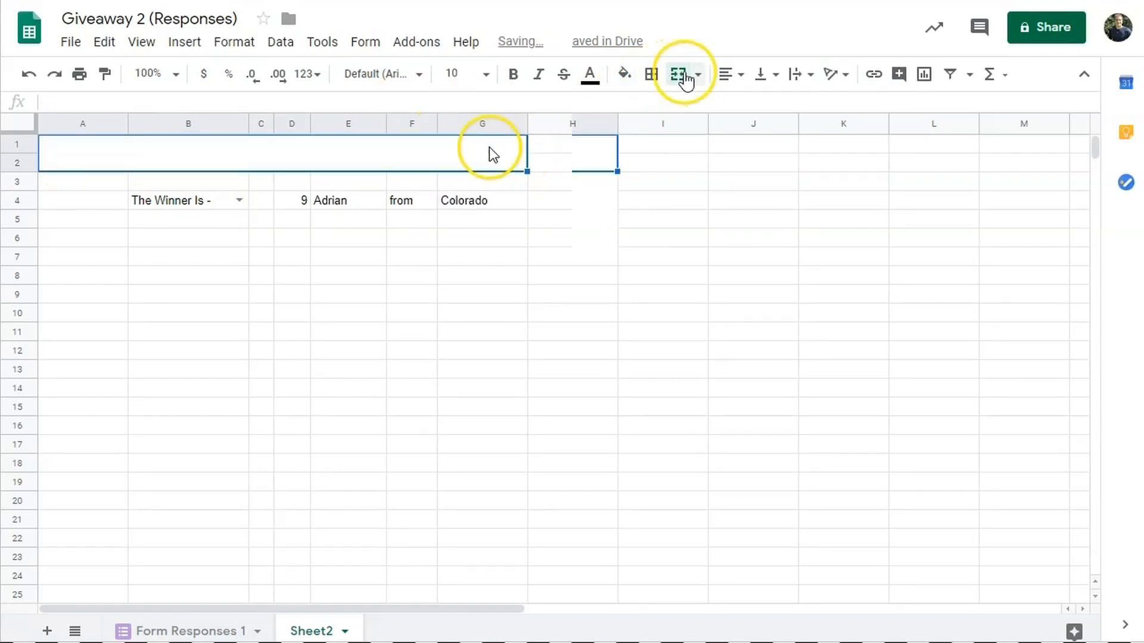
click(624, 74)
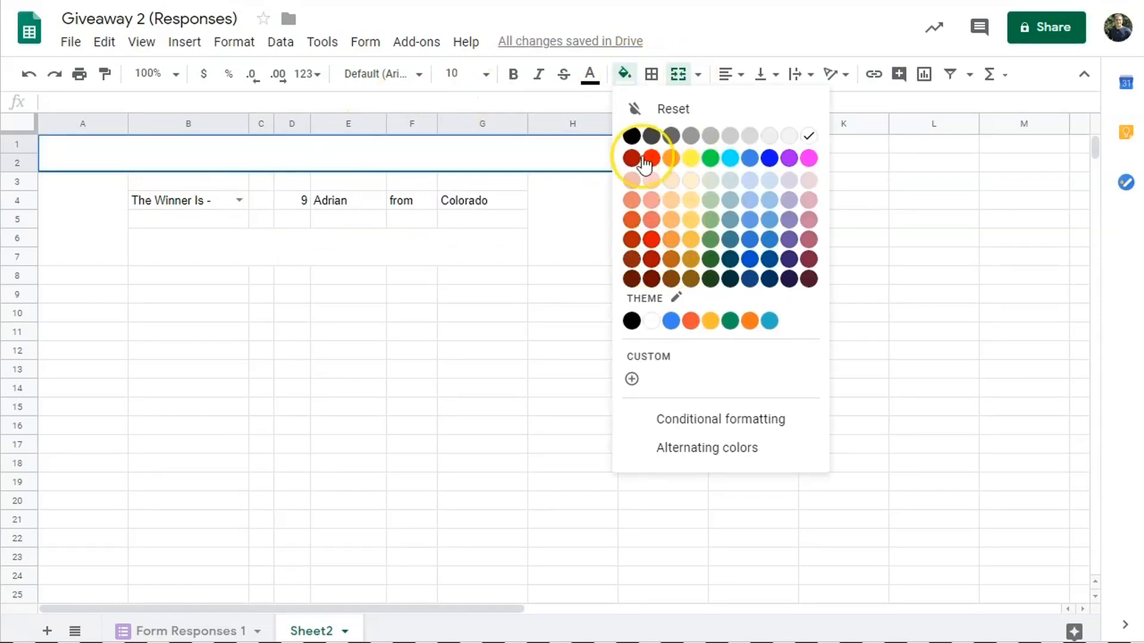
click(671, 136)
click(69, 209)
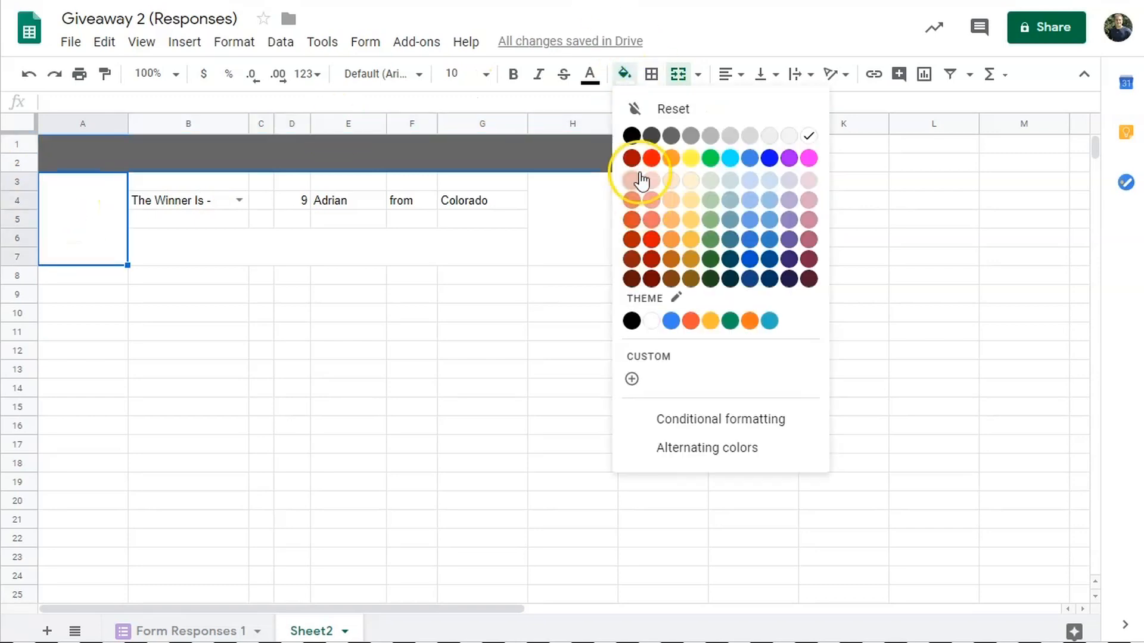
click(671, 135)
click(588, 224)
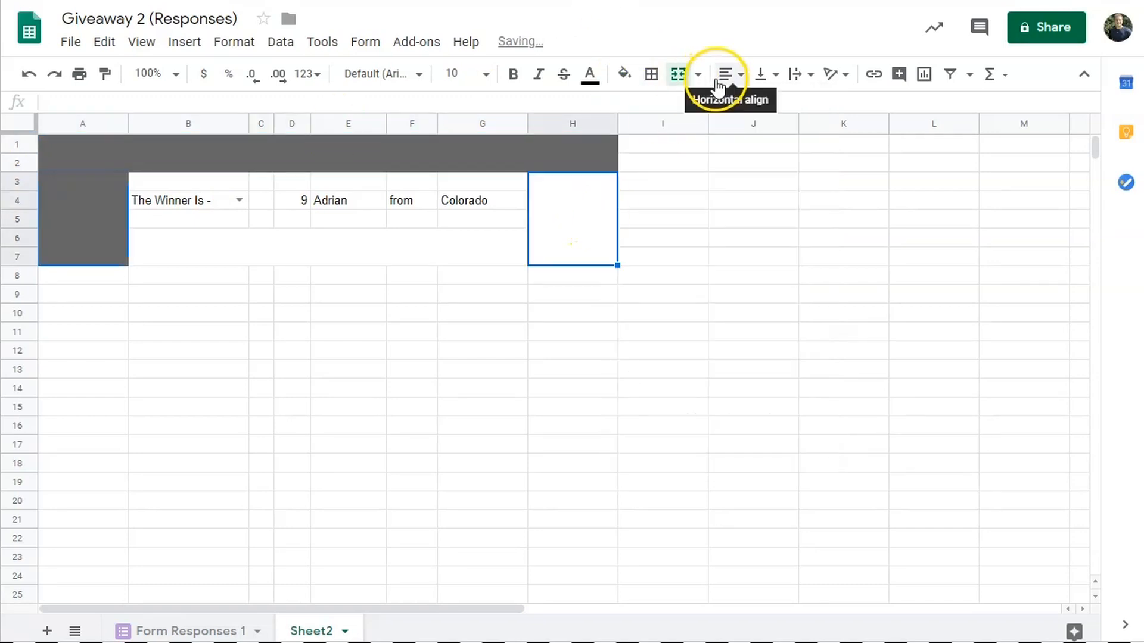
click(625, 74)
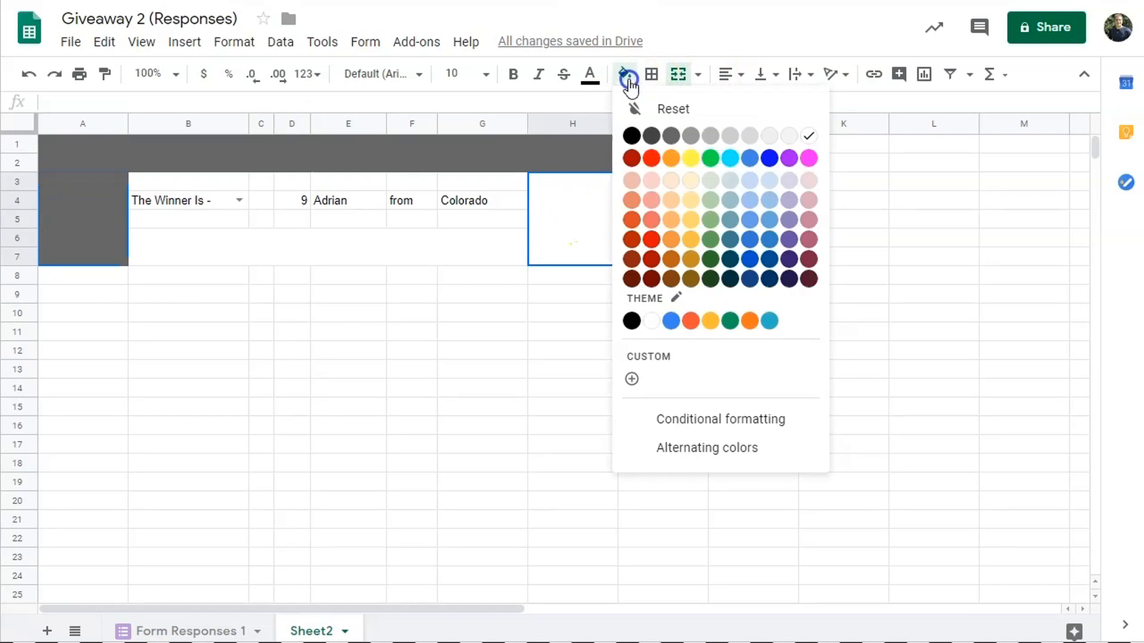
click(671, 136)
click(365, 250)
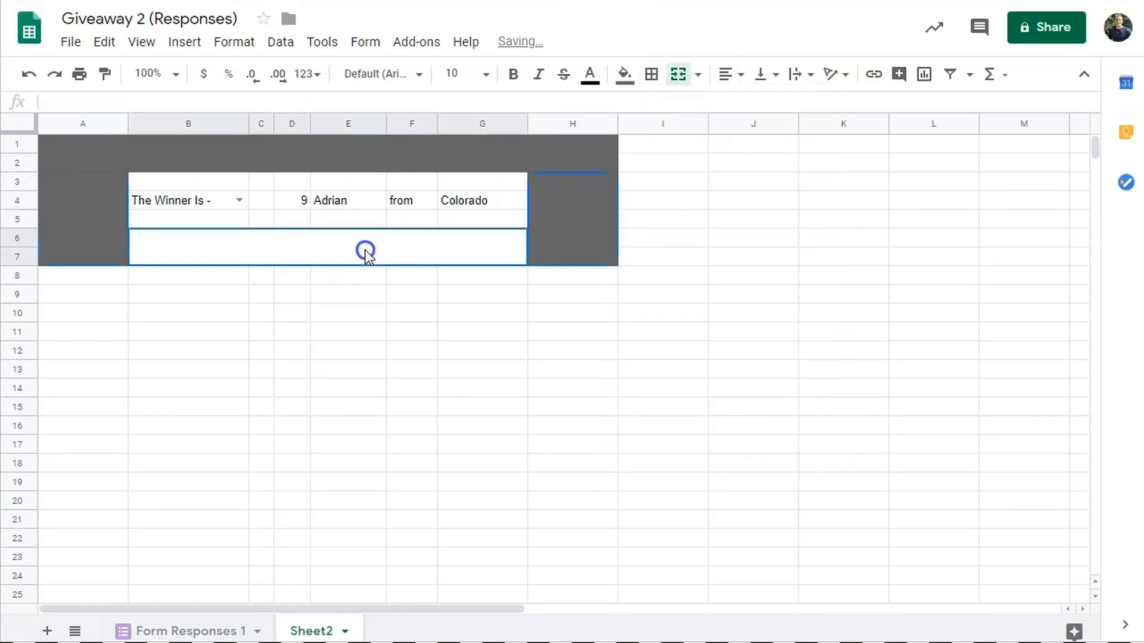
click(624, 74)
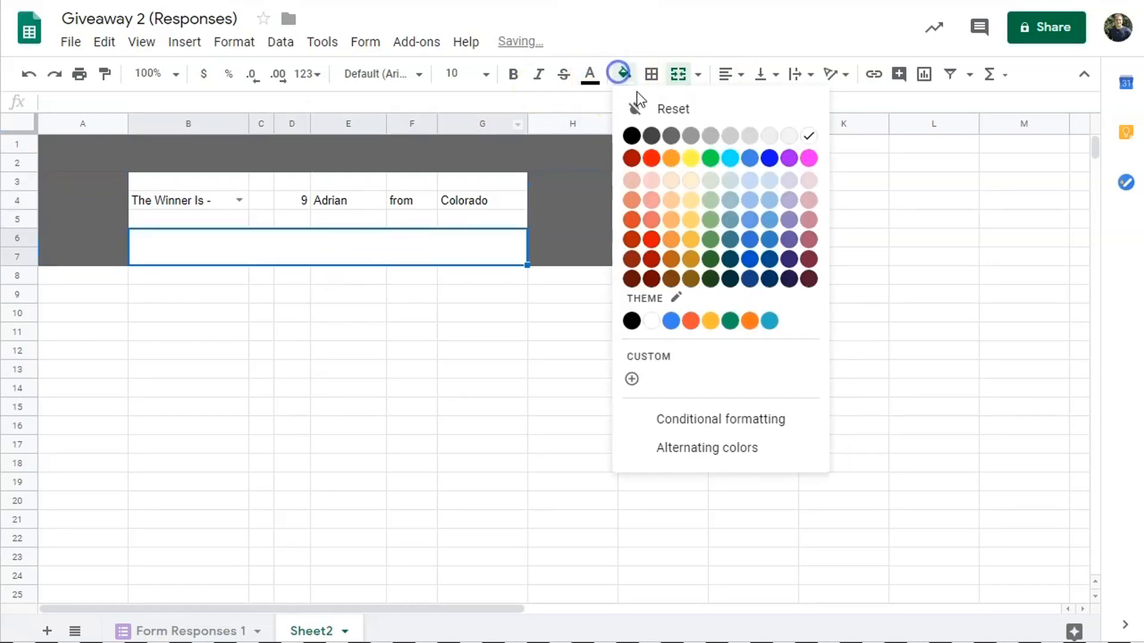
click(665, 136)
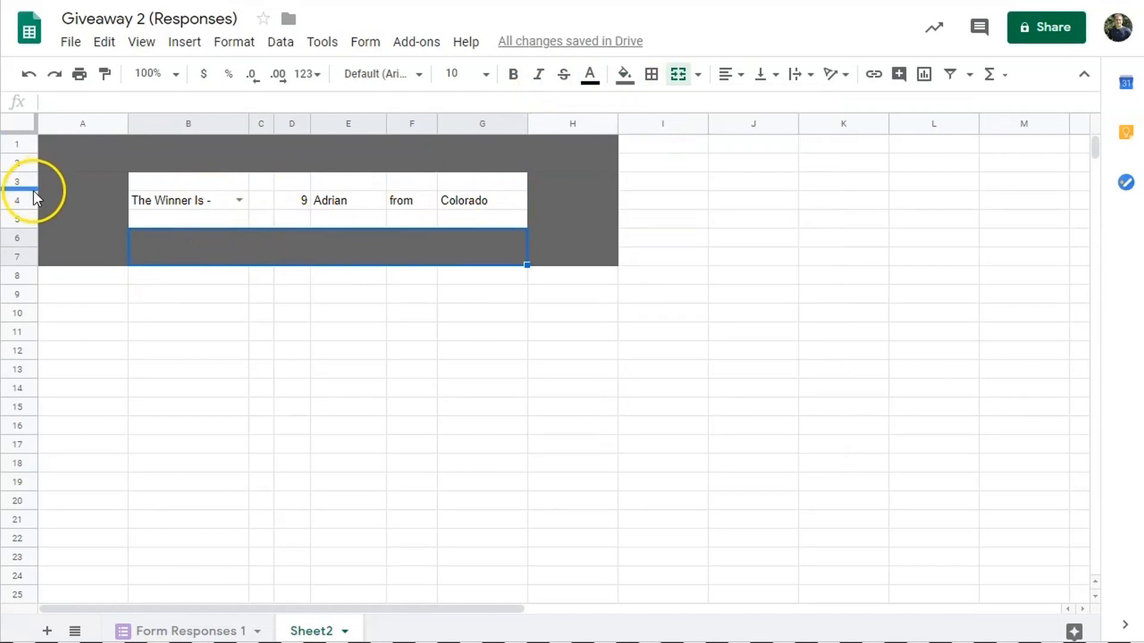
- Make the winner row B4:G4 bold at 12pt and widen column B
drag(509, 201, 223, 202)
click(513, 74)
click(486, 76)
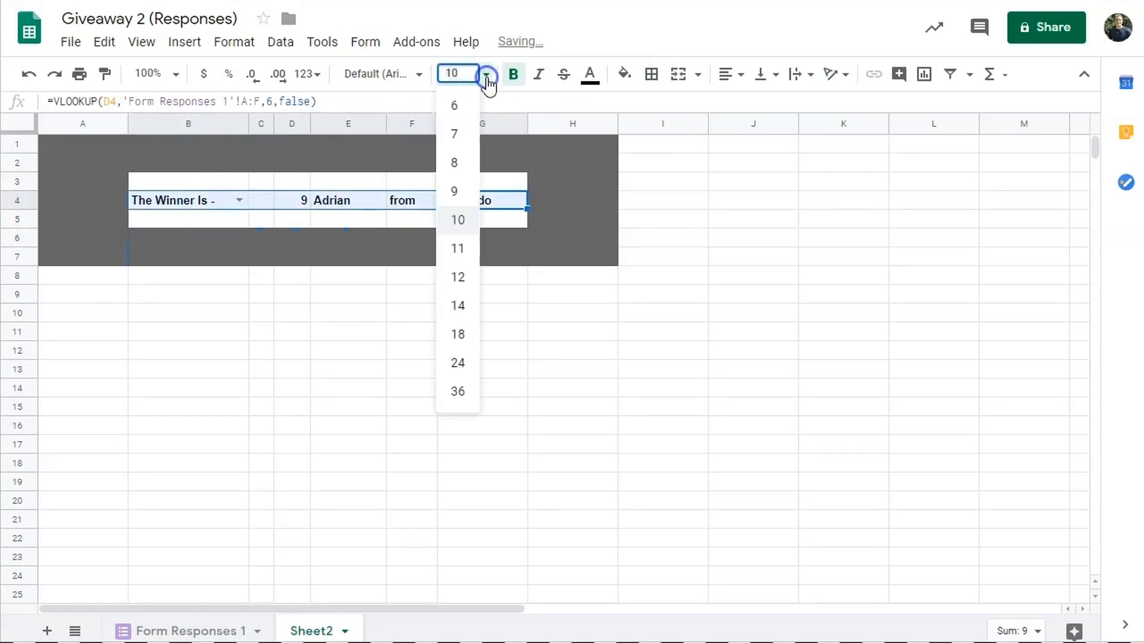
click(451, 277)
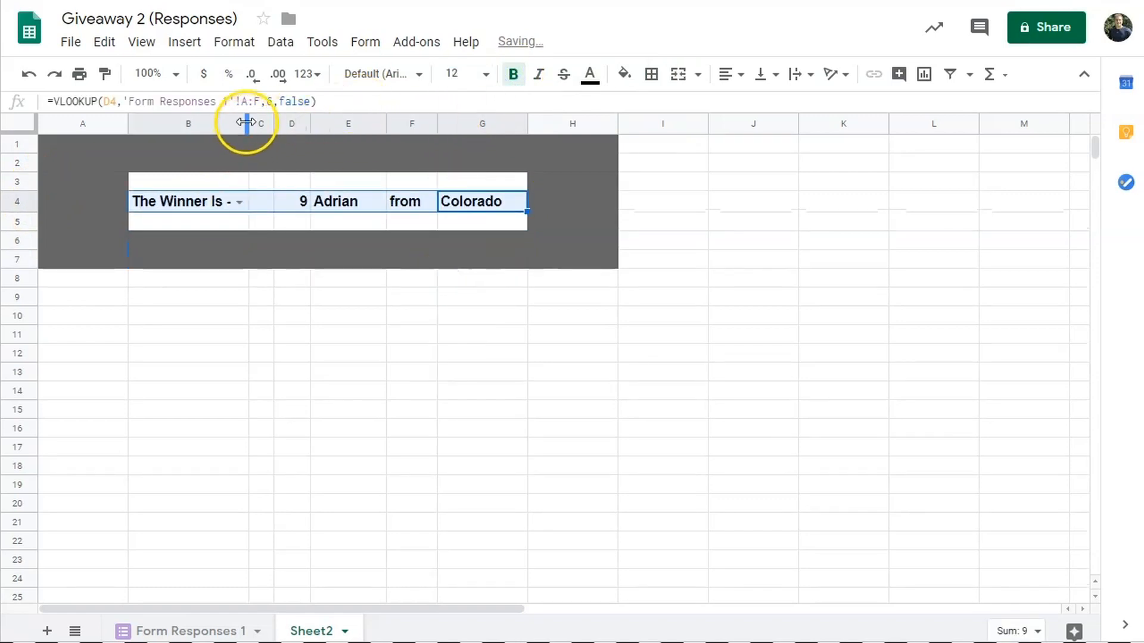
drag(255, 123, 326, 123)
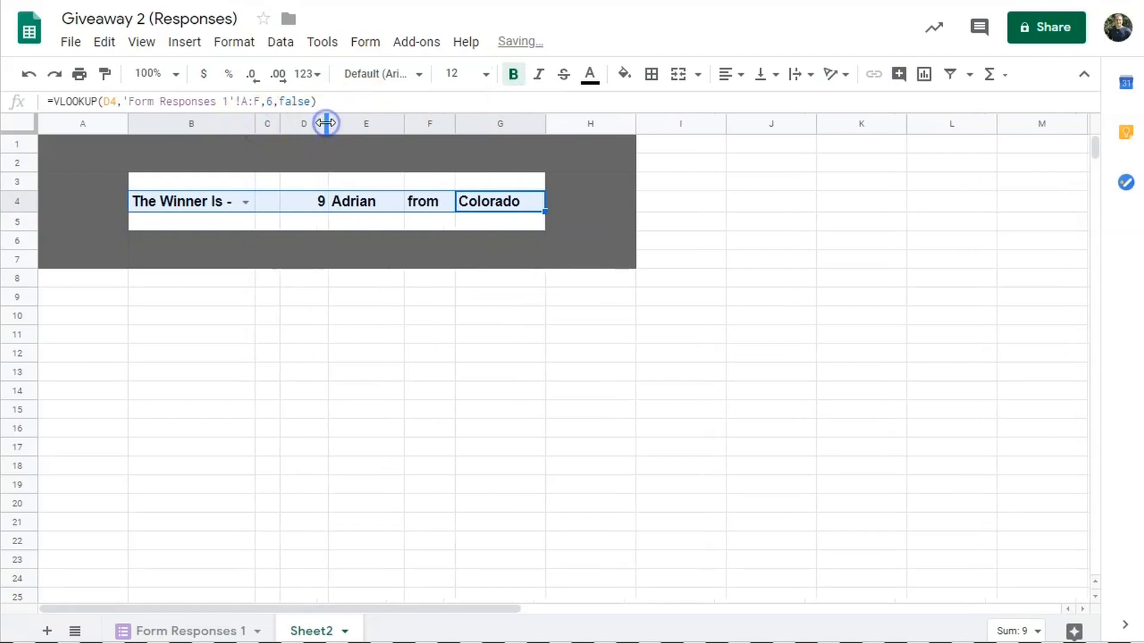
click(305, 152)
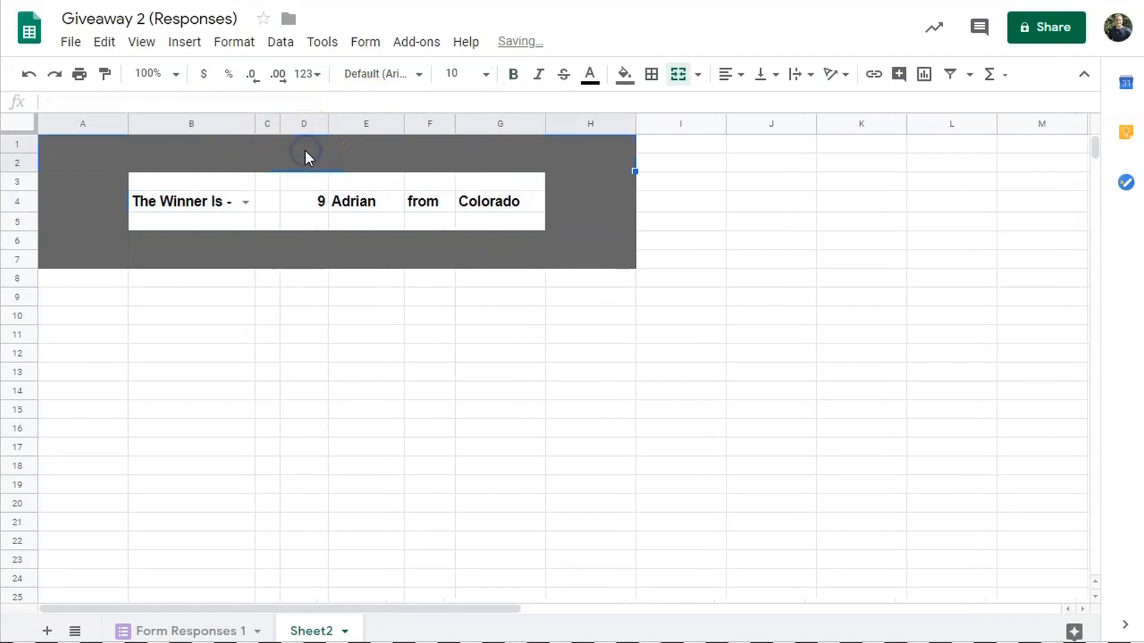
- Insert Store Banner 200.png from the Tee Spring folder as an image over the cells
click(172, 43)
mouse_move(345, 321)
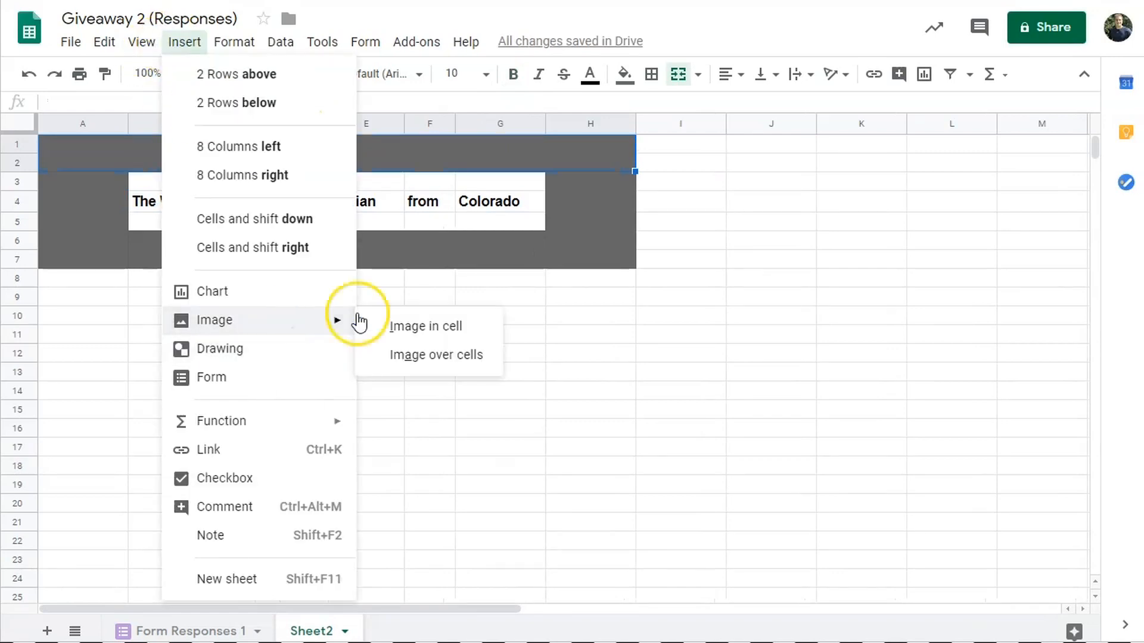
click(409, 358)
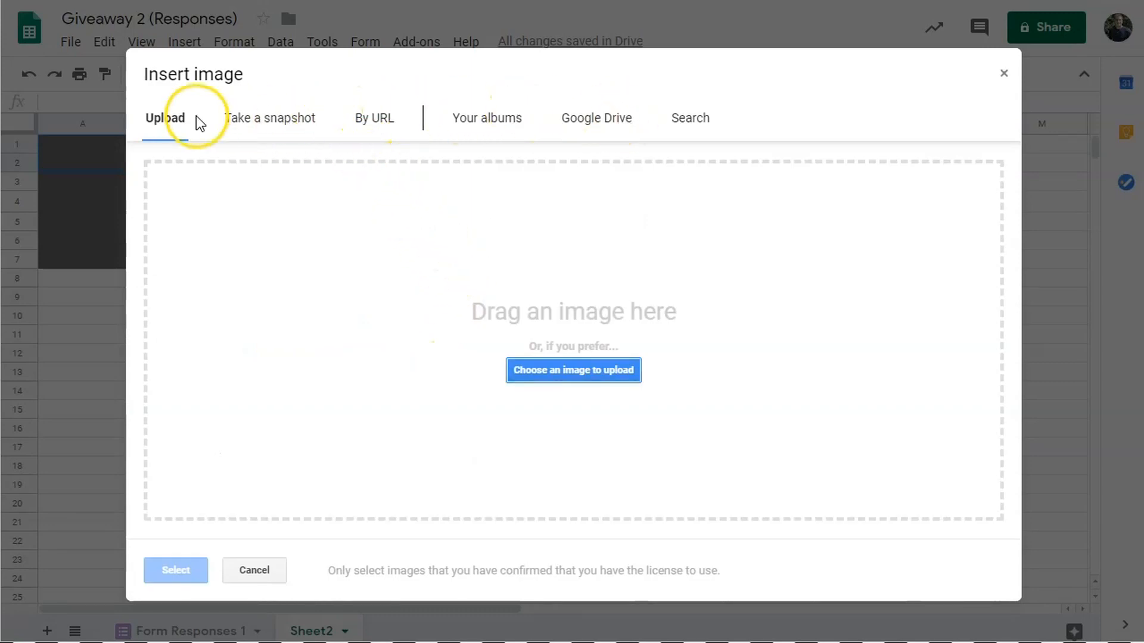
click(546, 370)
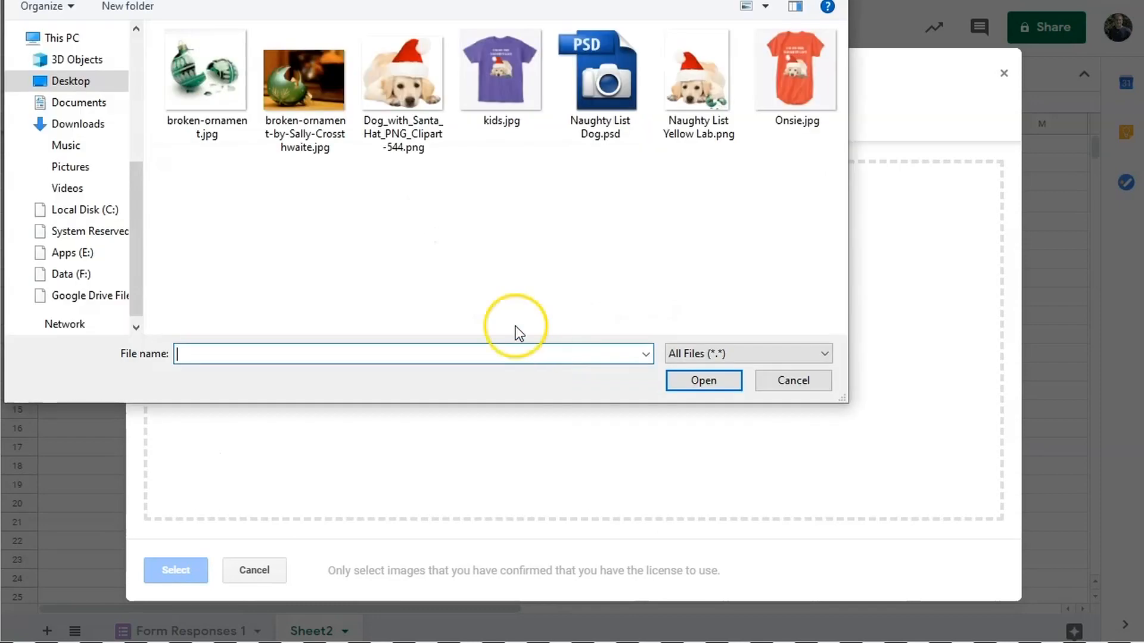
click(199, 0)
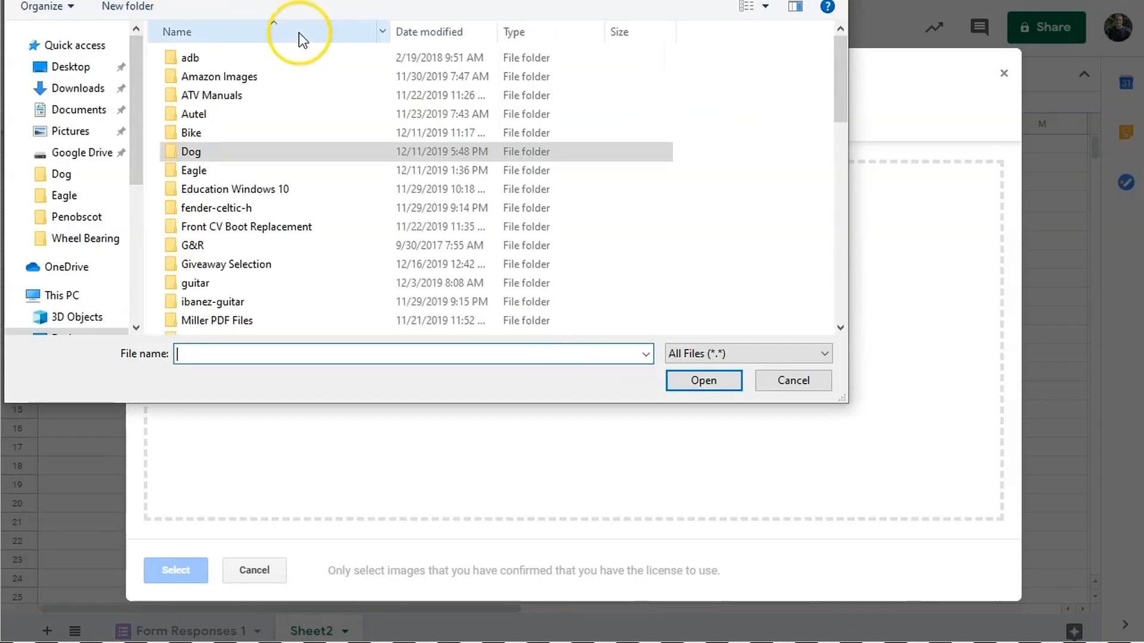
scroll(280, 278, down, 4)
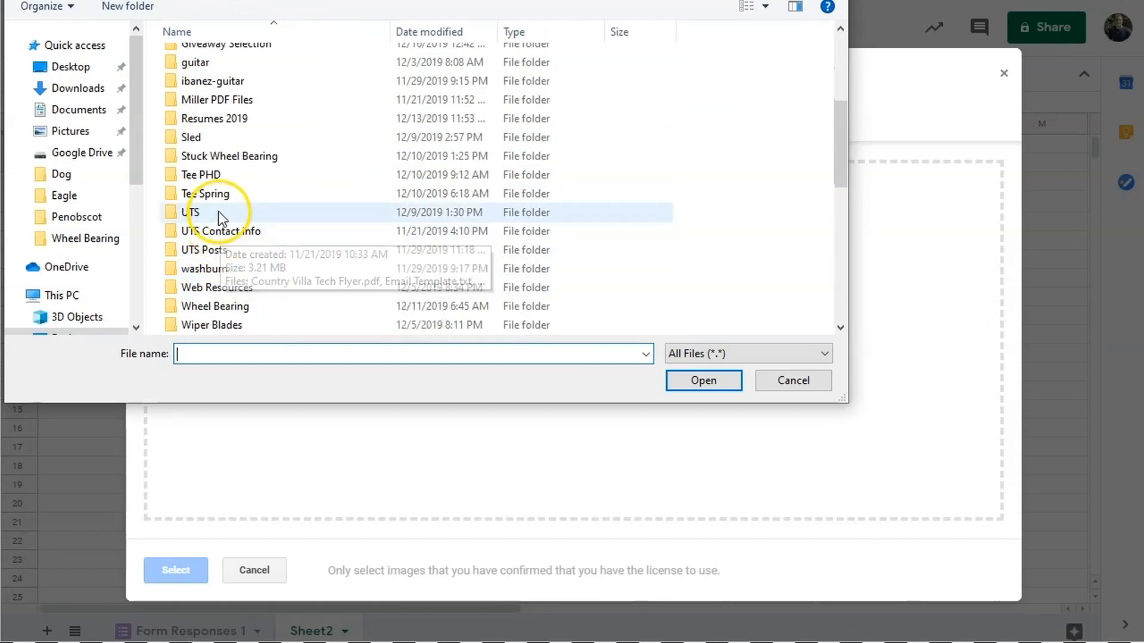
double_click(225, 193)
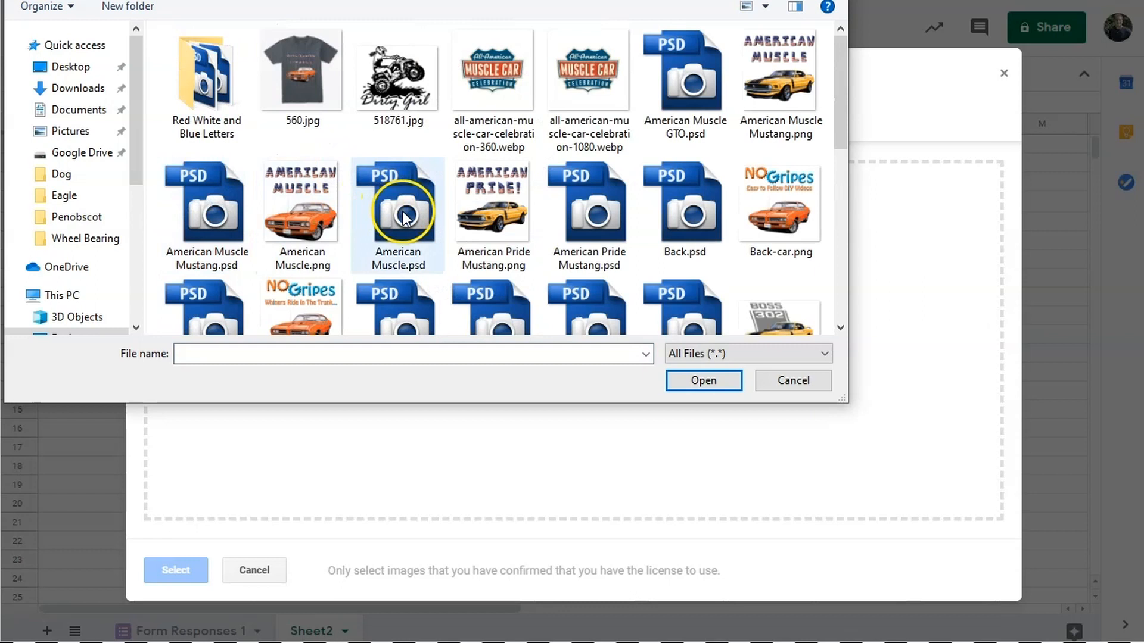
scroll(388, 212, down, 4)
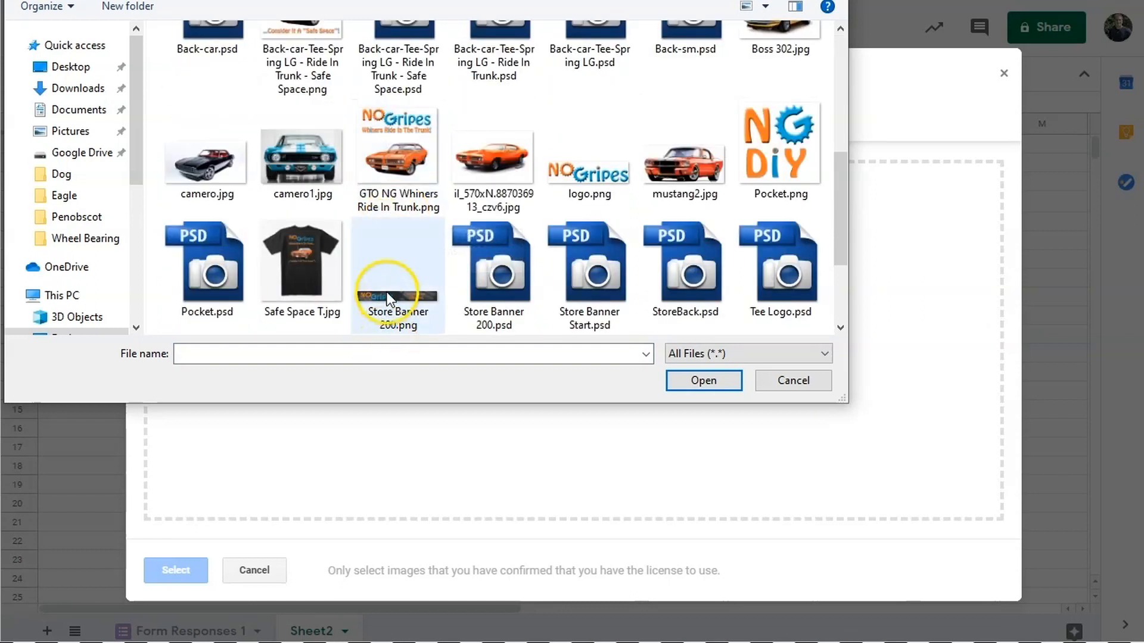
scroll(391, 298, down, 2)
double_click(387, 180)
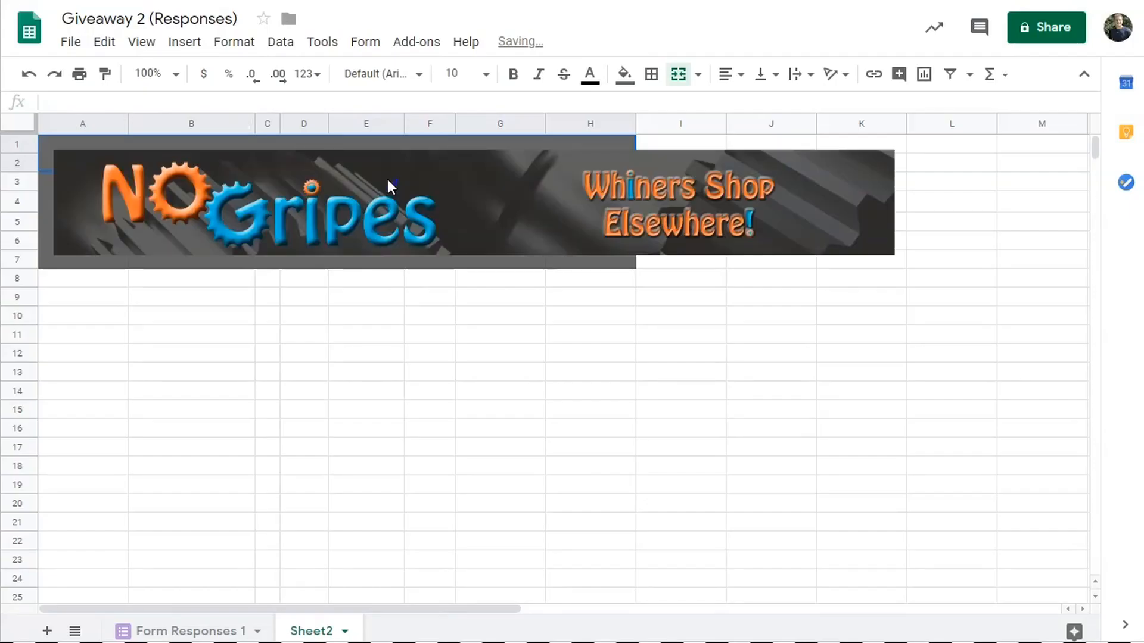
- Shrink the NoGripes banner and move it over columns B–G to reveal the winner row
click(791, 235)
drag(891, 256, 676, 228)
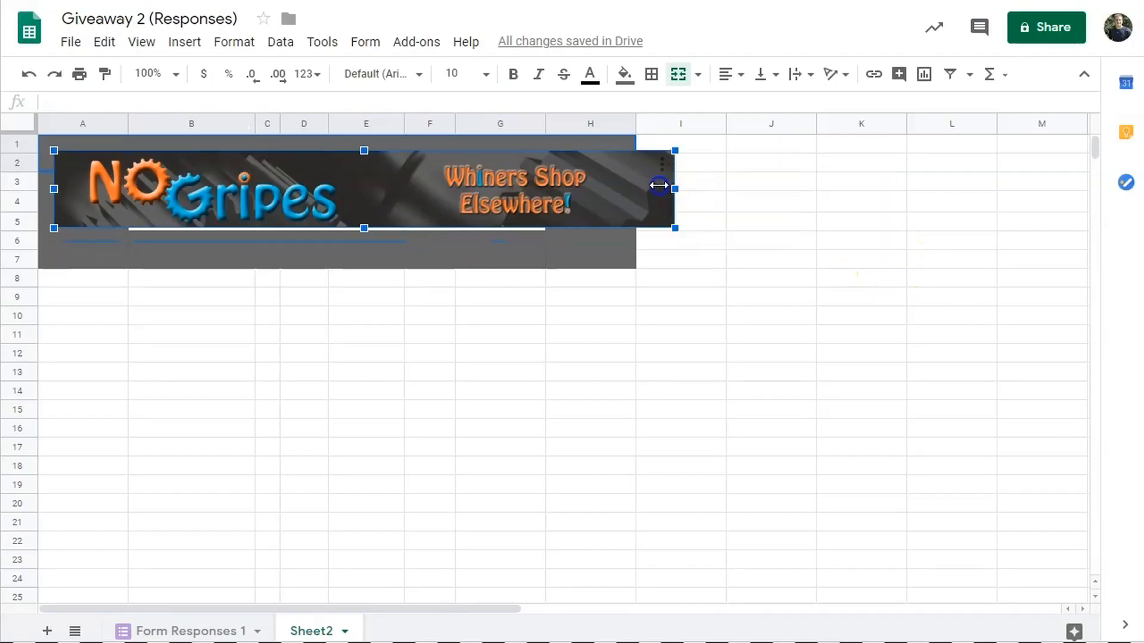
drag(659, 186, 375, 123)
drag(301, 146, 370, 128)
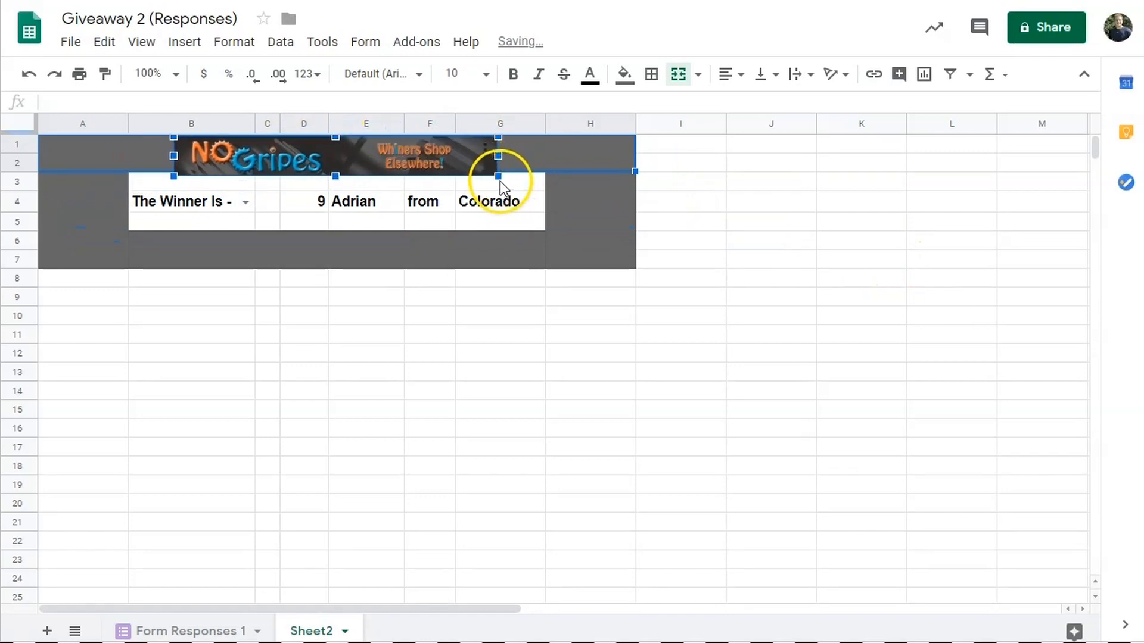
drag(499, 177, 483, 174)
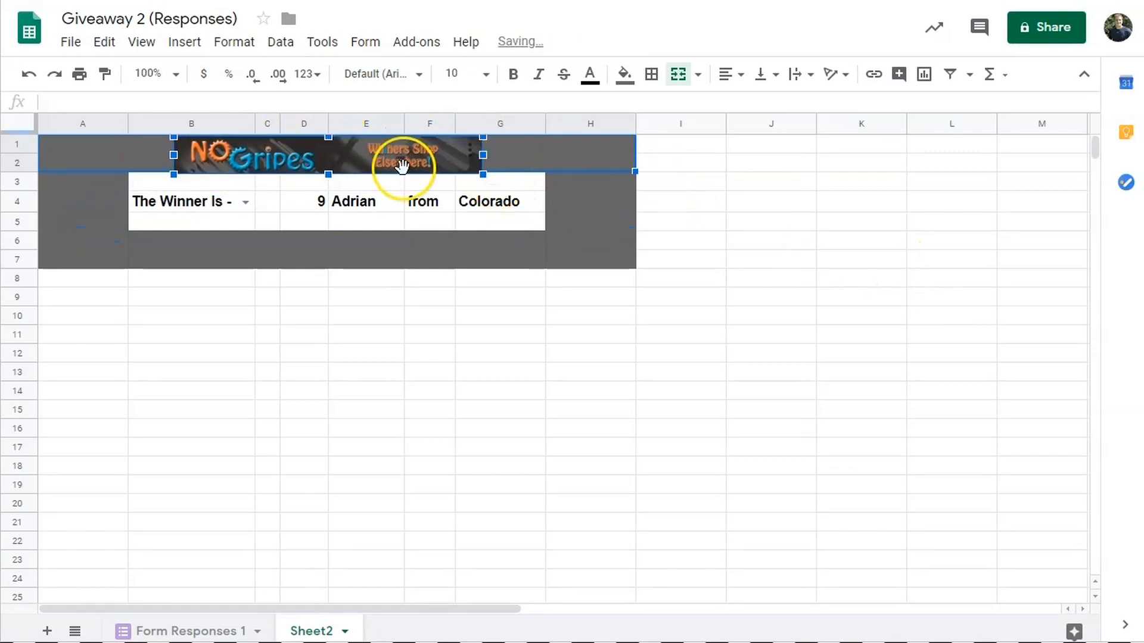
- Fit the banner into the top gray band and set B4 to Random Winner Selection
click(605, 221)
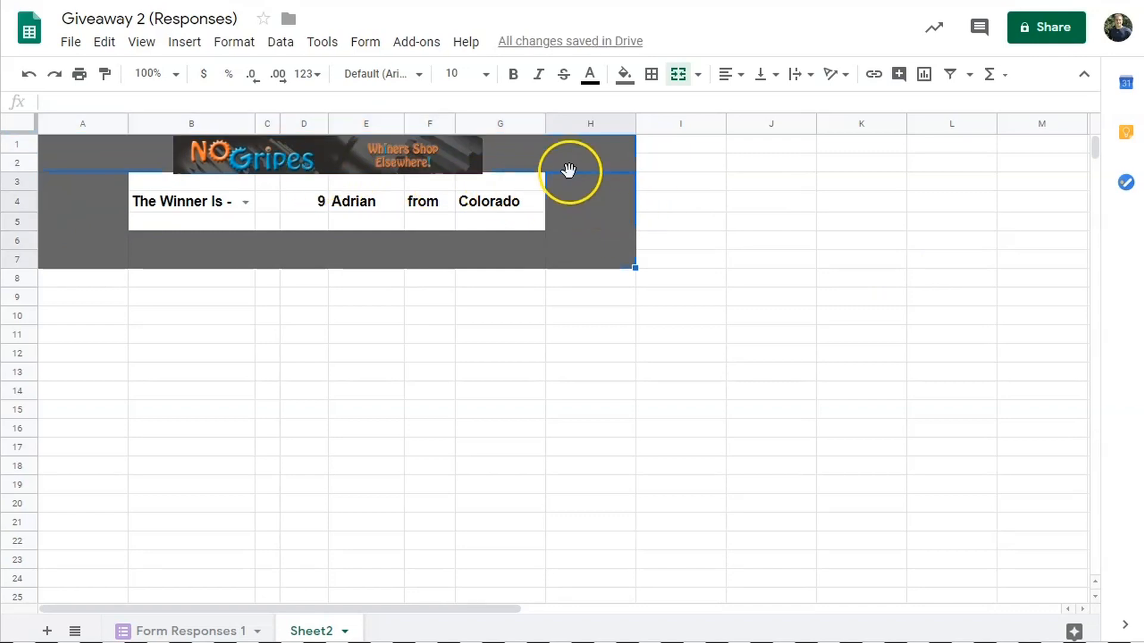
click(389, 155)
drag(483, 174, 415, 155)
click(656, 292)
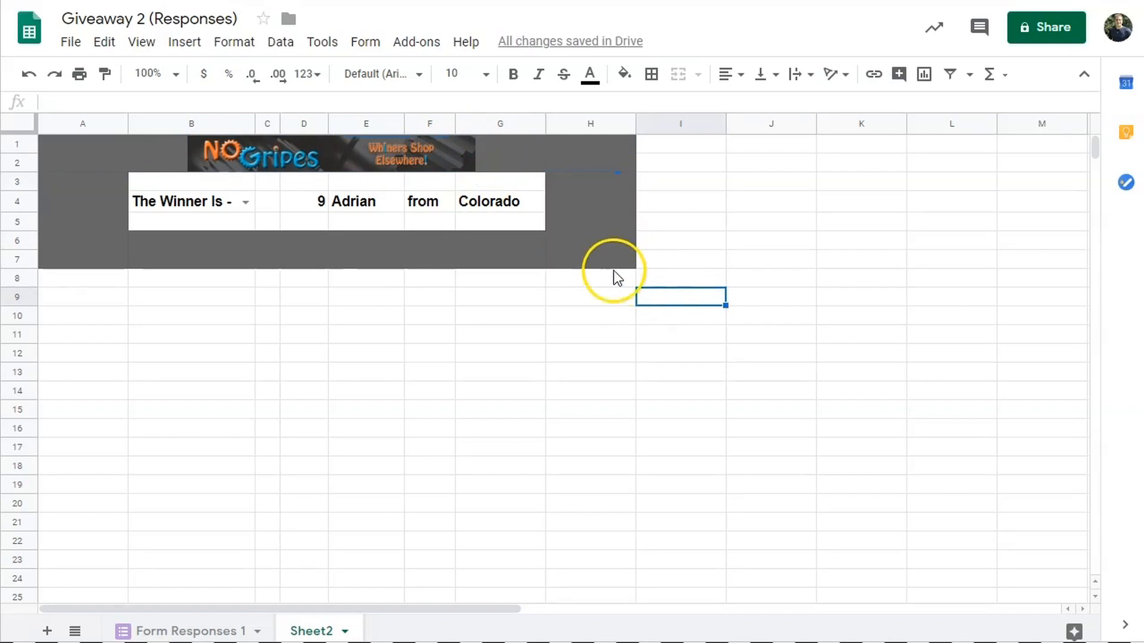
click(242, 199)
click(225, 248)
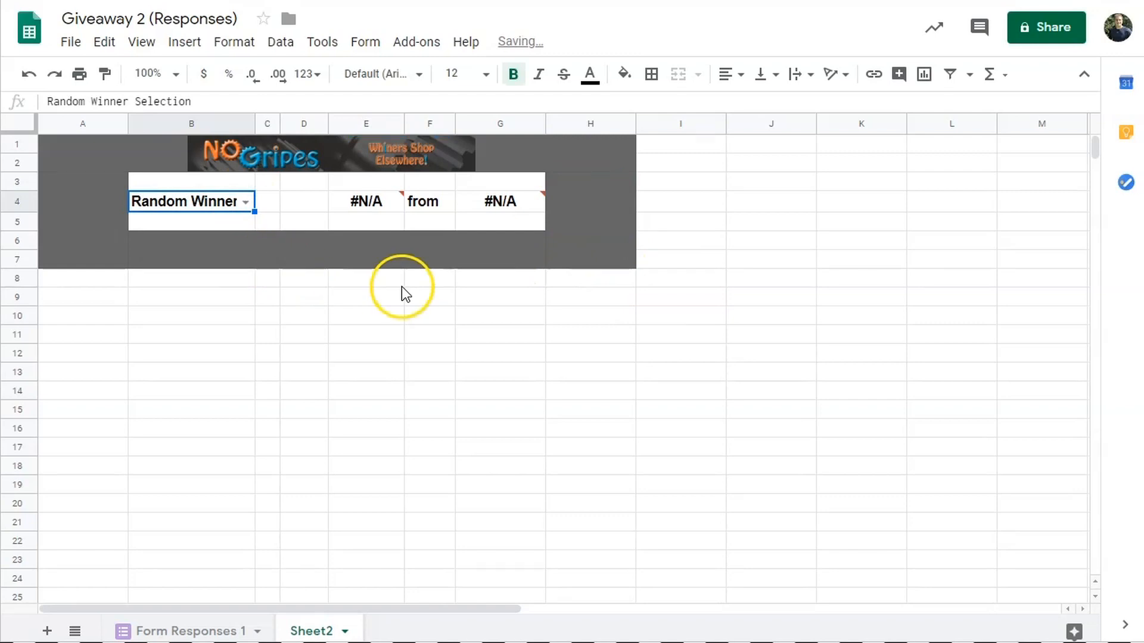